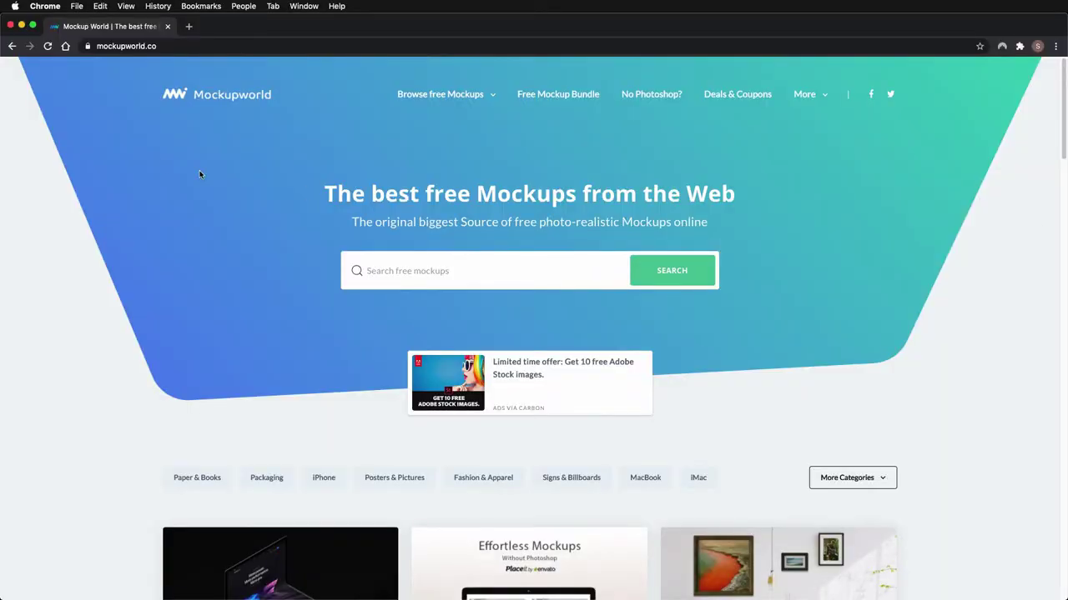
Open the All free Mockups listing on the Mockupworld site
scroll(241, 171, "down", 5)
scroll(245, 178, "up", 5)
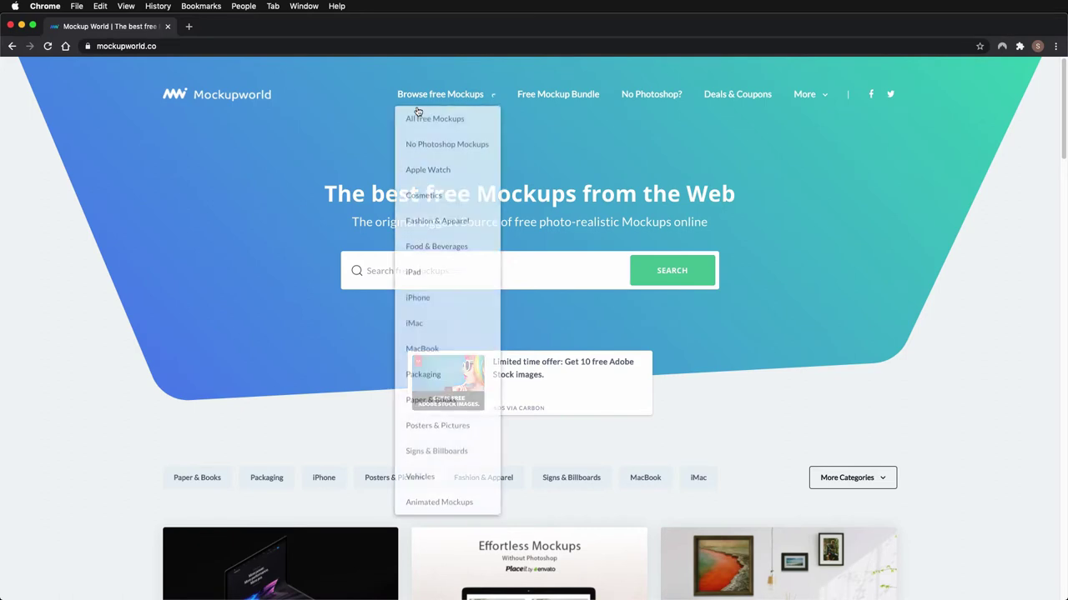
mouse_move(453, 102)
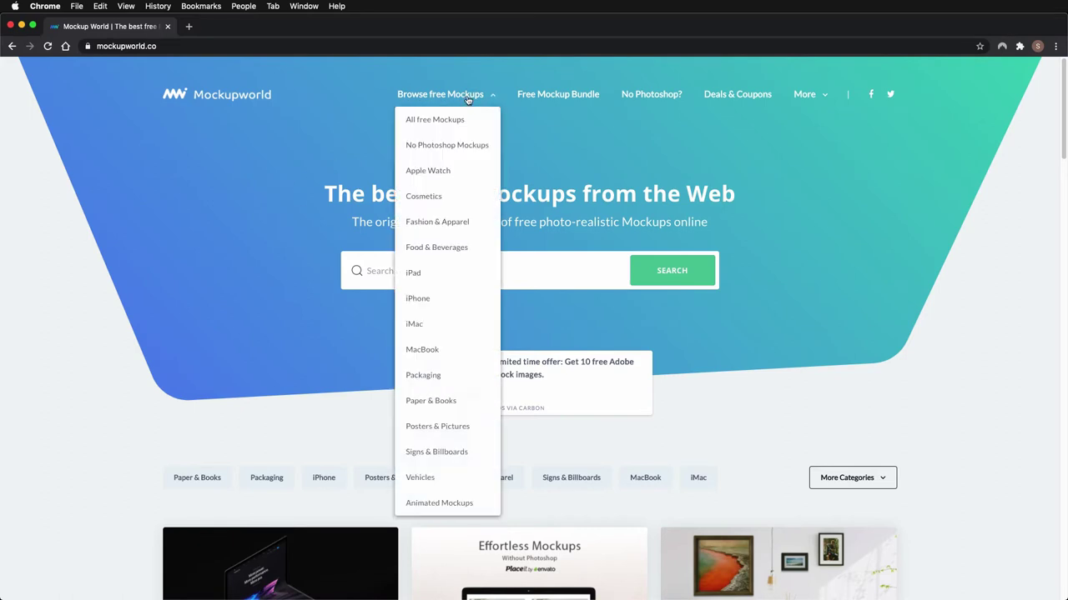
left_click(431, 119)
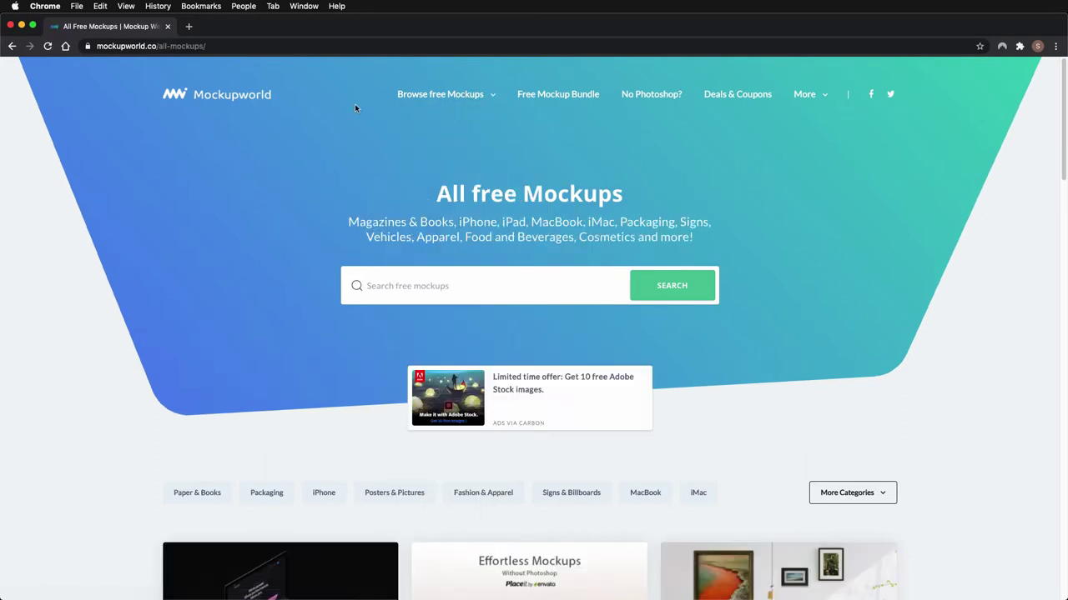
Search the free mockups for "t-shir"
left_click(404, 291)
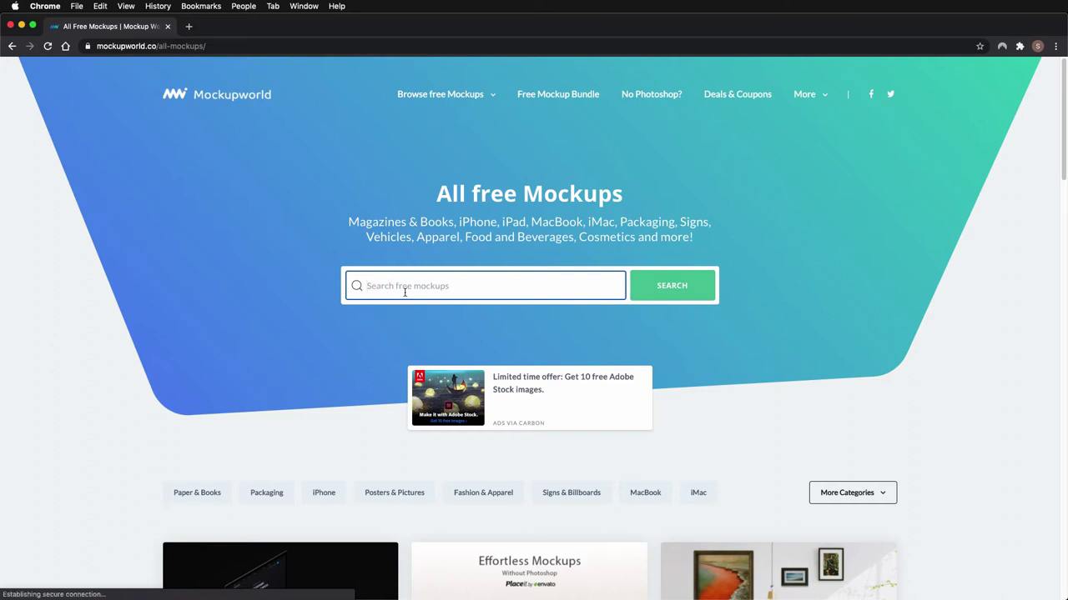
type("t-shir")
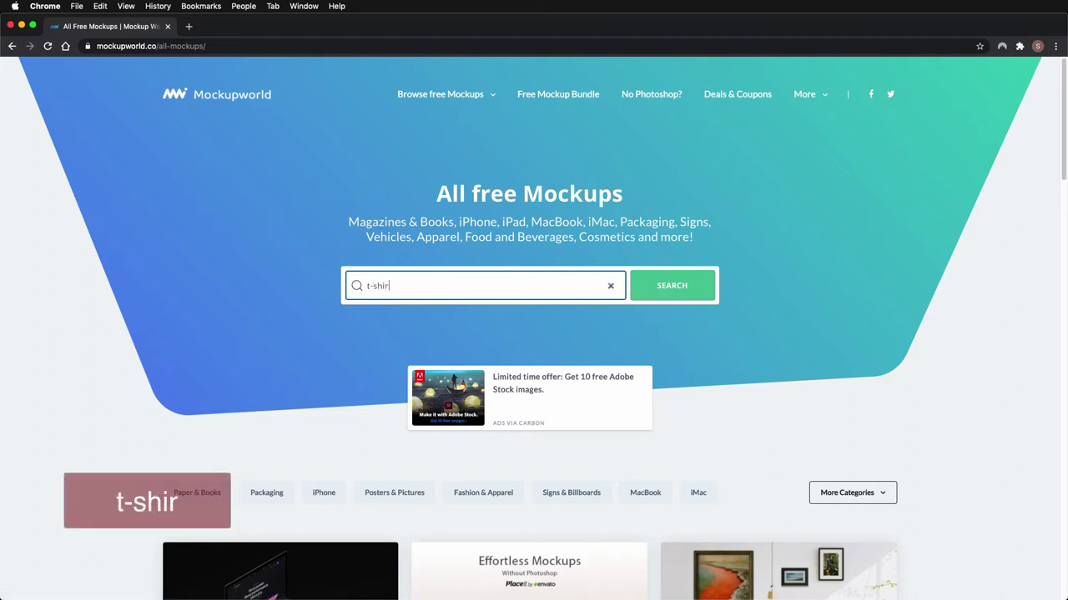
key("Return")
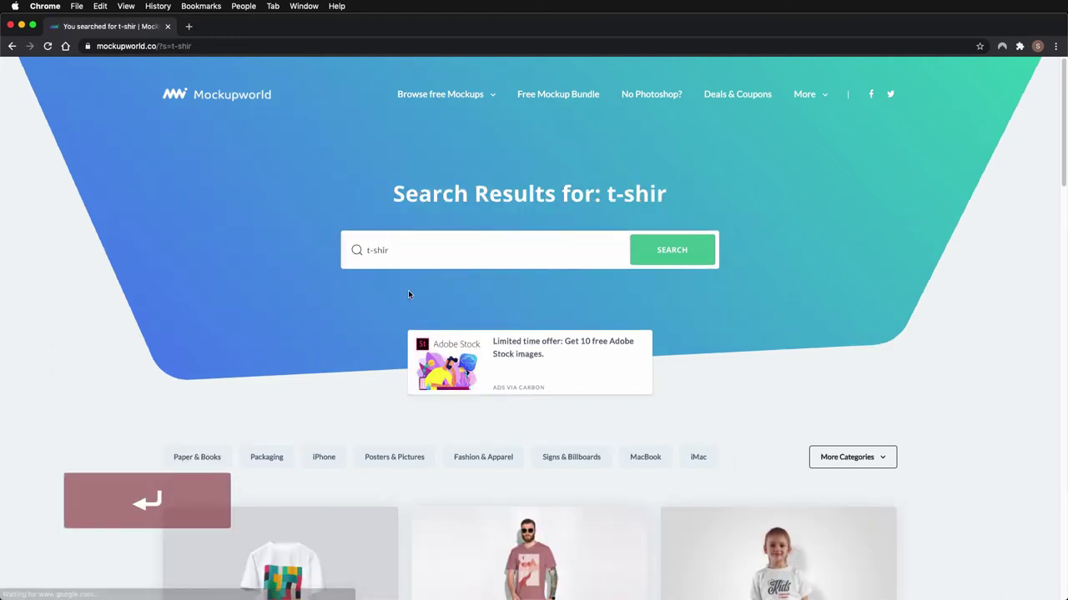
Look through the first page of t-shirt mockup results, including their categories and descriptions
scroll(286, 272, "down", 5)
scroll(286, 274, "down", 10)
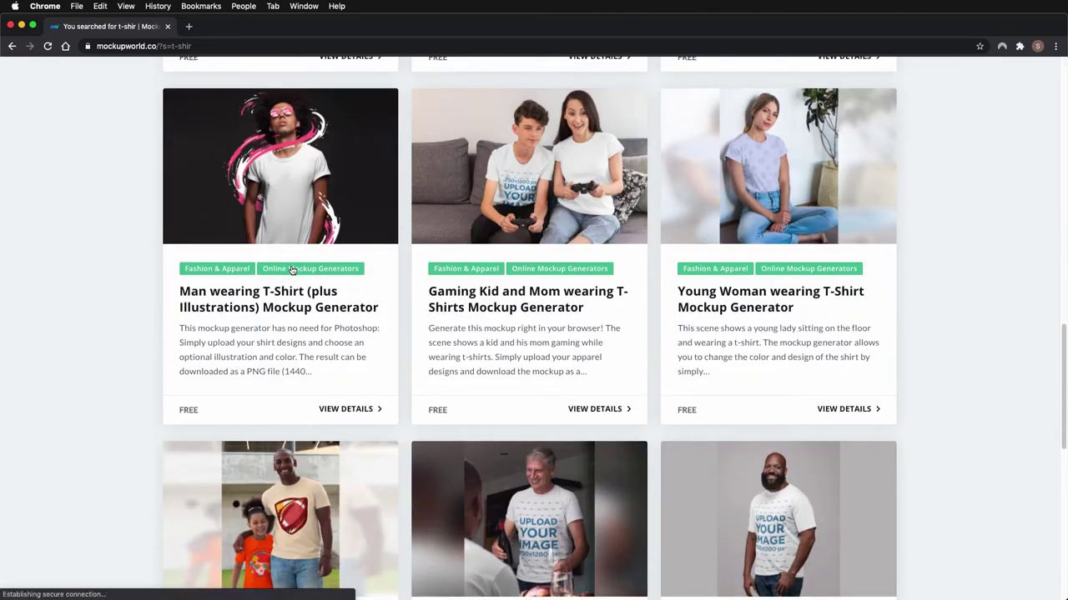
scroll(303, 300, "down", 1)
scroll(294, 305, "up", 7)
scroll(295, 306, "up", 9)
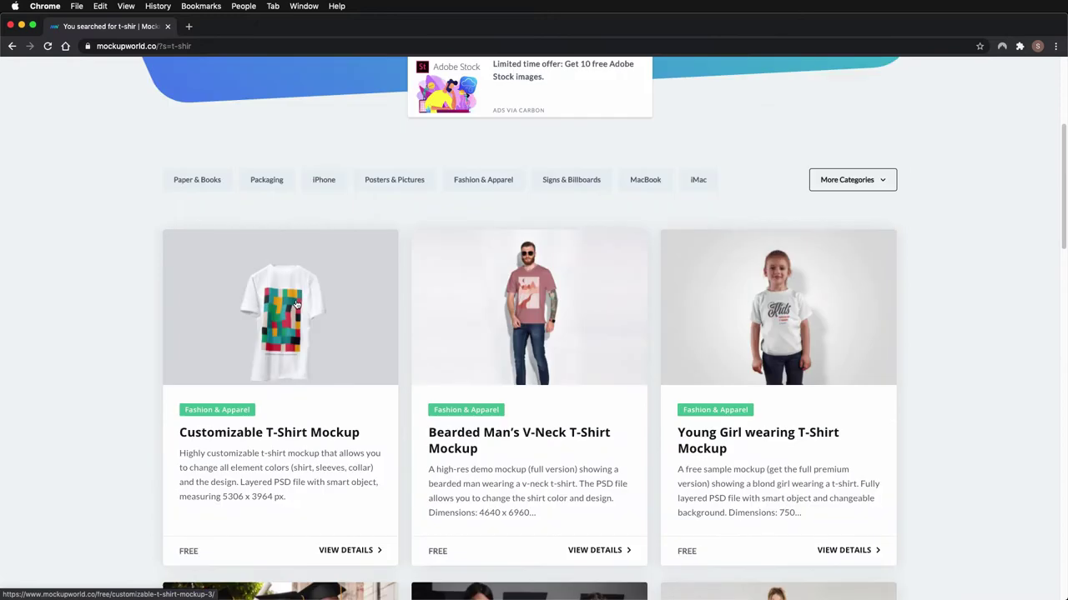
scroll(296, 304, "down", 4)
scroll(296, 303, "down", 6)
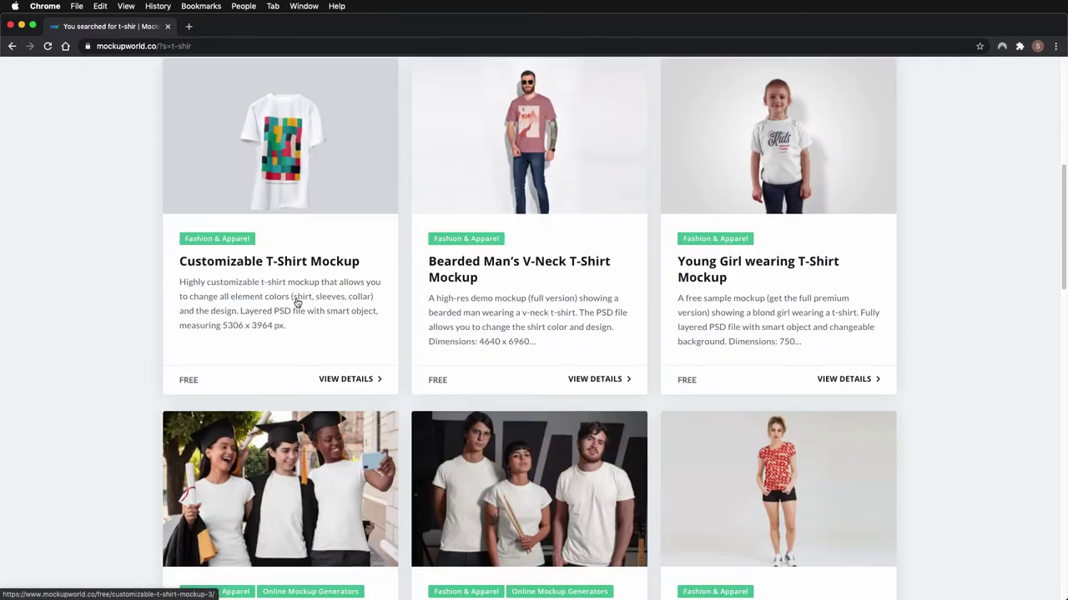
scroll(297, 286, "down", 6)
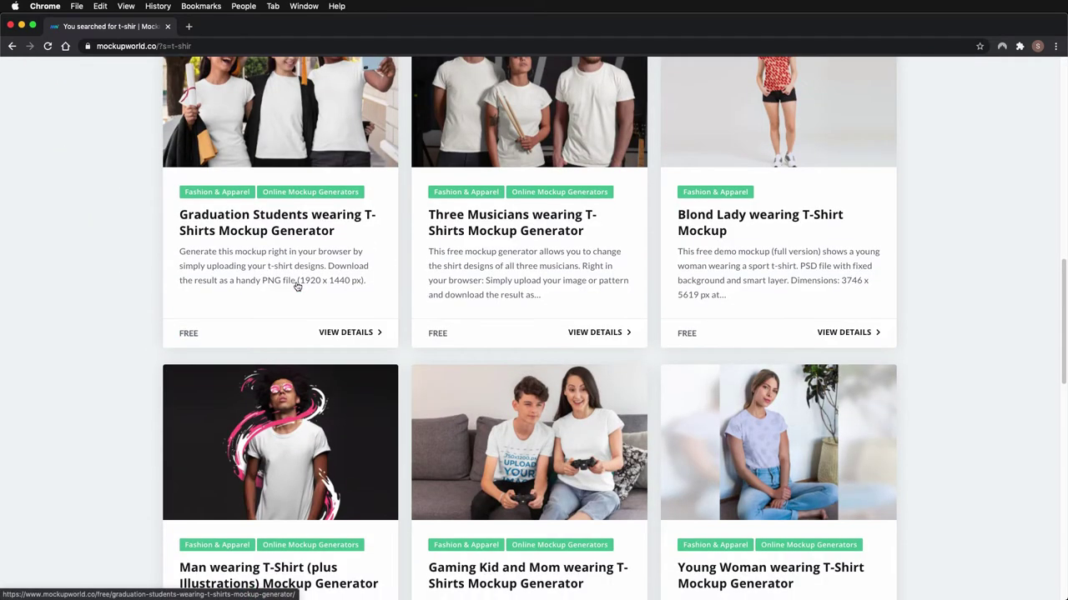
scroll(297, 286, "down", 3)
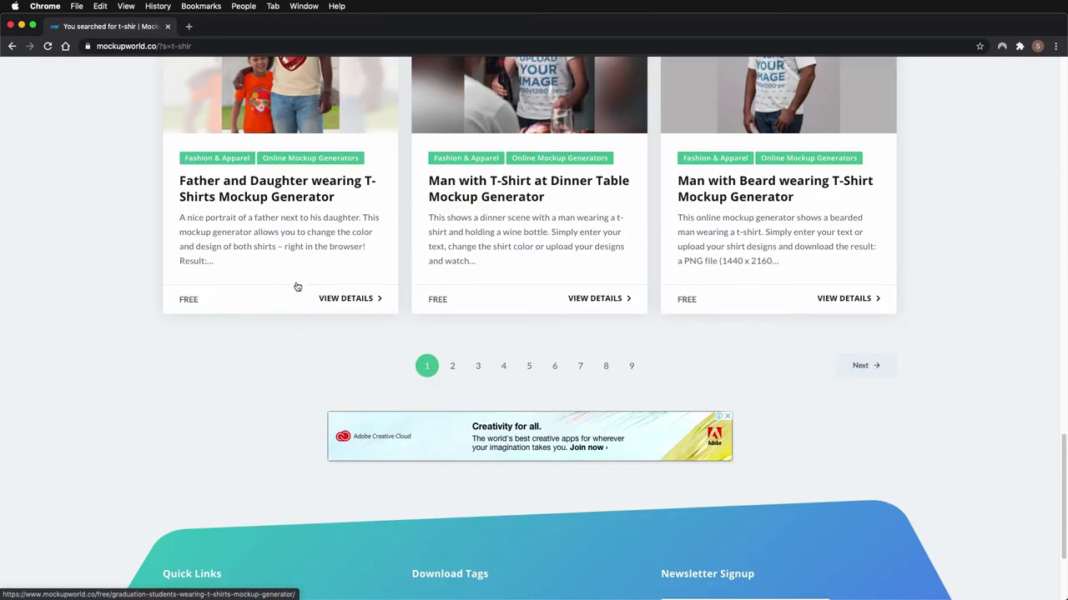
Go to page 2 of the search results and open the details of the Flat T-Shirt for Men Mockup
left_click(452, 365)
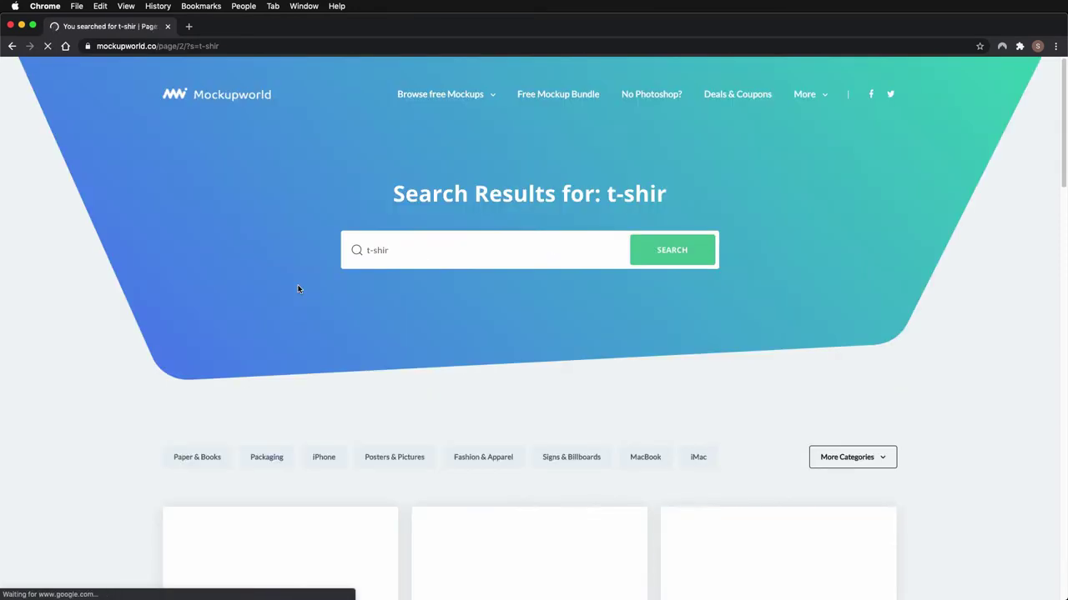
scroll(298, 287, "down", 6)
scroll(299, 288, "down", 2)
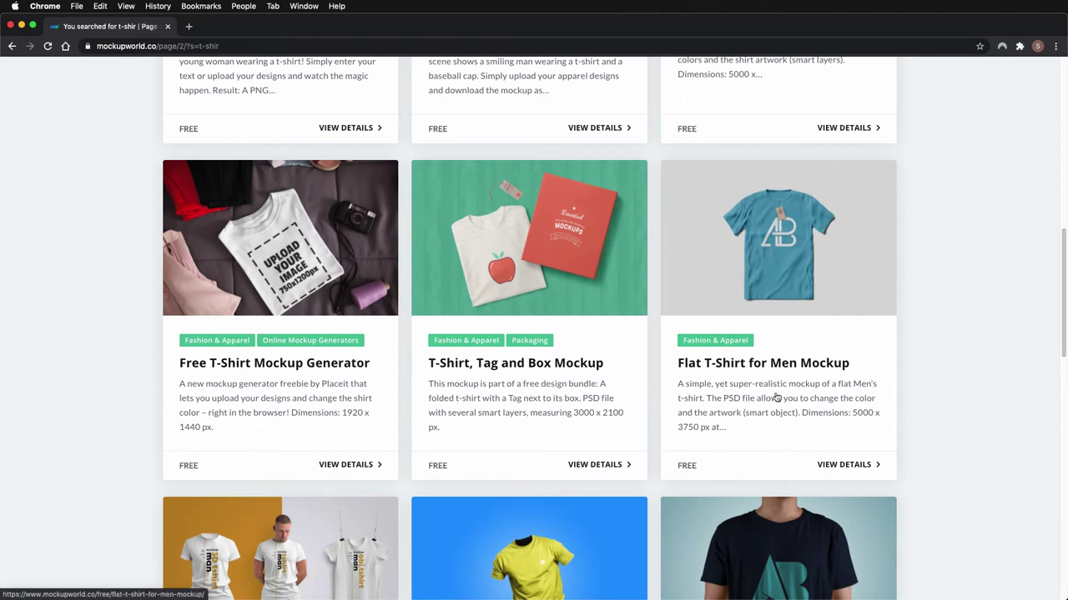
left_click(830, 465)
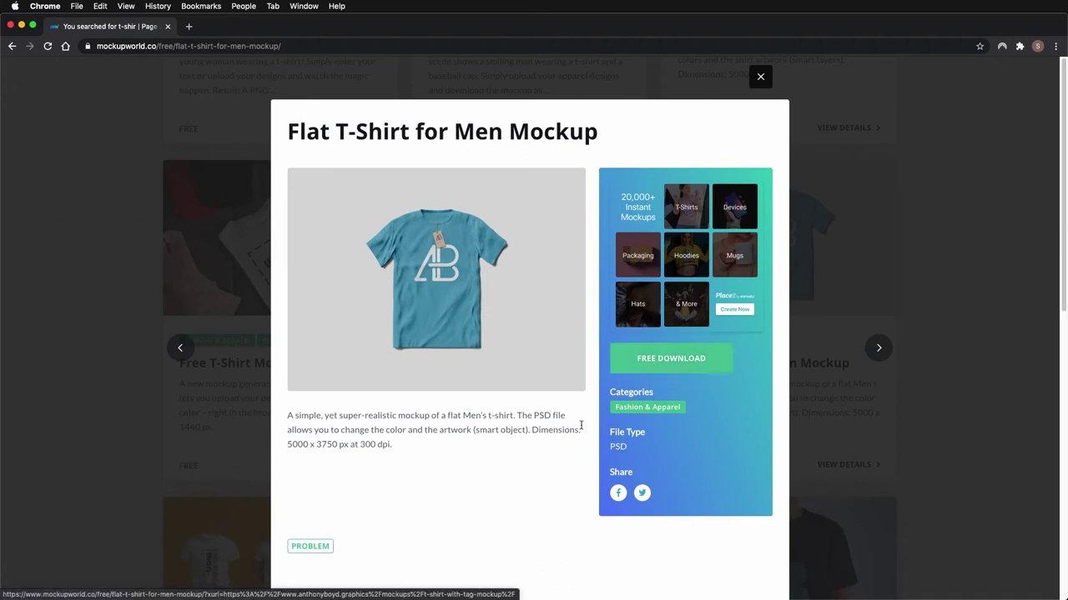
Read the mockup's description, highlighting the text about its PSD format, editable parts and dimensions
left_click(288, 417)
left_click_drag(288, 418, 395, 443)
left_click(395, 443)
left_click_drag(289, 417, 395, 445)
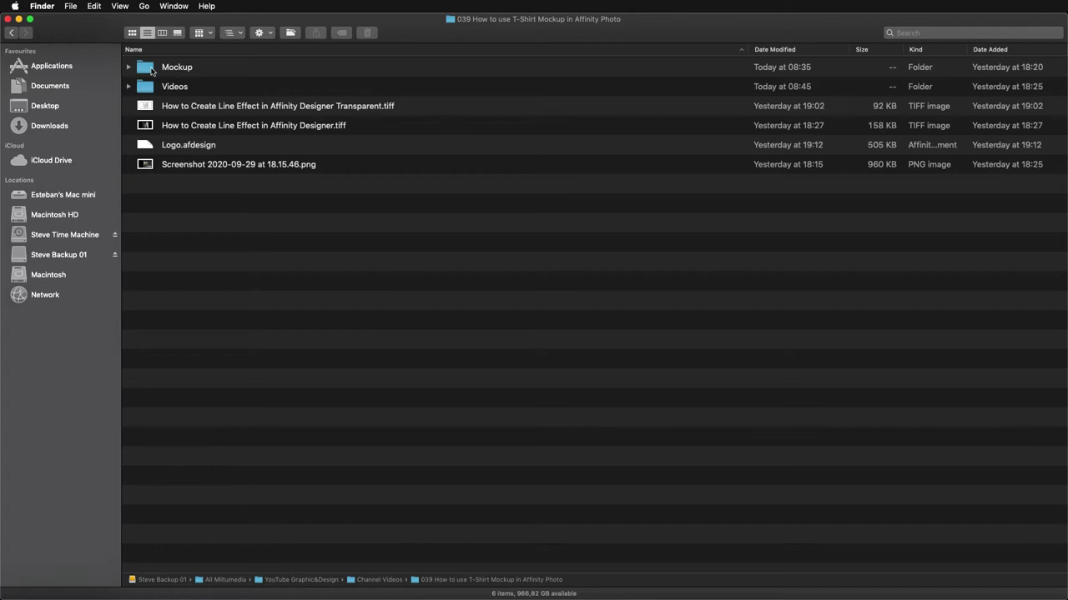
Open the Mockup folder, expand T-Shirt MockUp PSD 4 and open its License.txt file
double_click(151, 71)
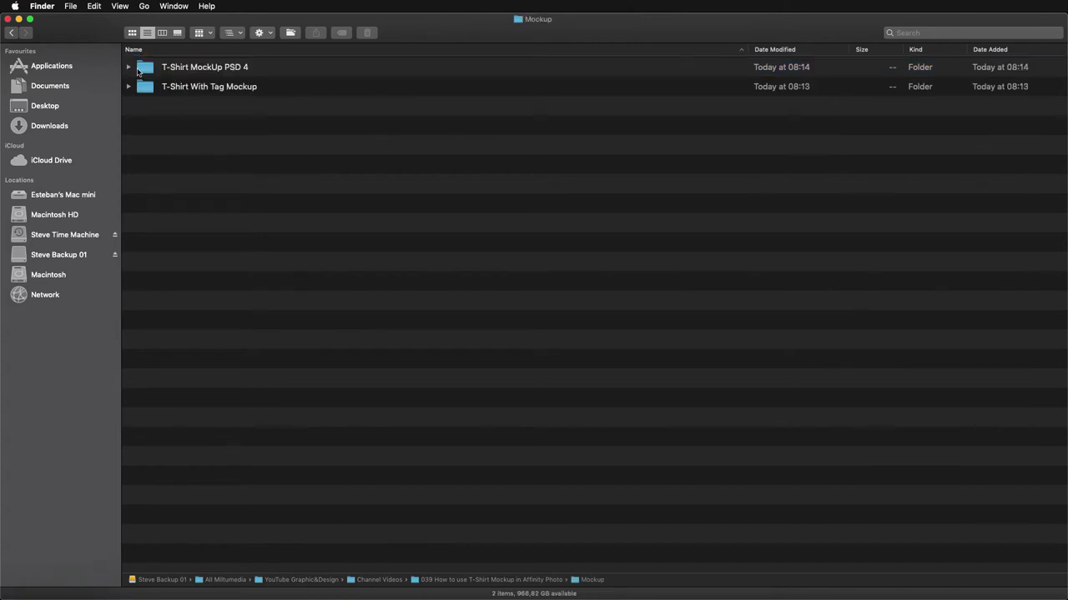
left_click(129, 68)
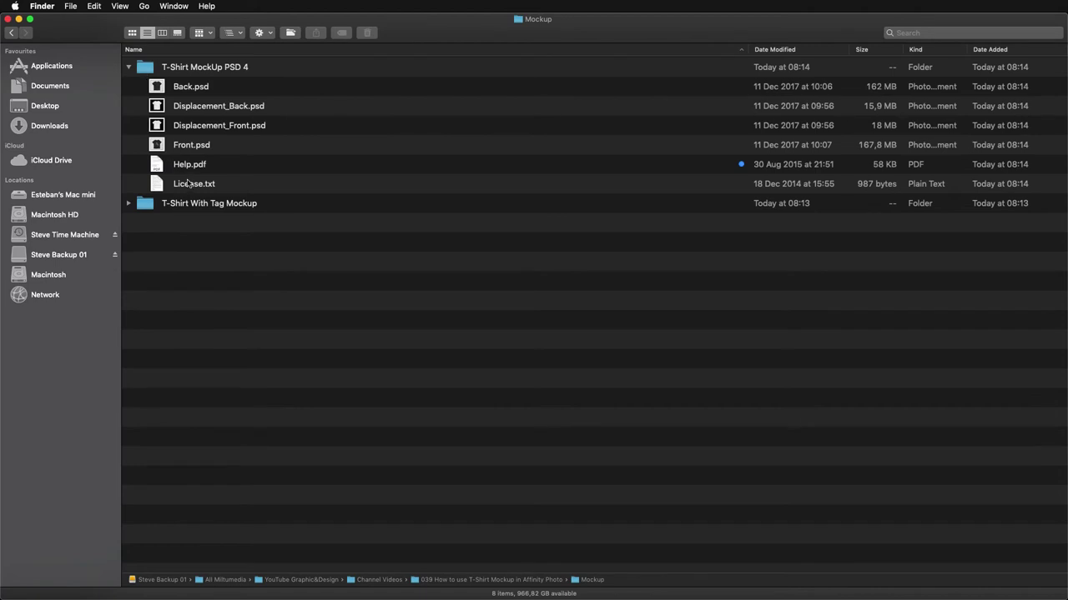
double_click(158, 186)
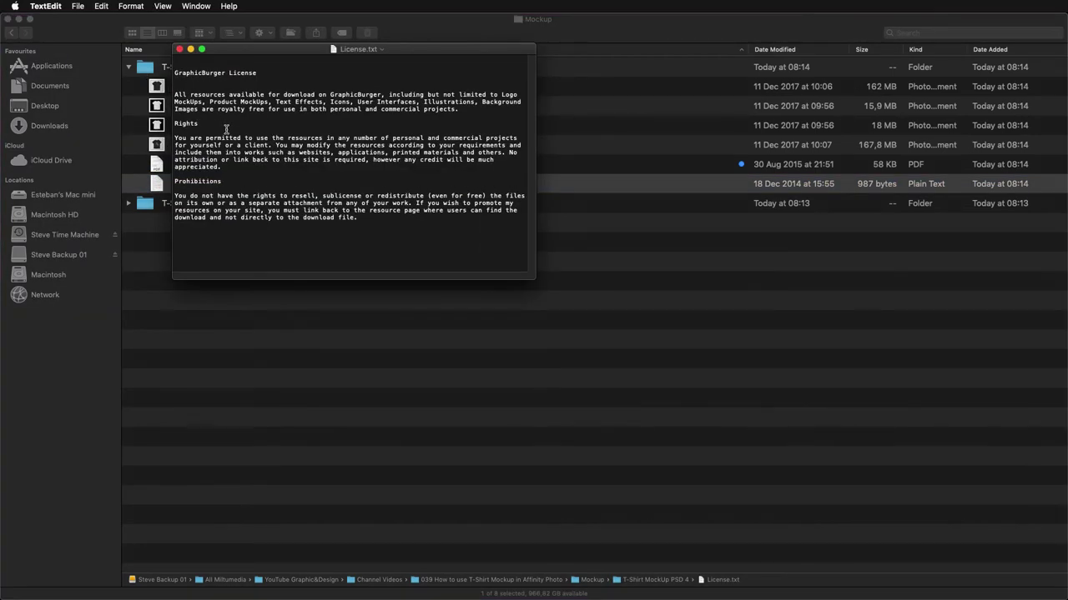
Read the GraphicBurger license, highlighting the free-use clause and the Prohibitions and Rights paragraphs with the document enlarged to full screen
left_click_drag(249, 110, 475, 109)
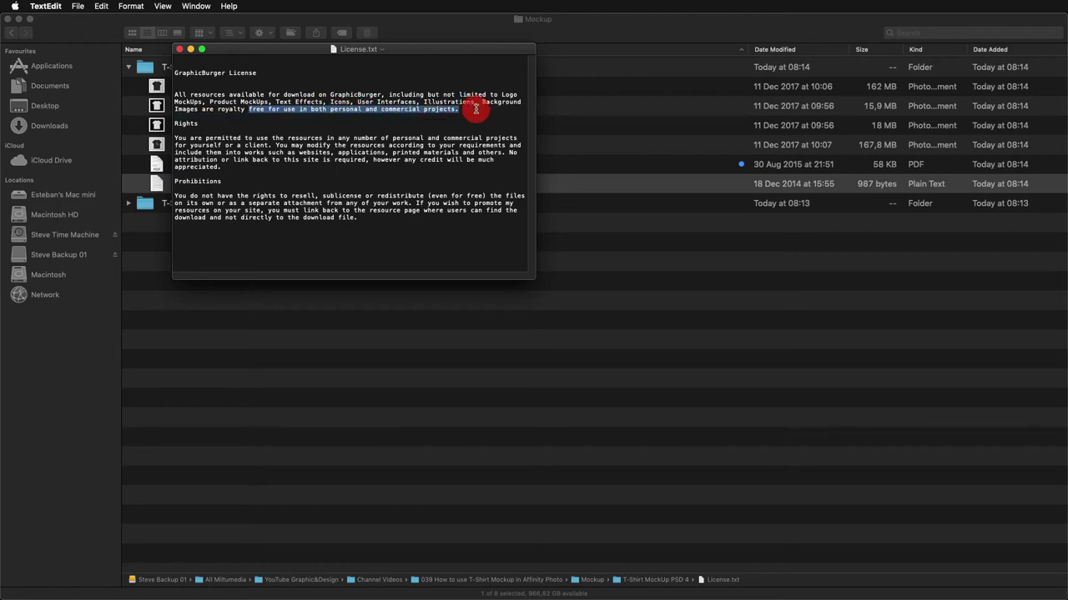
key("ctrl+alt+Return")
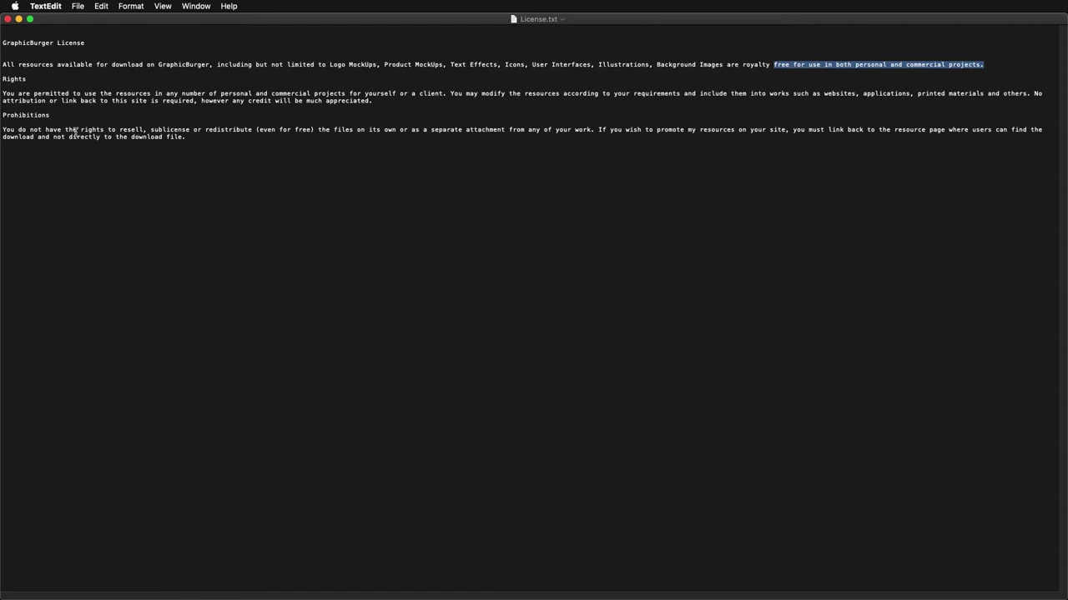
left_click_drag(5, 130, 214, 140)
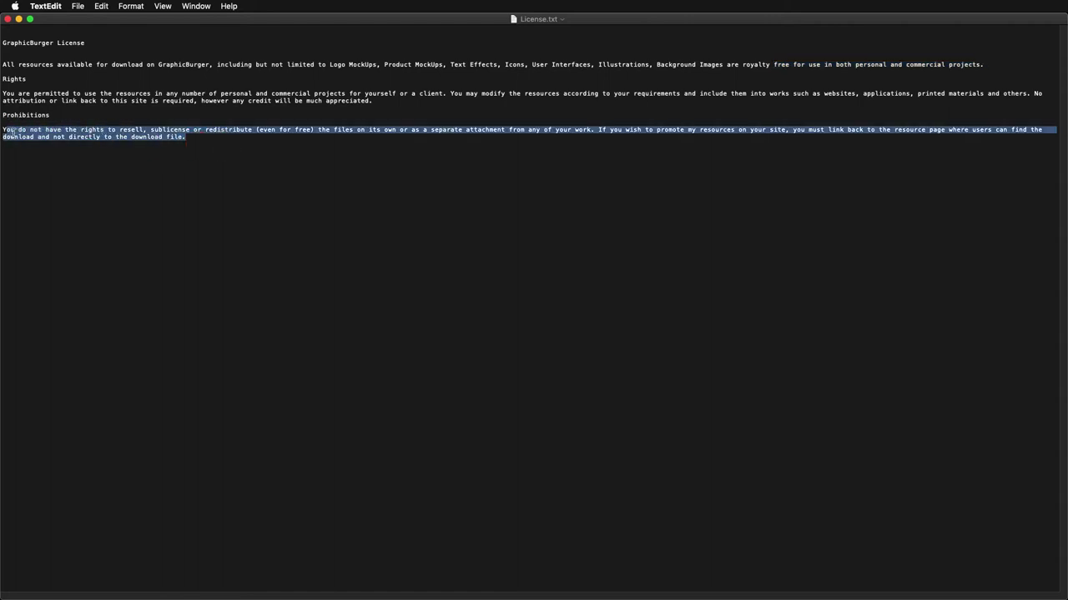
left_click_drag(18, 93, 388, 104)
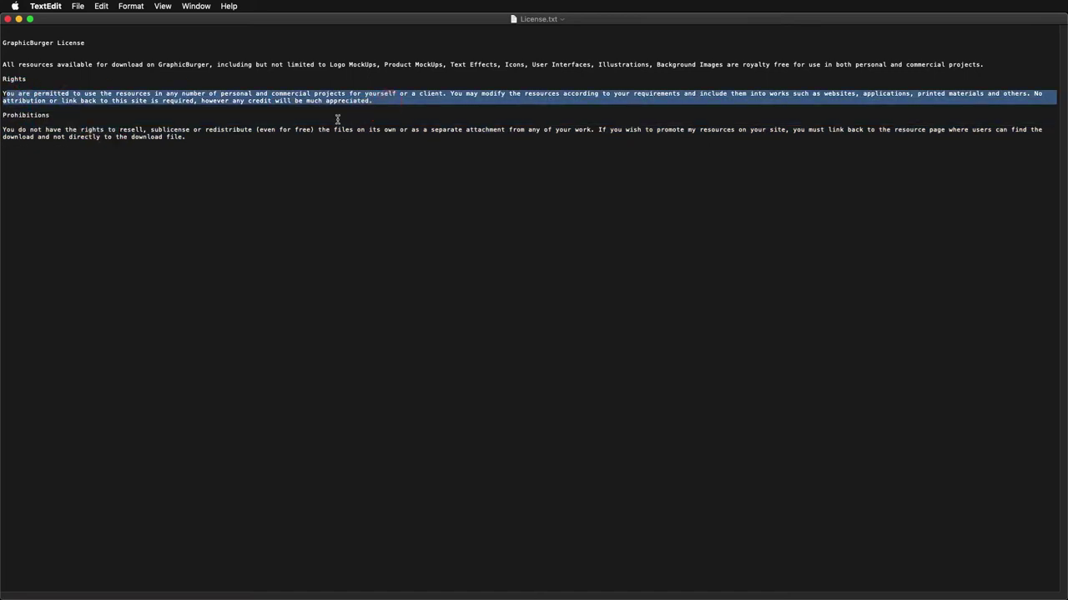
Quit TextEdit and close the Mockup folder window
left_click(48, 7)
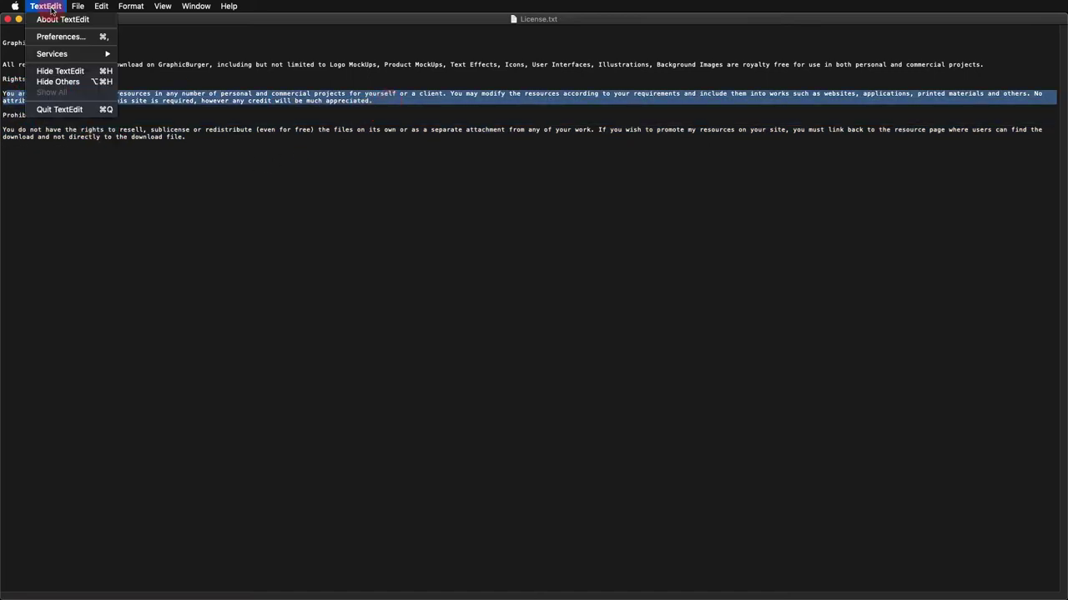
left_click(58, 111)
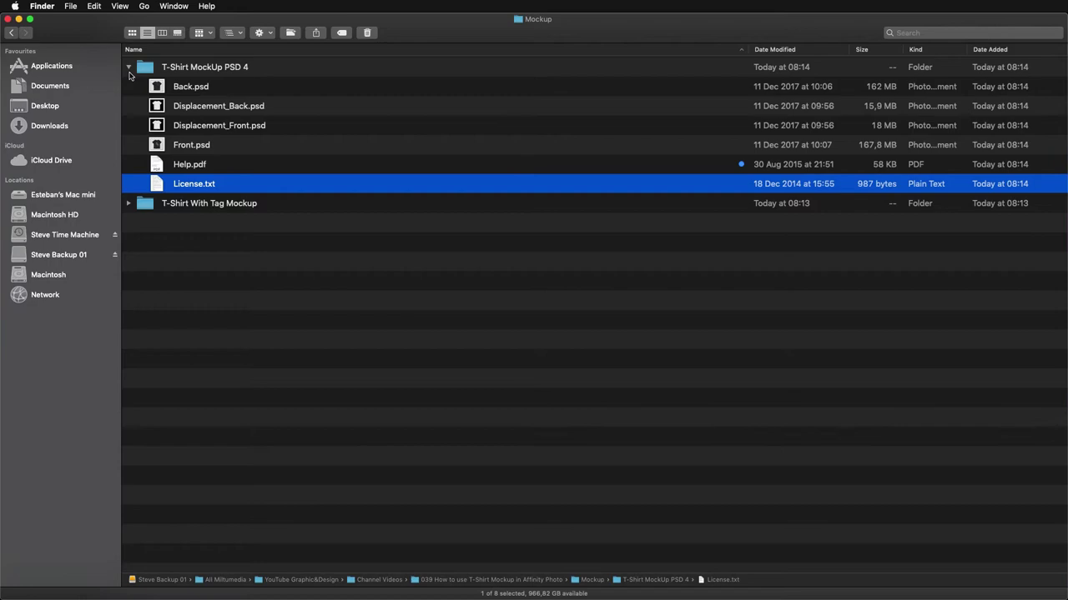
left_click(8, 19)
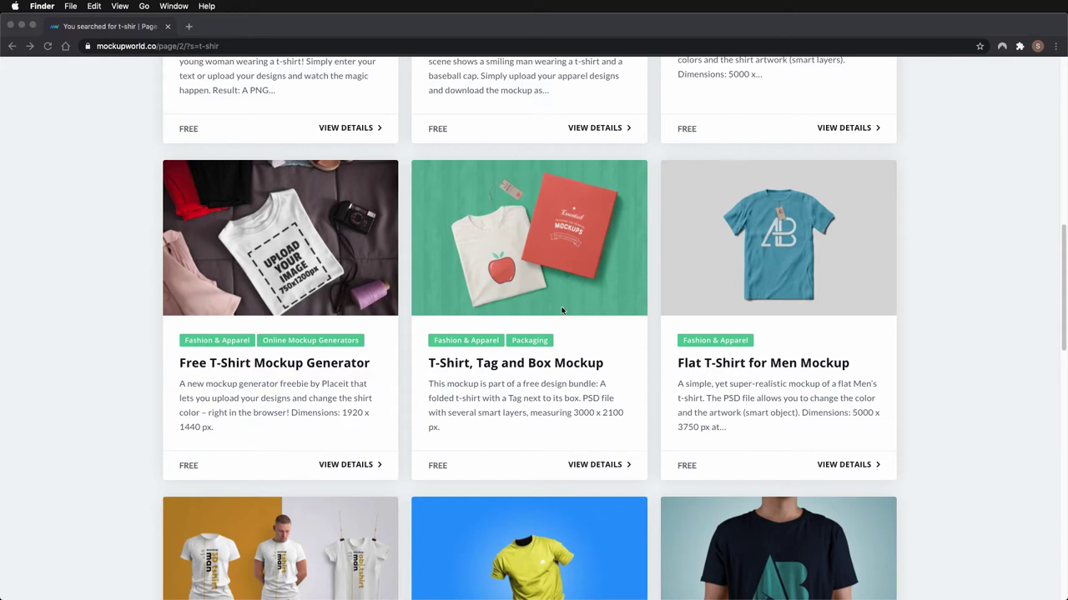
In Chrome, dismiss the Flat T-Shirt for Men Mockup details and look through the mockups on page 2 of the results
left_click(747, 407)
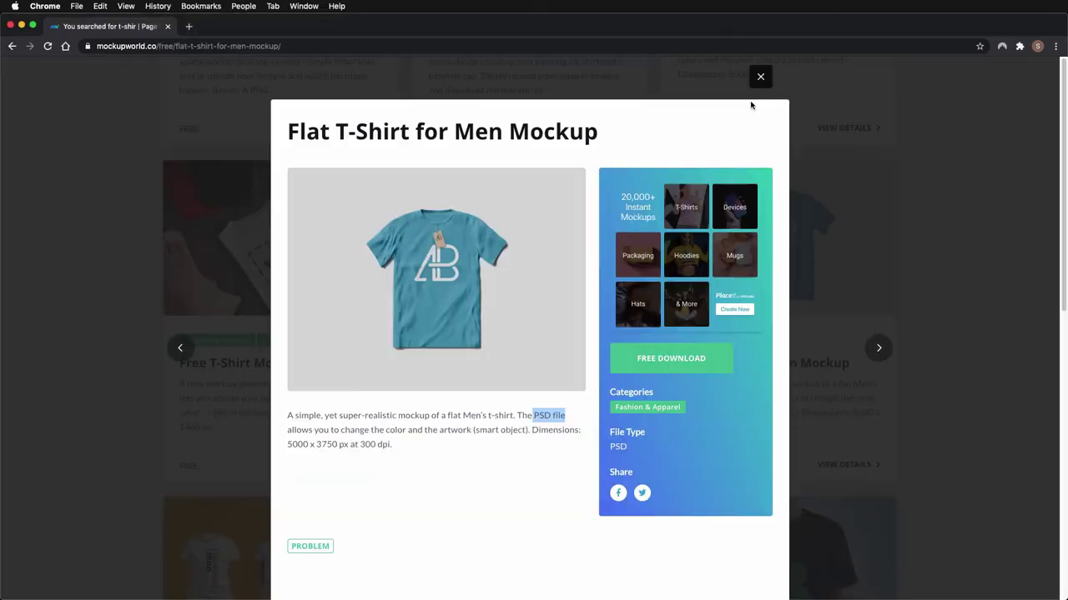
left_click(760, 83)
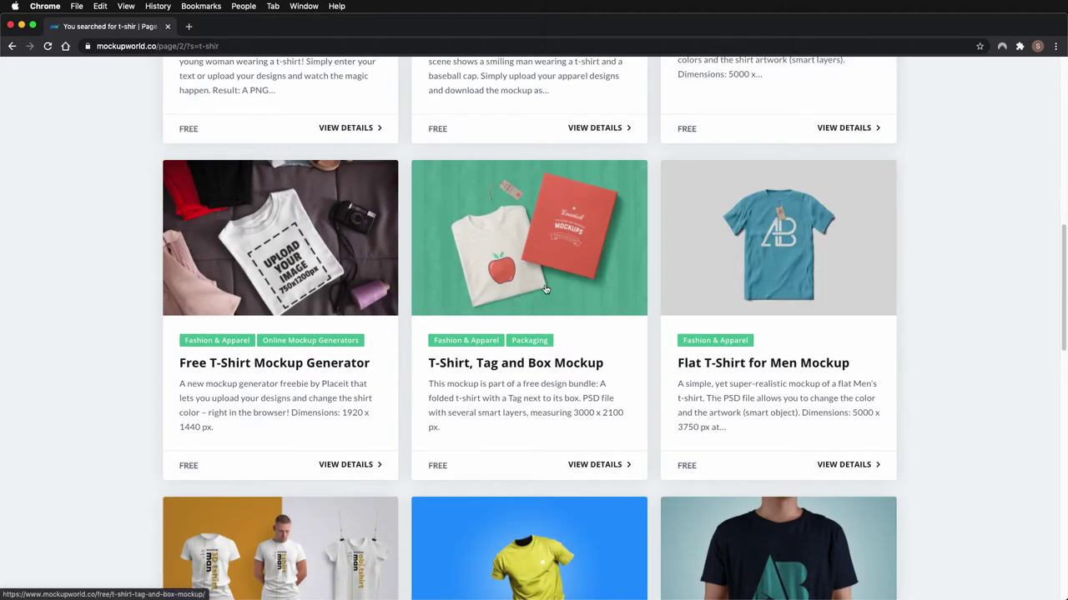
scroll(599, 295, "up", 5)
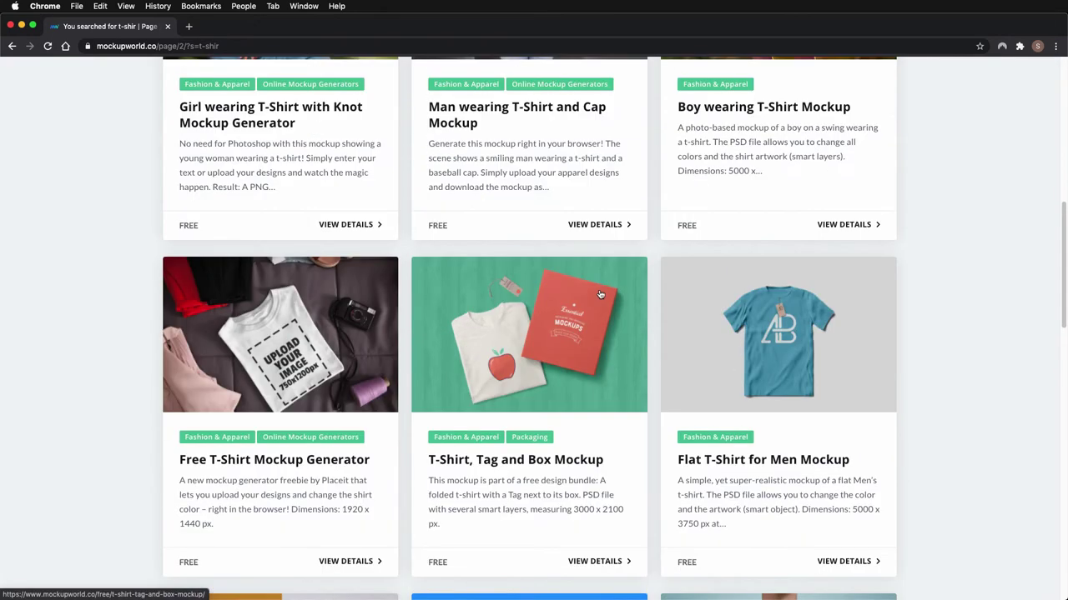
scroll(600, 295, "down", 5)
scroll(599, 294, "down", 9)
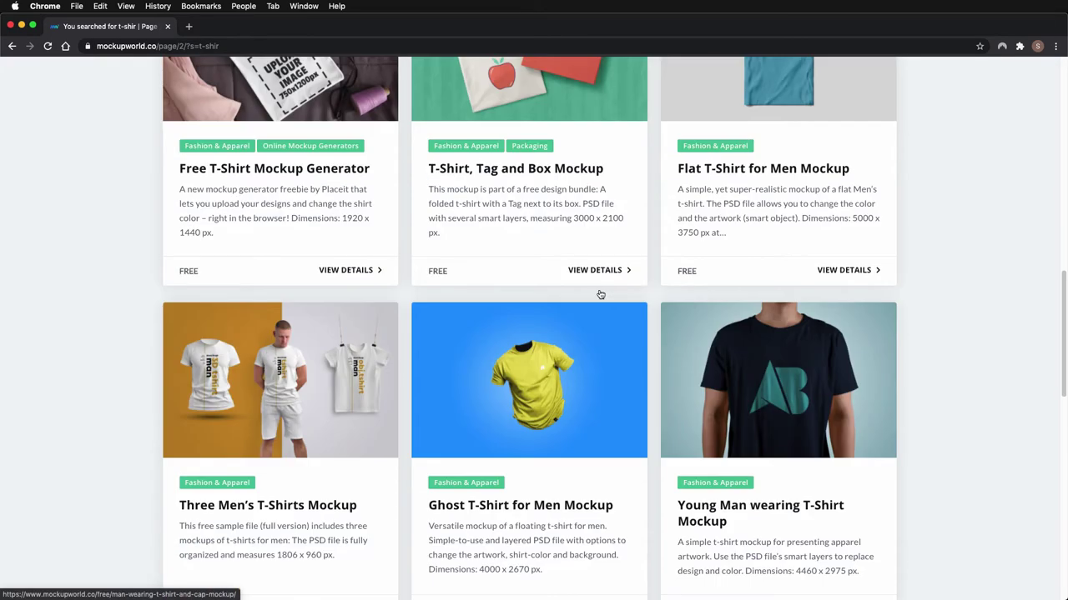
scroll(599, 294, "down", 4)
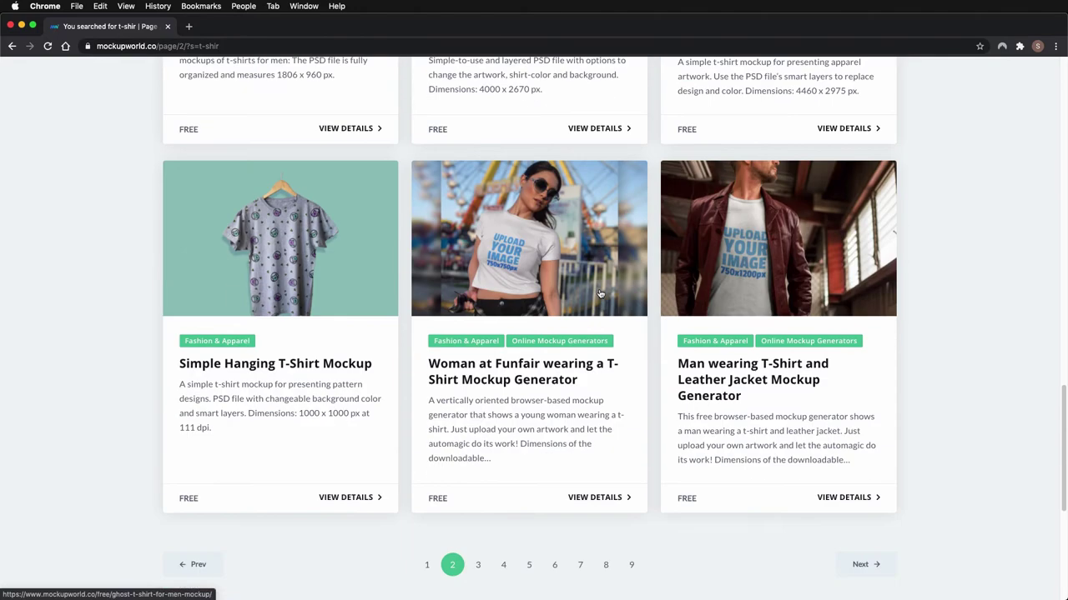
scroll(593, 290, "up", 4)
scroll(592, 291, "up", 15)
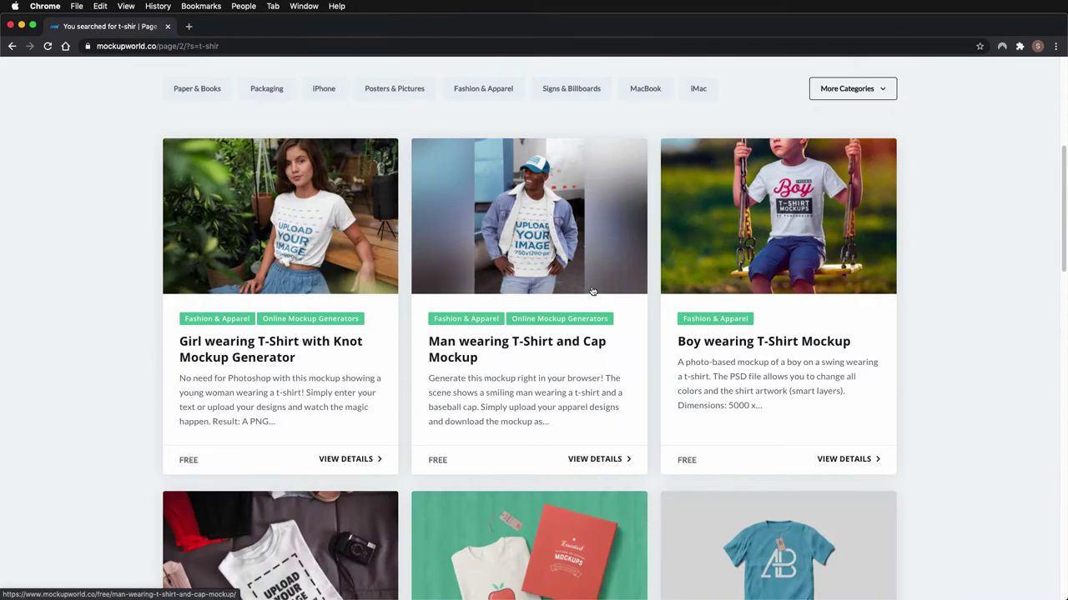
scroll(704, 300, "down", 8)
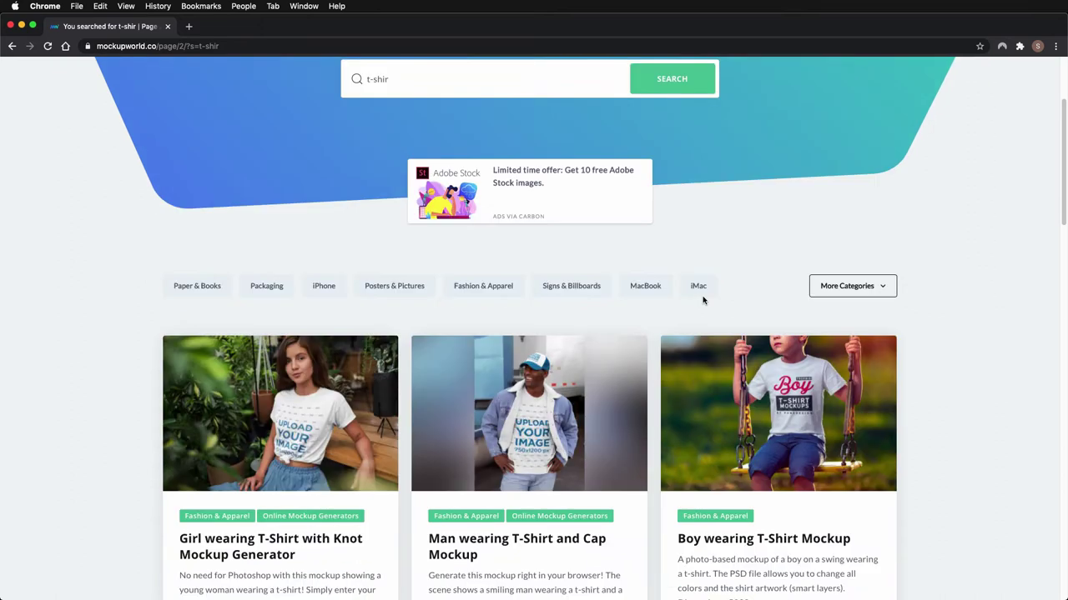
scroll(658, 289, "down", 4)
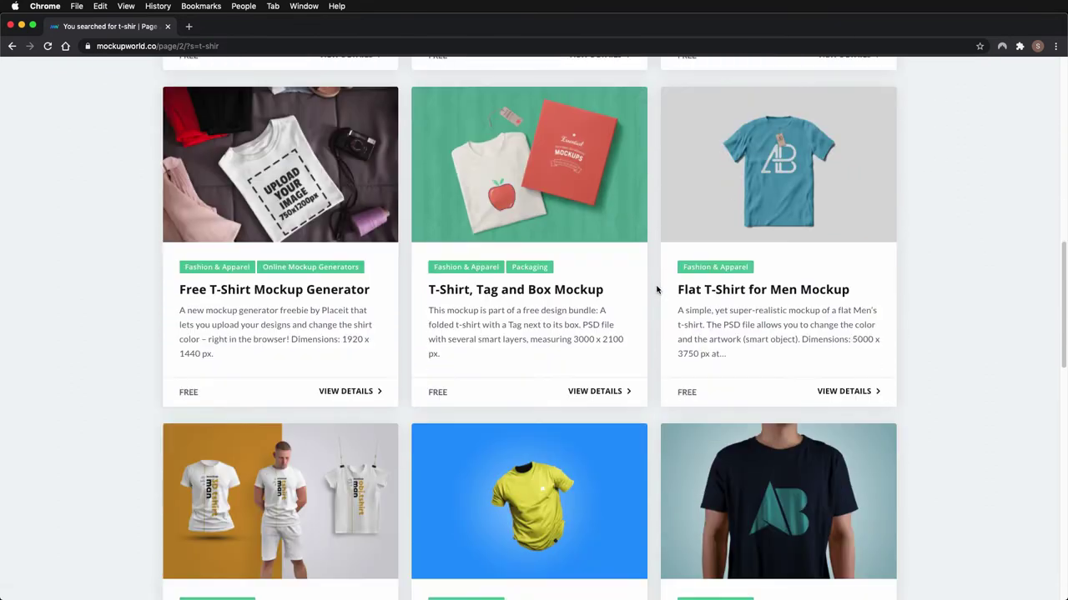
scroll(251, 186, "up", 8)
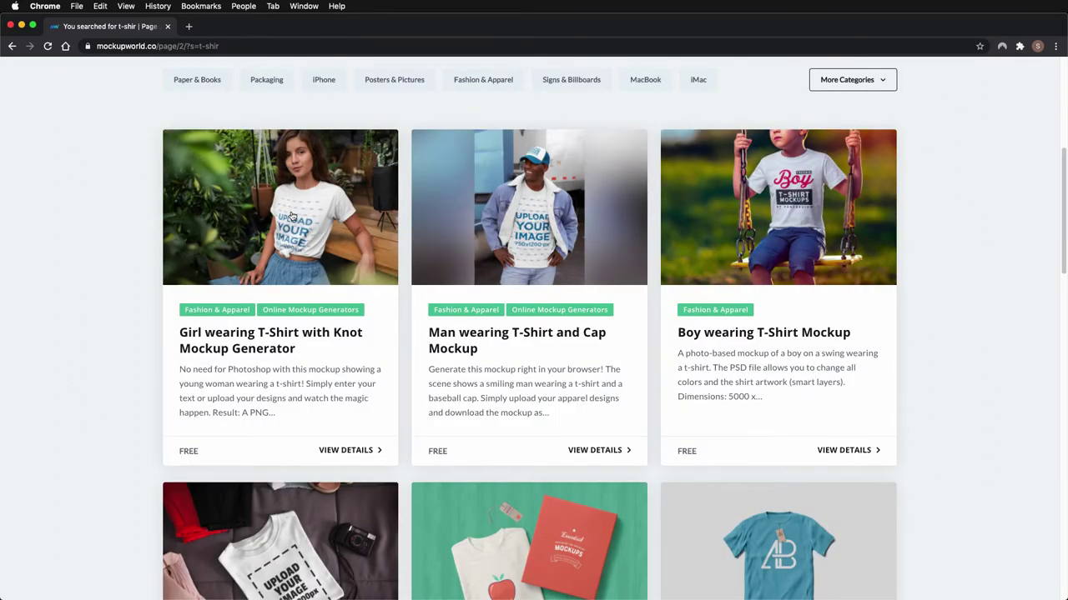
scroll(310, 215, "down", 1)
scroll(310, 215, "down", 4)
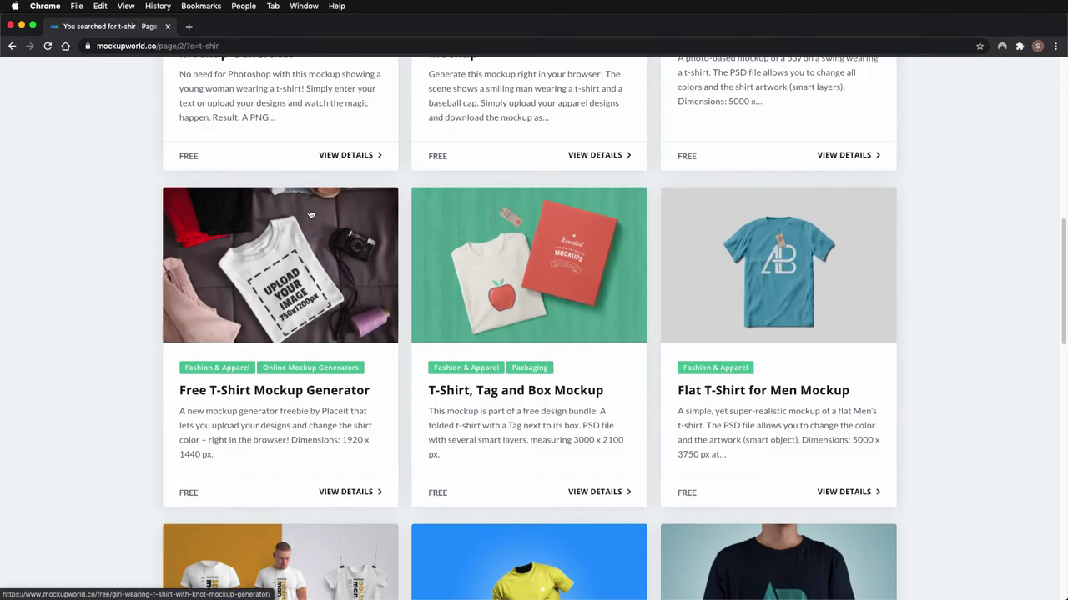
Look through the t-shirt mockups on page 2 of the search results
scroll(310, 215, "down", 6)
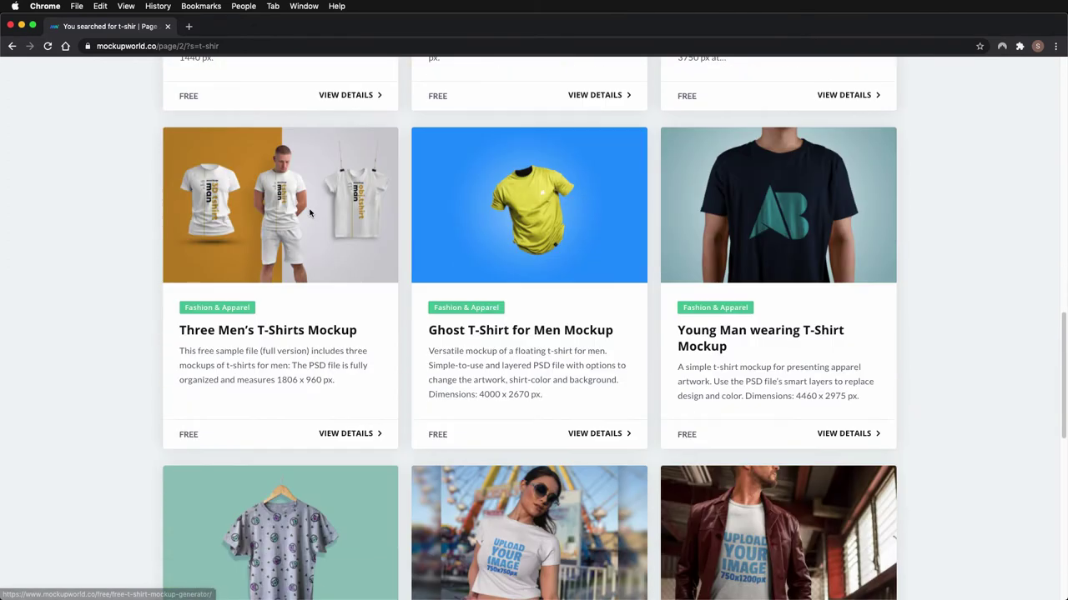
scroll(310, 214, "down", 4)
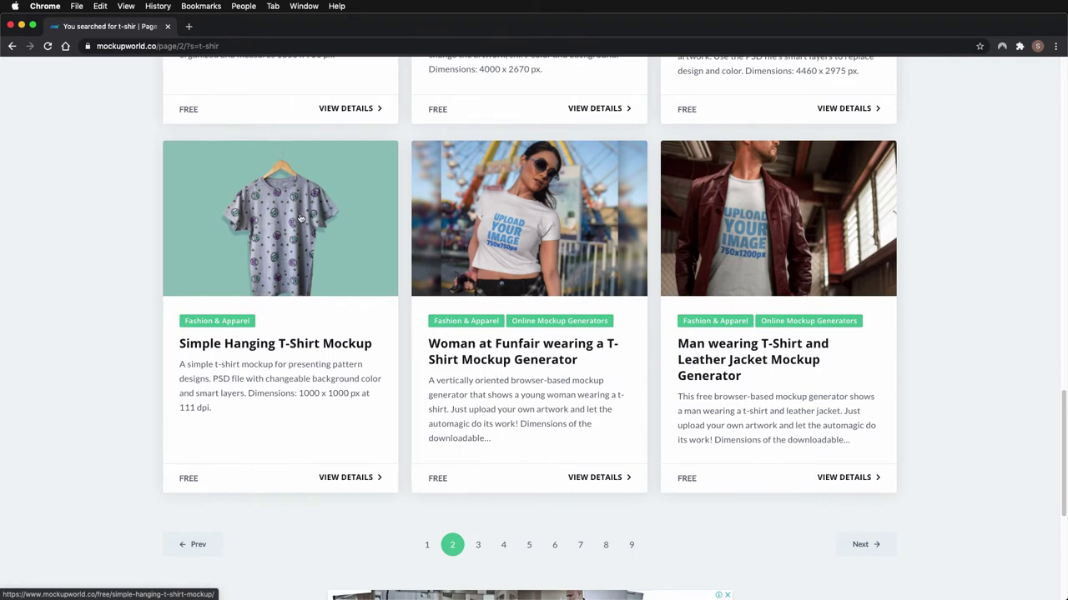
scroll(300, 219, "up", 12)
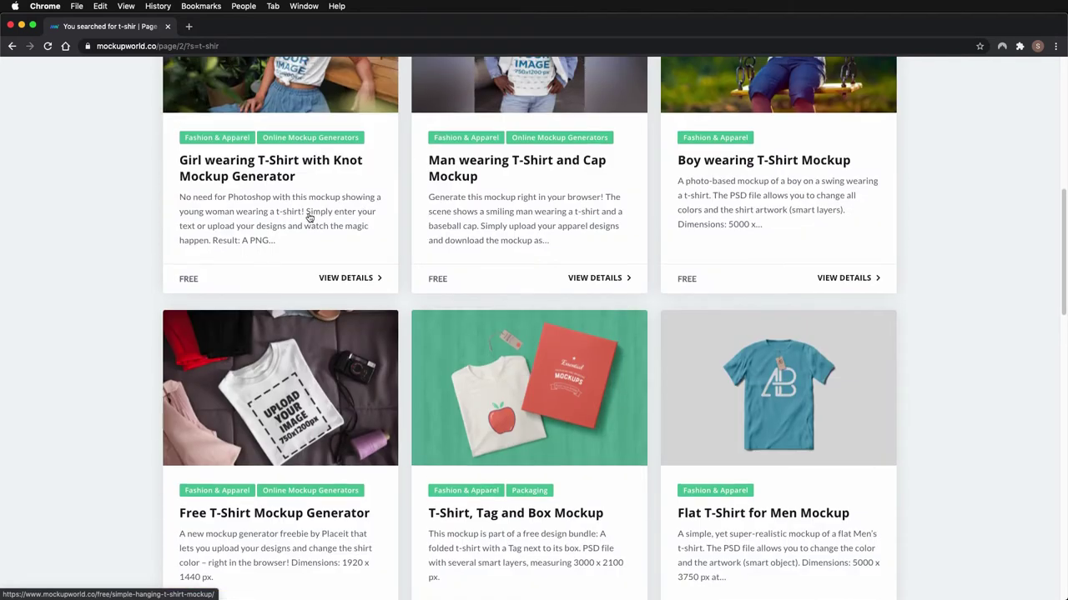
scroll(308, 217, "up", 8)
scroll(302, 216, "down", 8)
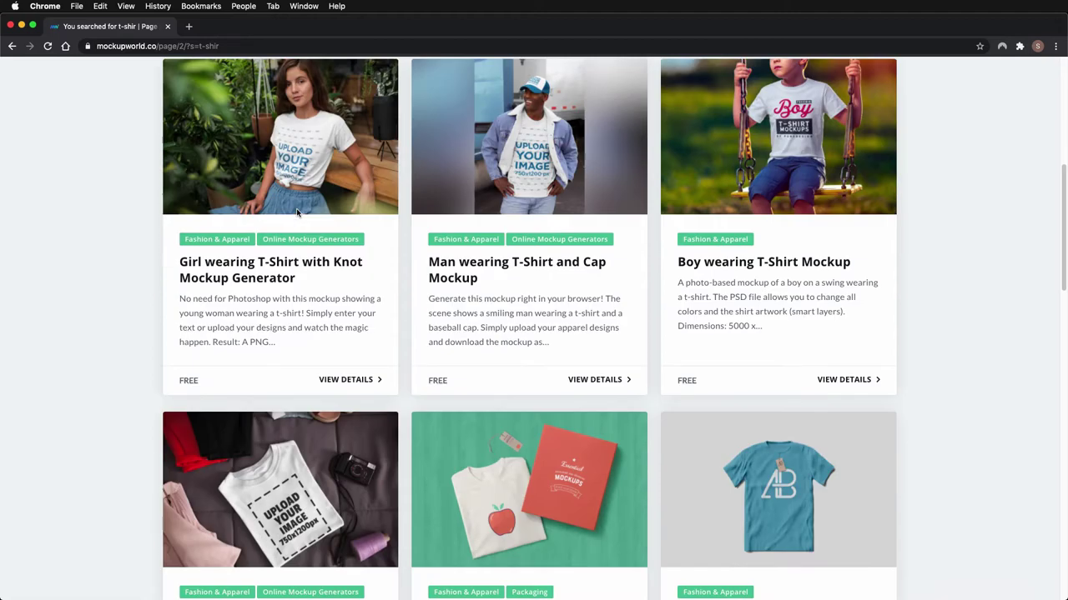
scroll(297, 212, "down", 7)
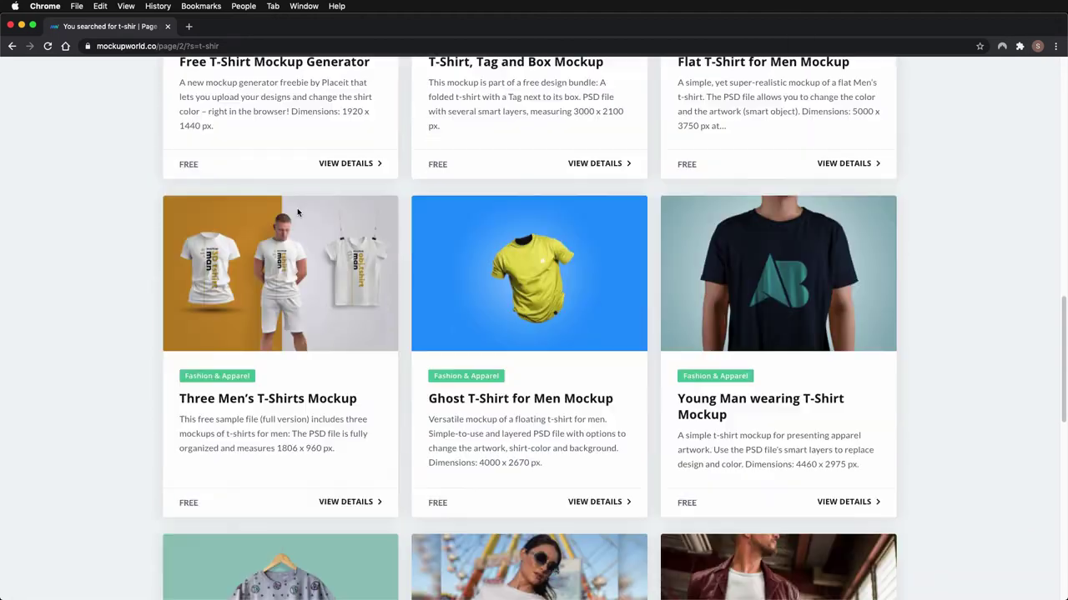
scroll(297, 213, "down", 5)
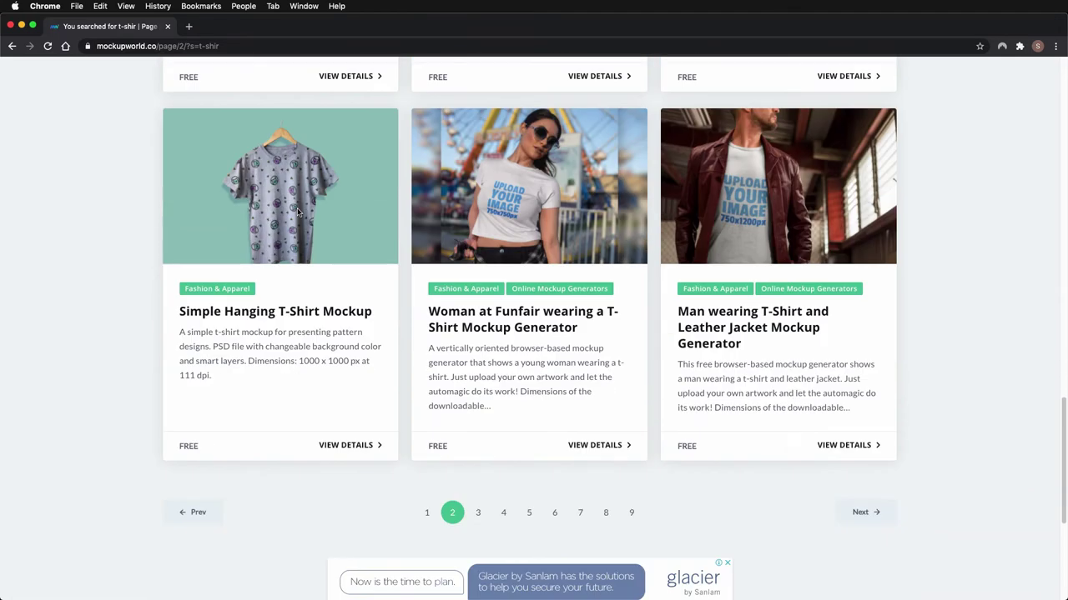
scroll(297, 210, "up", 12)
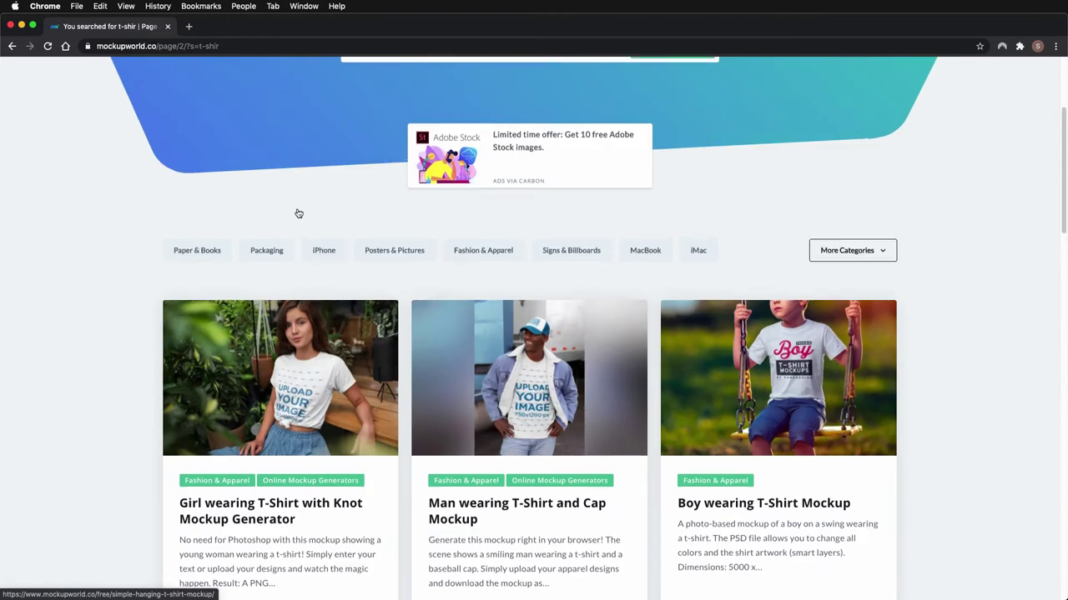
scroll(299, 214, "up", 3)
scroll(297, 210, "down", 7)
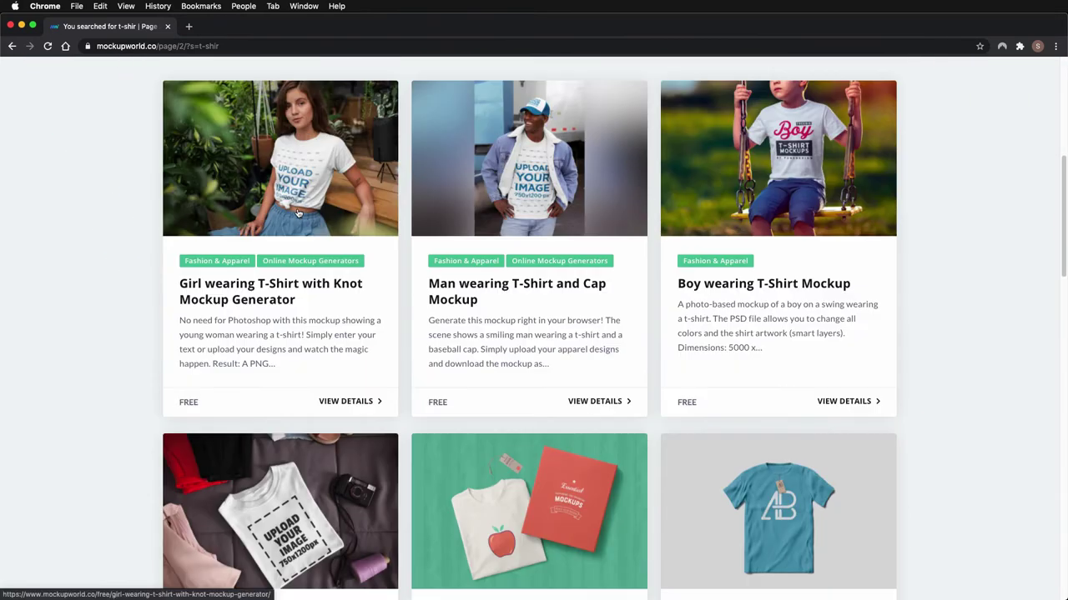
scroll(297, 213, "up", 7)
Quit Chrome and, in Affinity Photo, close the embedded document and Mockup.psd without saving the changes
left_click(46, 6)
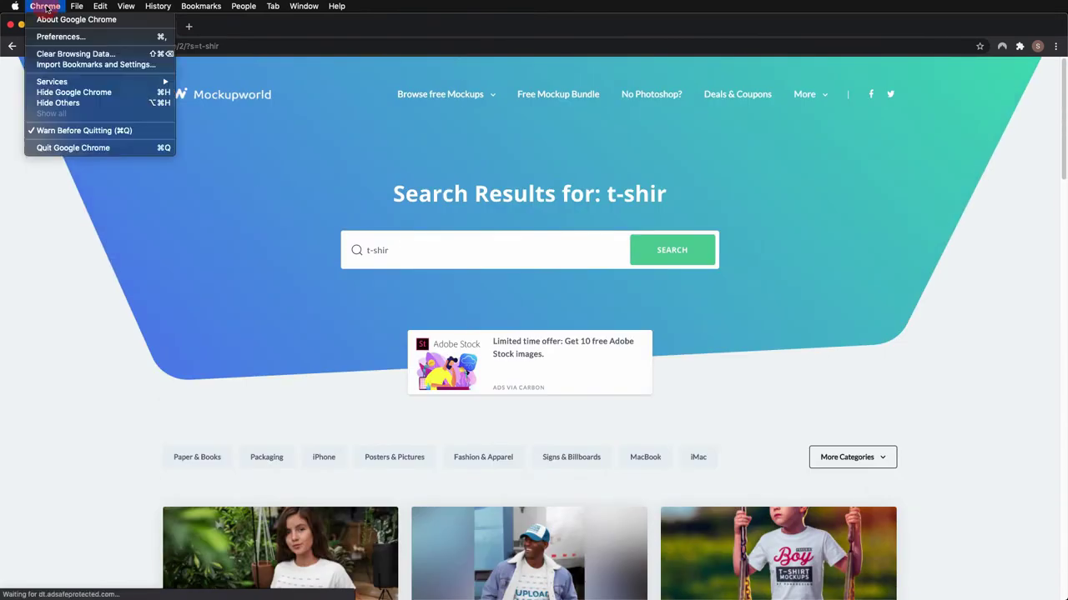
left_click(71, 149)
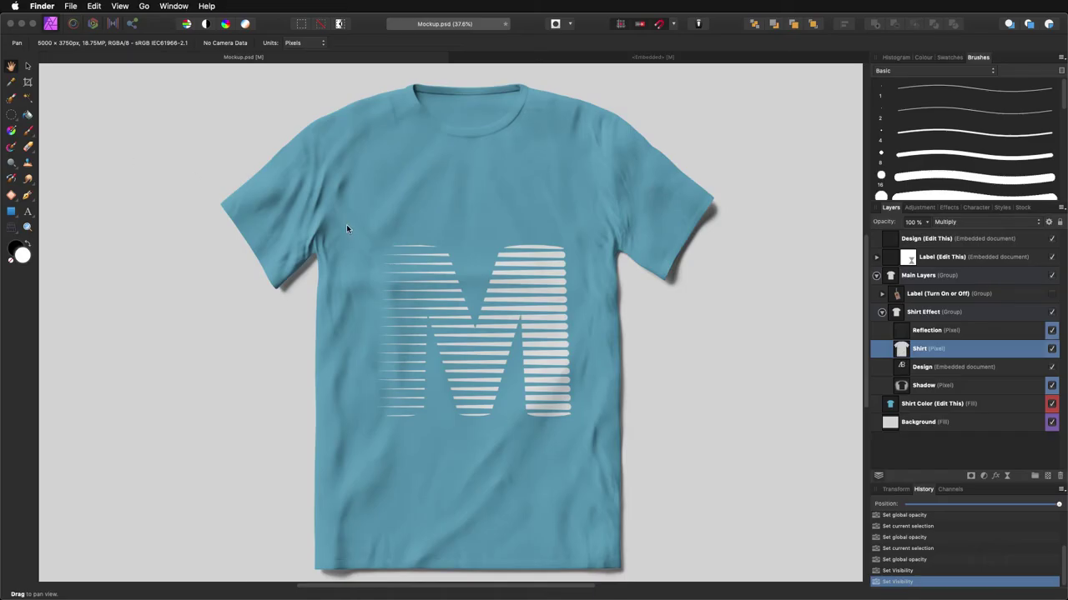
left_click(465, 59)
left_click(454, 57)
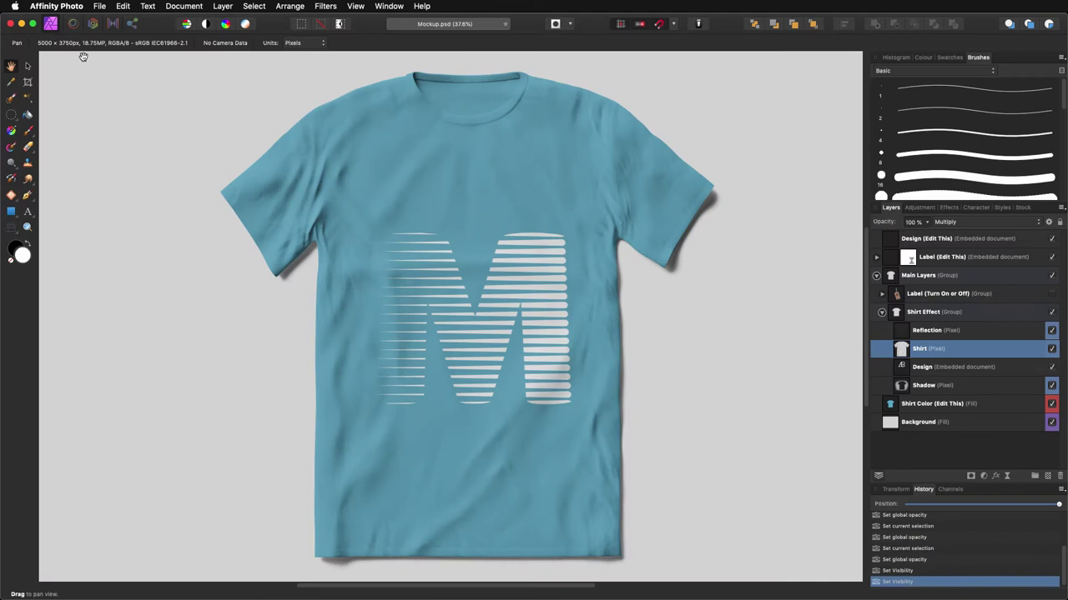
left_click(101, 8)
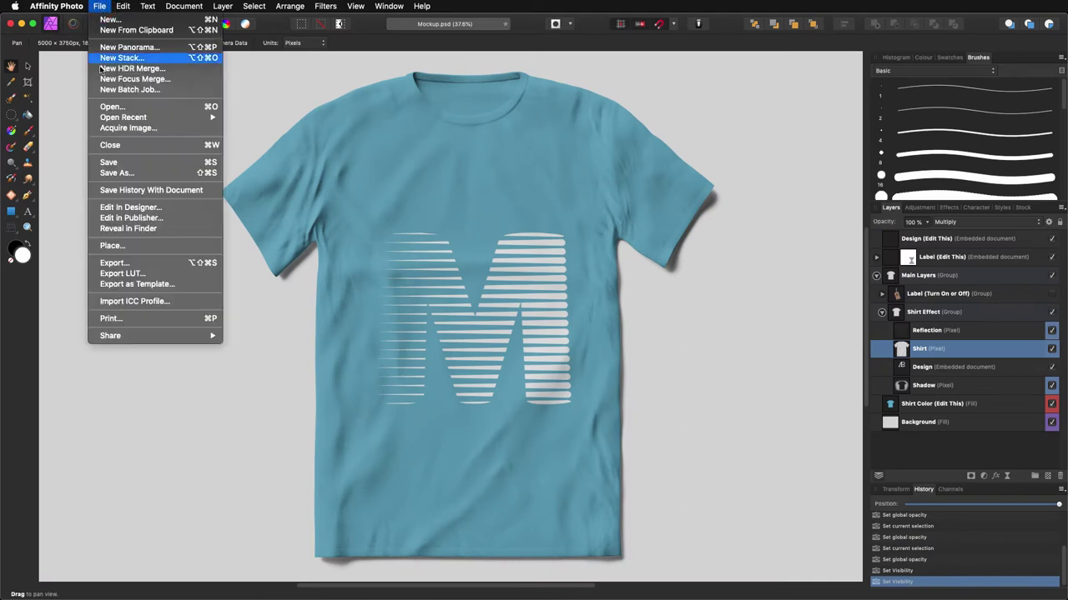
left_click(119, 147)
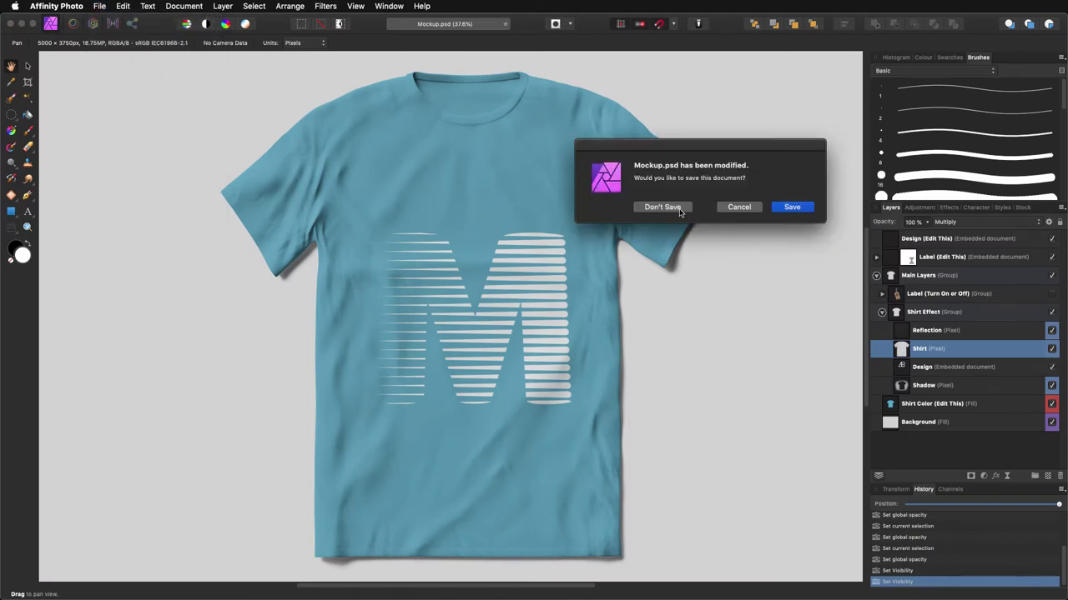
left_click(679, 209)
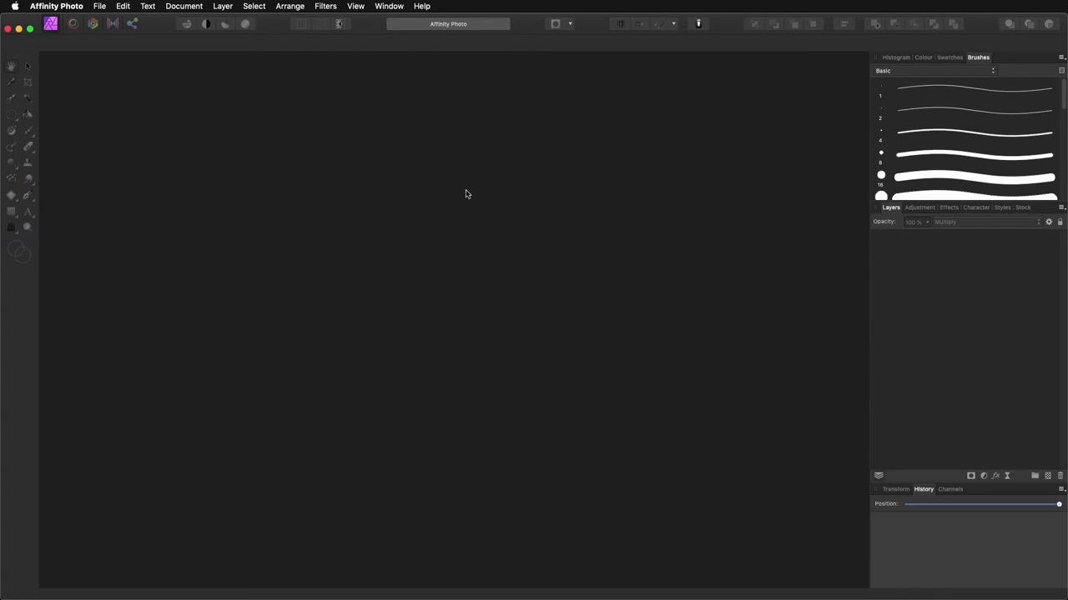
Open Mockup.psd from the T-Shirt With Tag Mockup folder
left_click(101, 7)
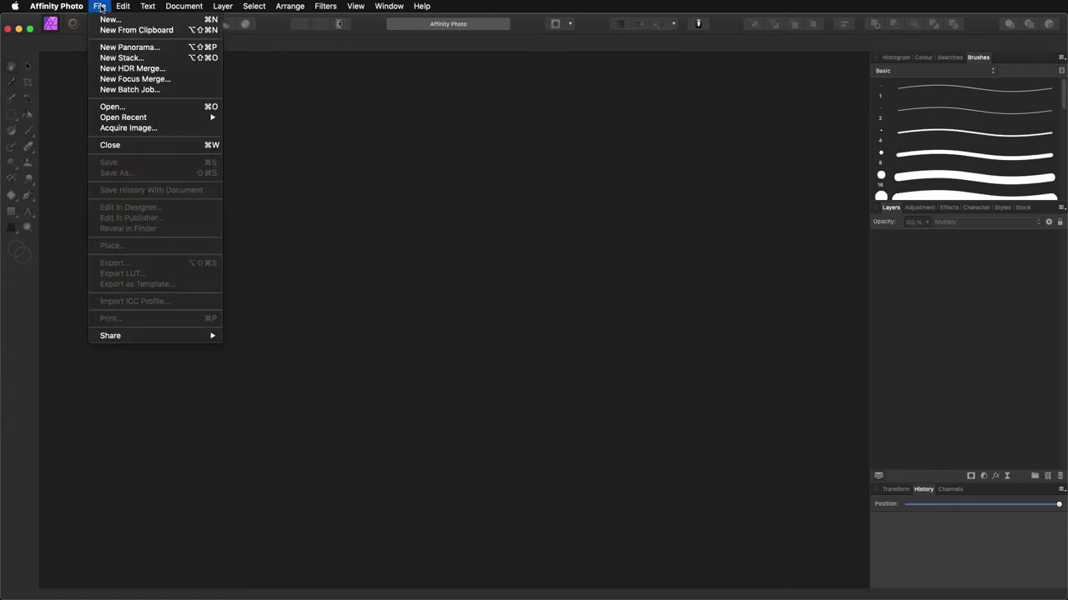
left_click(114, 107)
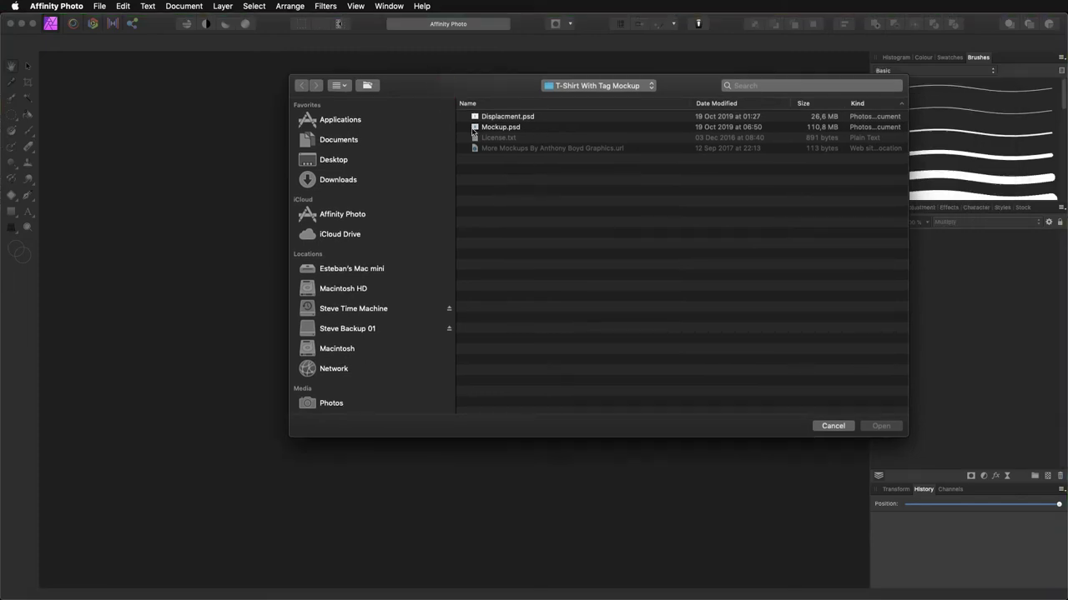
left_click(473, 128)
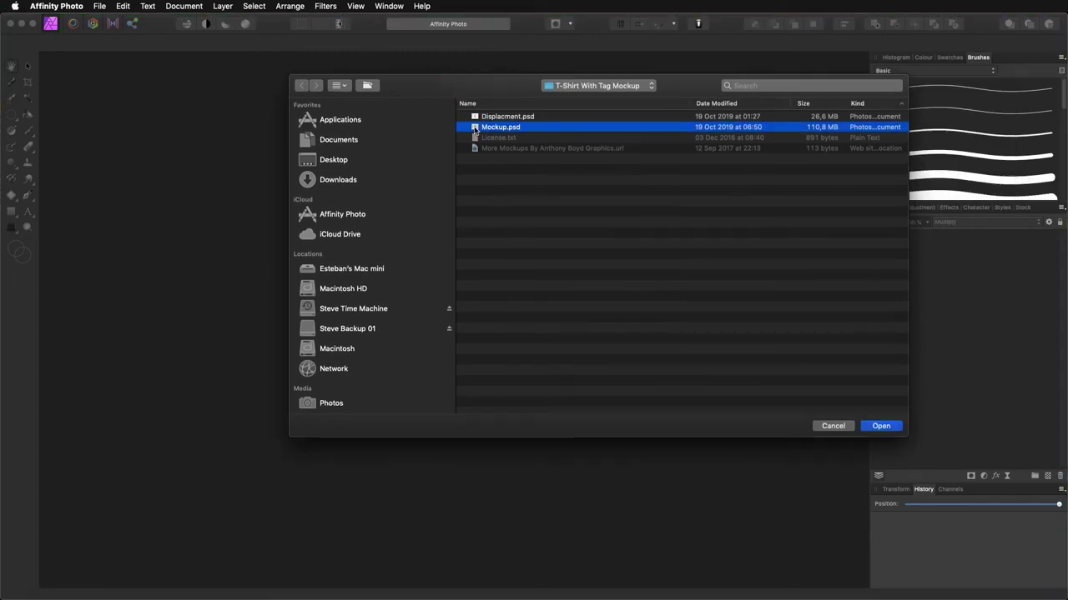
double_click(474, 128)
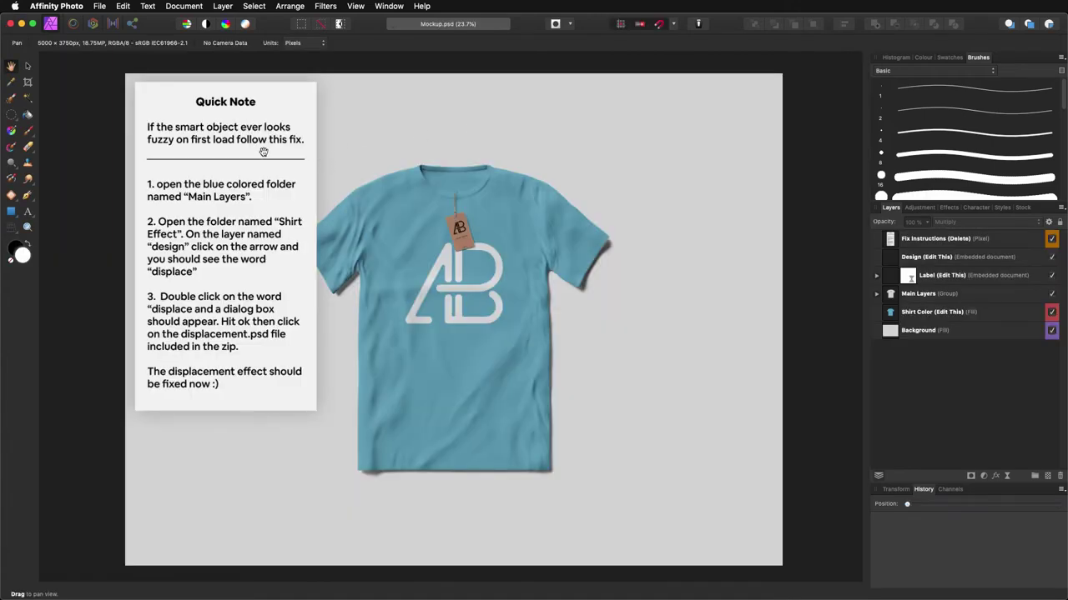
Delete the Fix Instructions (Delete) layer that holds the Quick Note
left_click(892, 241)
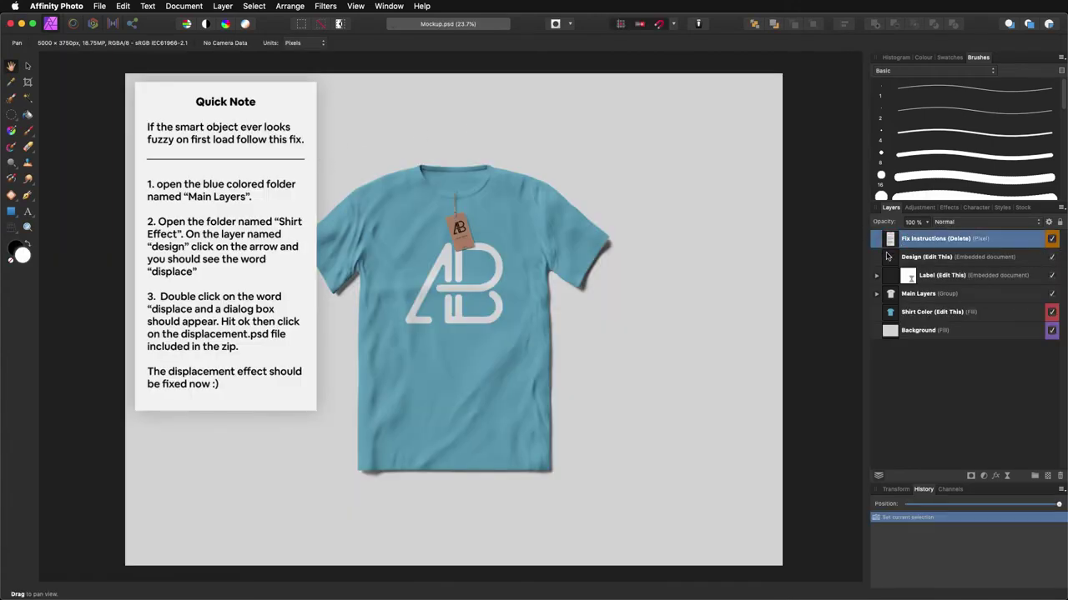
right_click(898, 242)
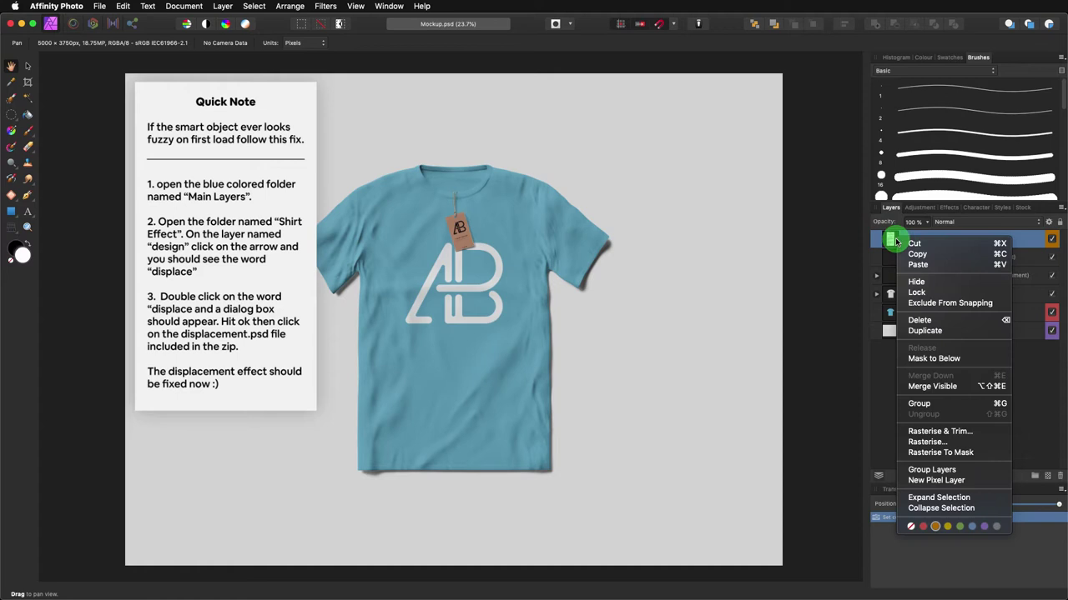
left_click(929, 323)
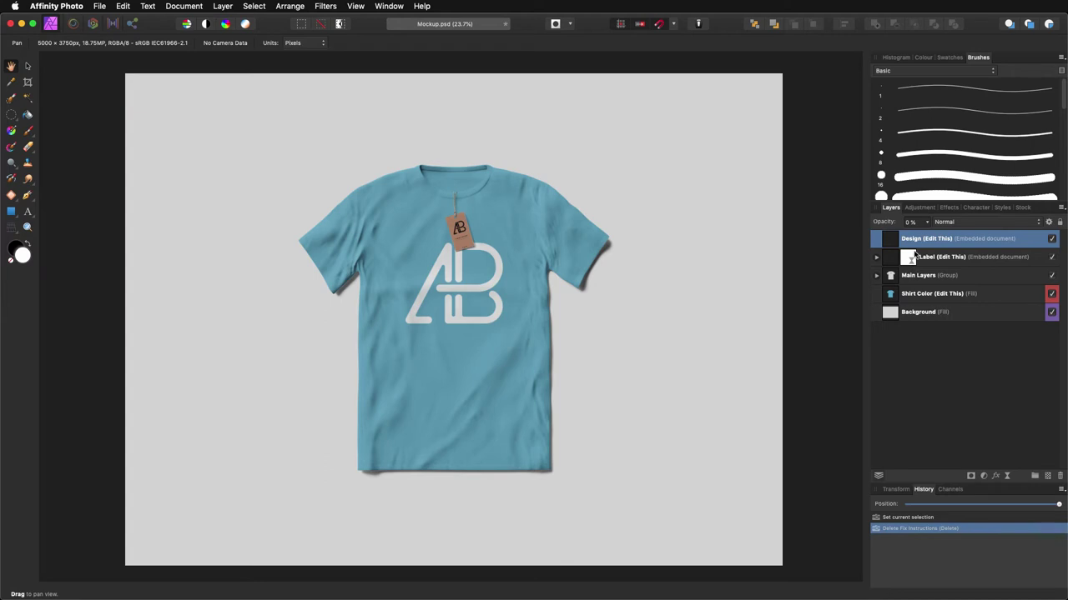
Expand the Main Layers group and toggle the Label (Turn On or Off) group's visibility several times, leaving it shown
left_click(876, 275)
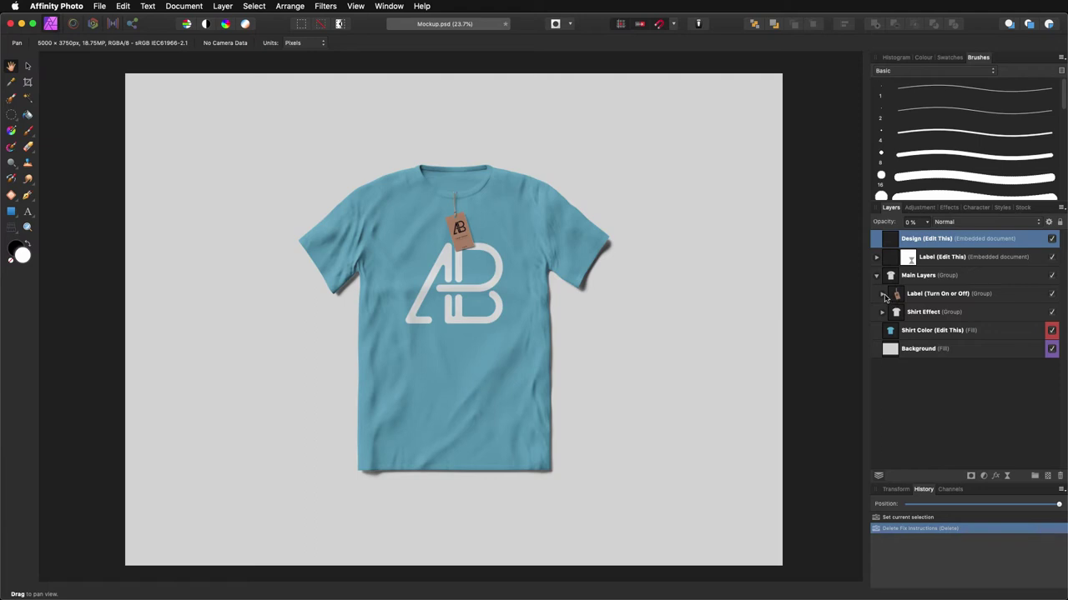
left_click(1052, 294)
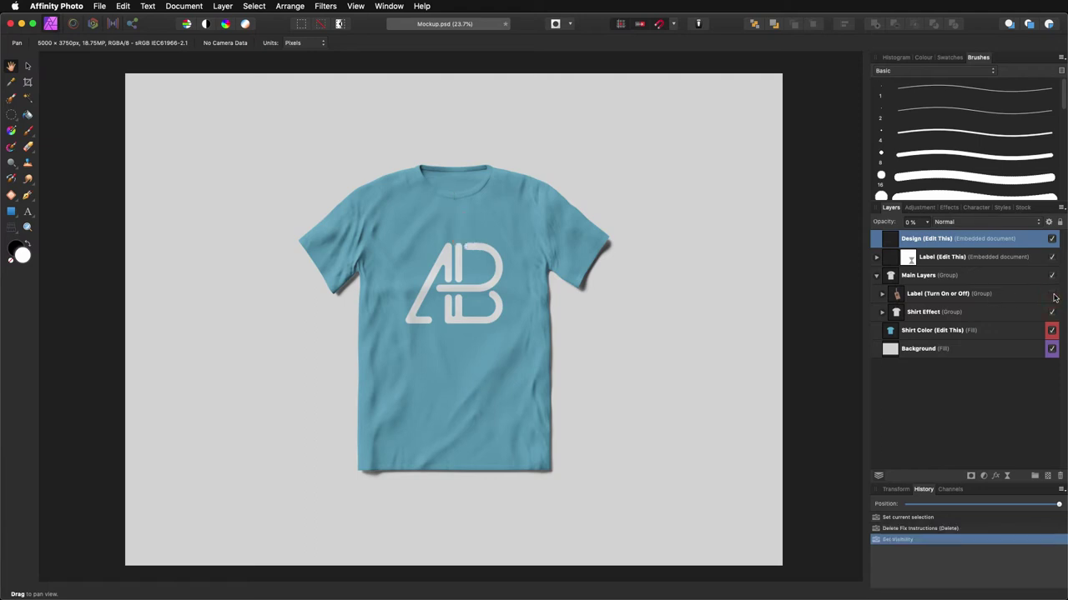
left_click(1051, 293)
left_click(1052, 294)
left_click(1051, 294)
left_click(1052, 295)
left_click(1052, 294)
left_click(1052, 295)
left_click(1051, 294)
Expand the Shirt Effect and Label (Turn On or Off) groups to examine their layers, and collapse Main Layers
left_click(883, 313)
left_click(882, 293)
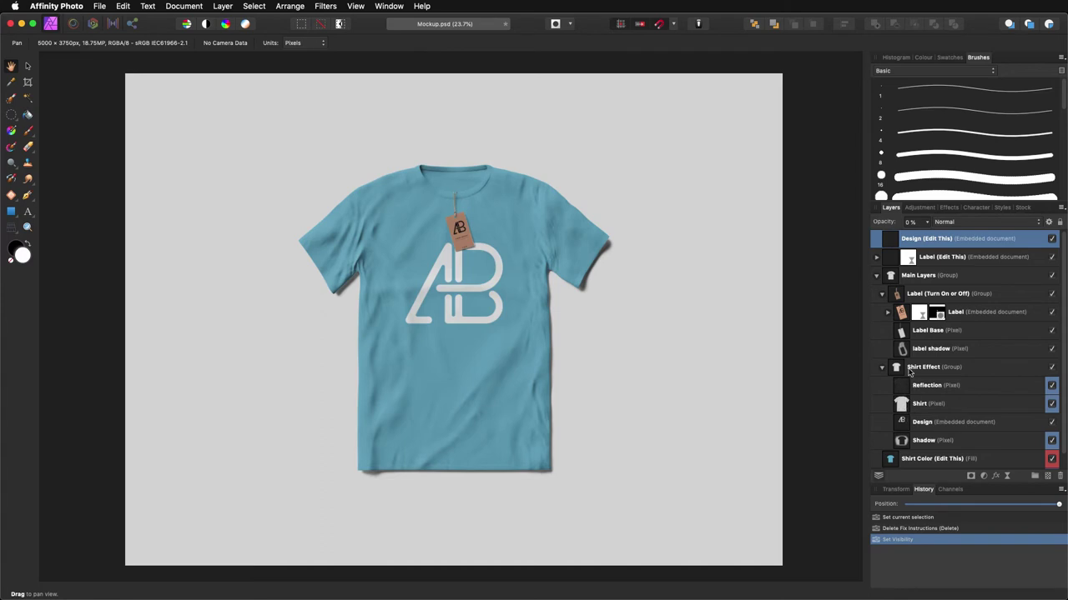
left_click(877, 276)
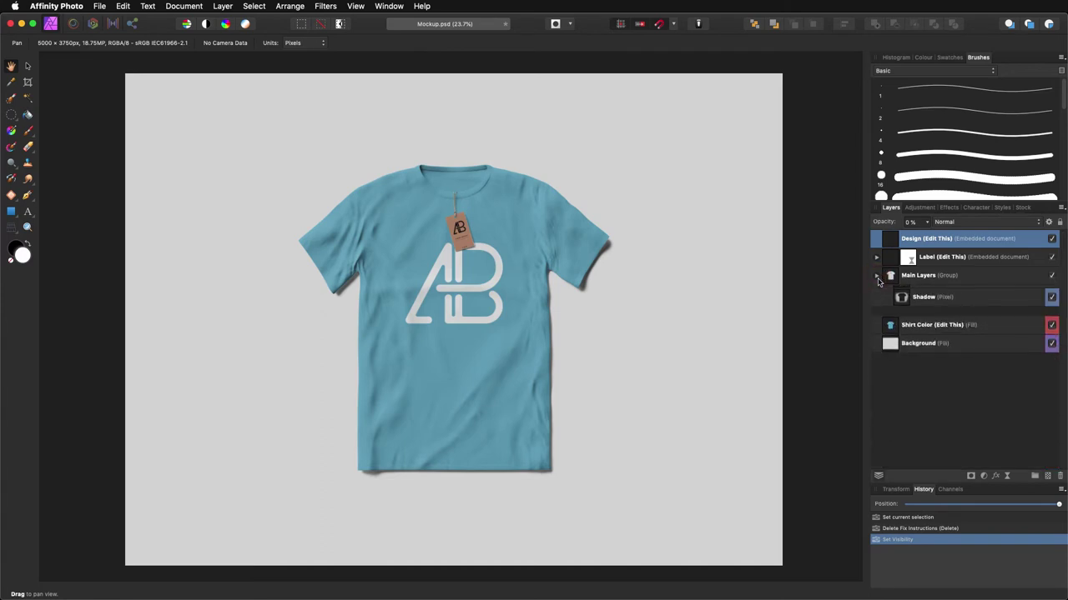
Open the Design (Edit This) embedded document for editing and hide its Logo layer
left_click(907, 242)
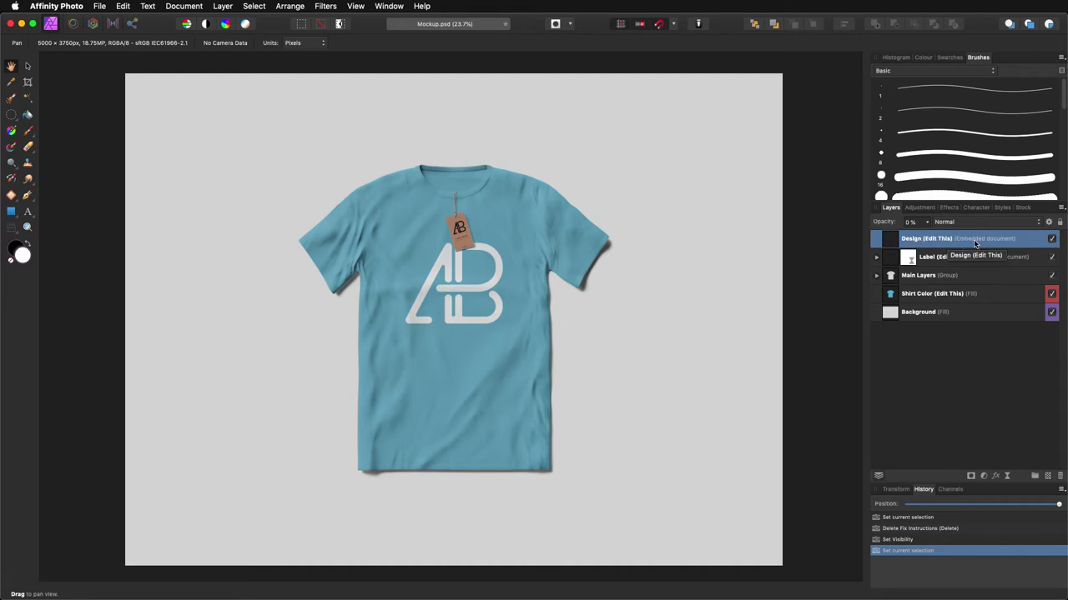
double_click(890, 243)
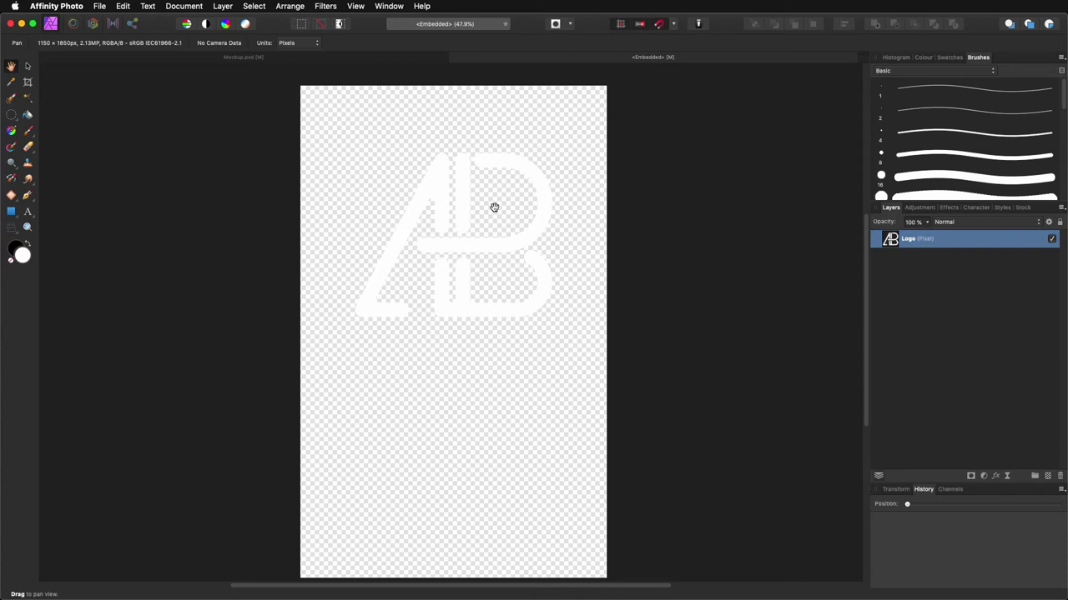
left_click(1051, 239)
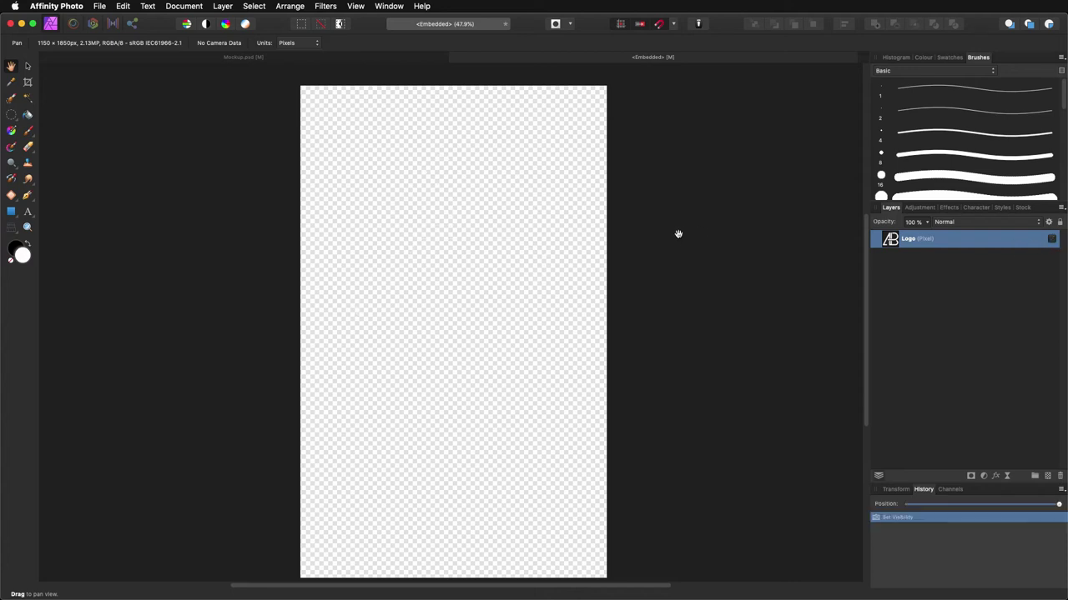
Place Logo.afdesign from the "039 How to use T-Shirt Mockup in Affinity Photo" folder onto the embedded design canvas
scroll(678, 233, "down", 1)
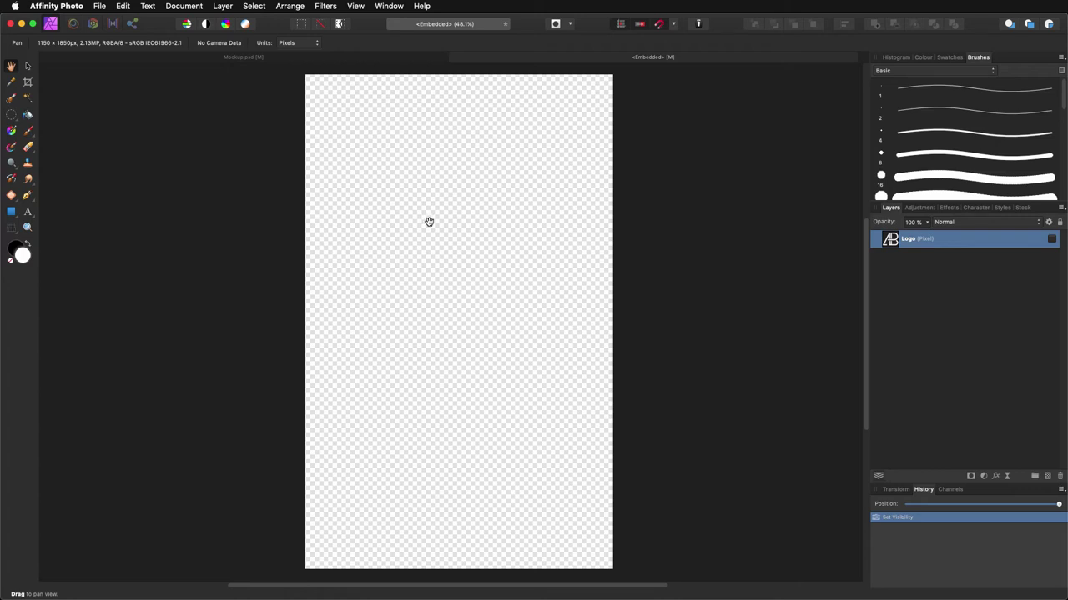
left_click(100, 7)
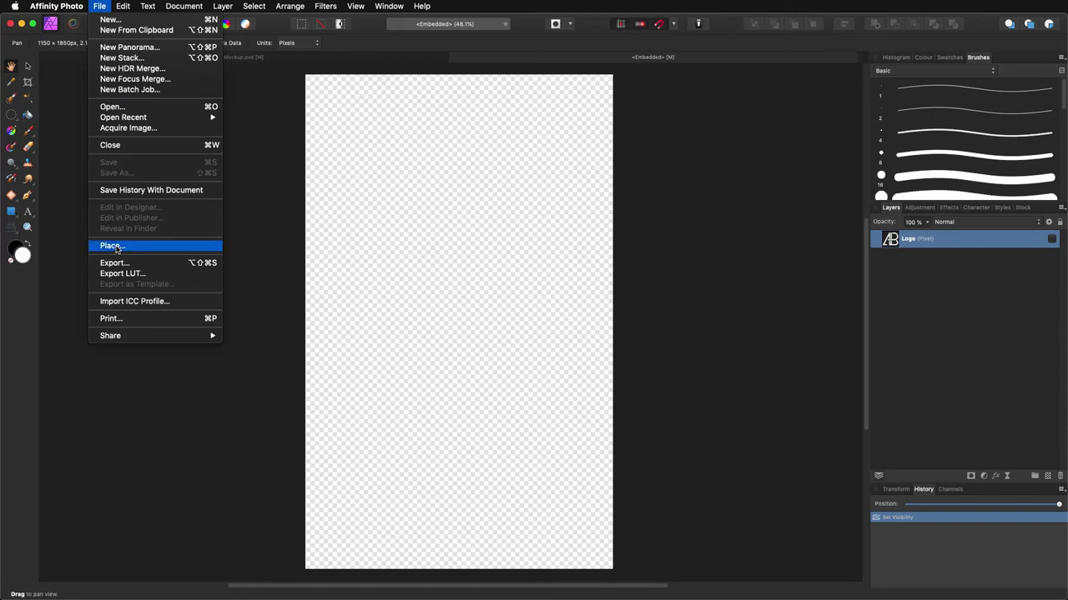
left_click(362, 217)
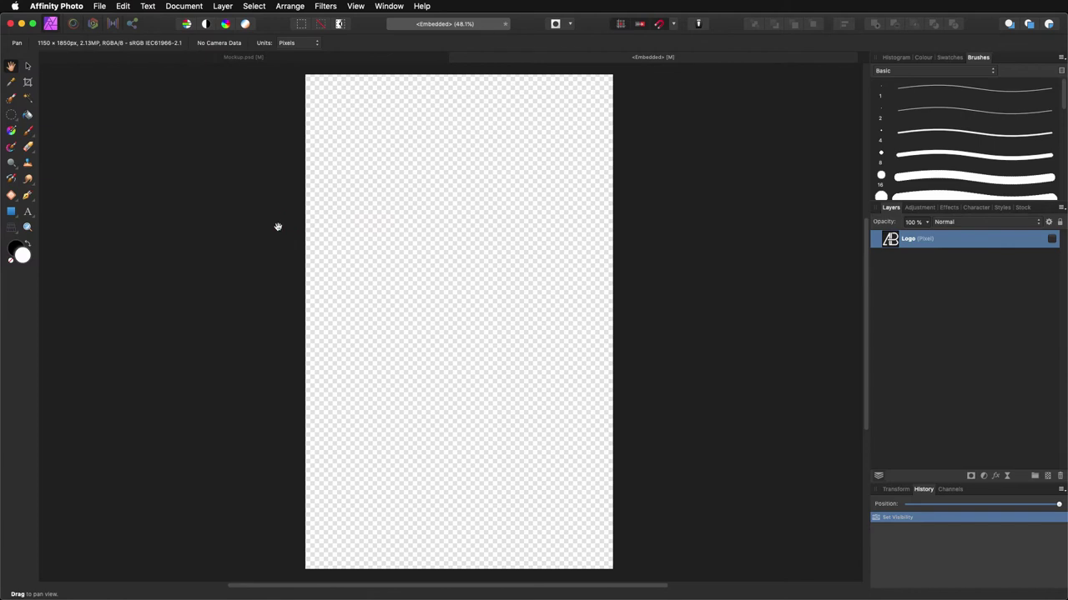
left_click(99, 6)
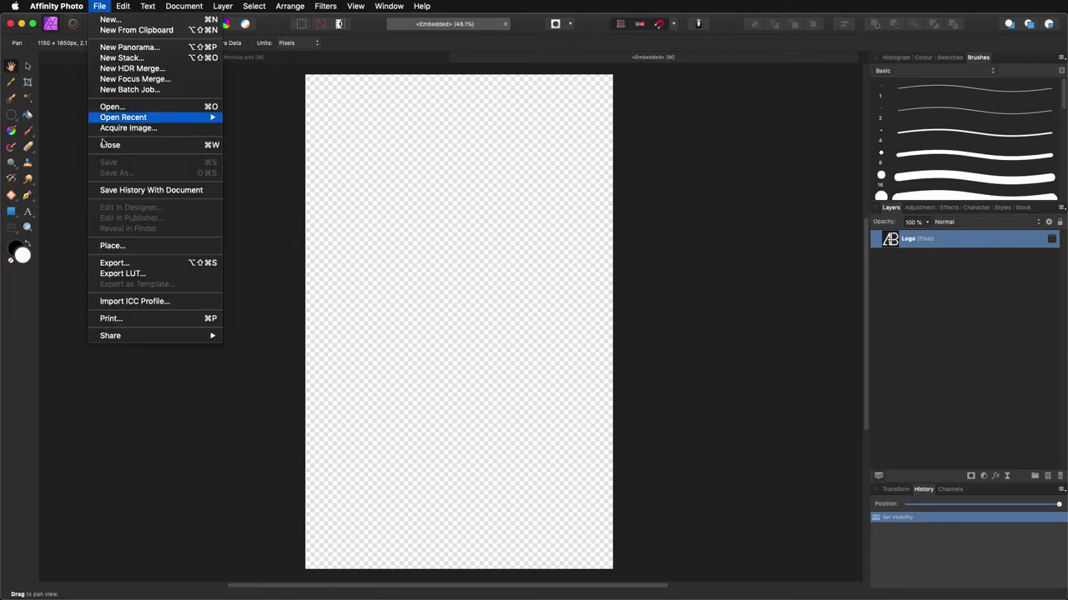
left_click(114, 246)
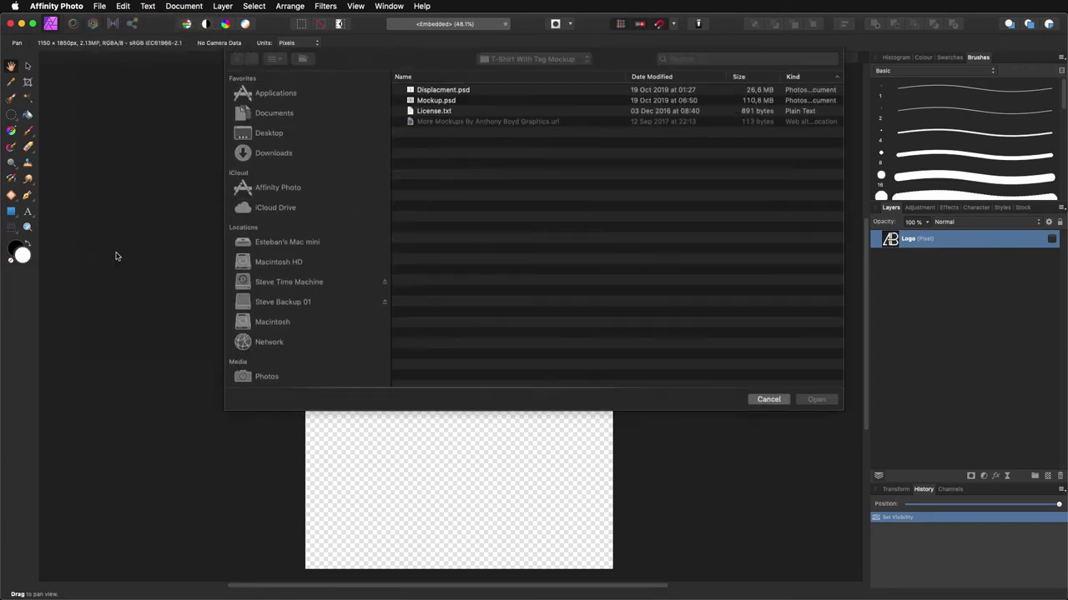
left_click(544, 66)
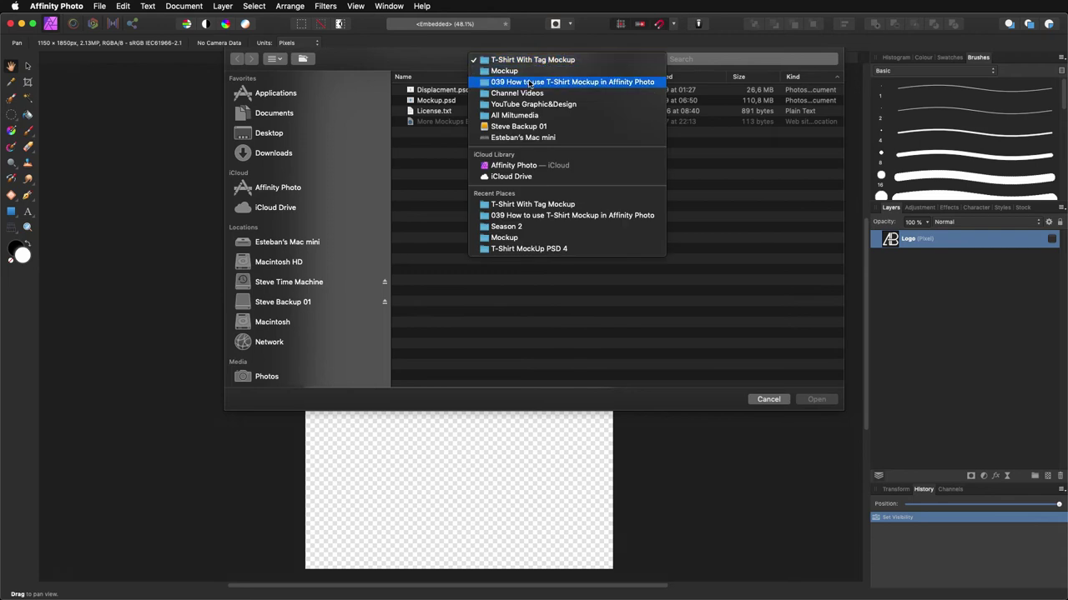
left_click(531, 85)
left_click(429, 111)
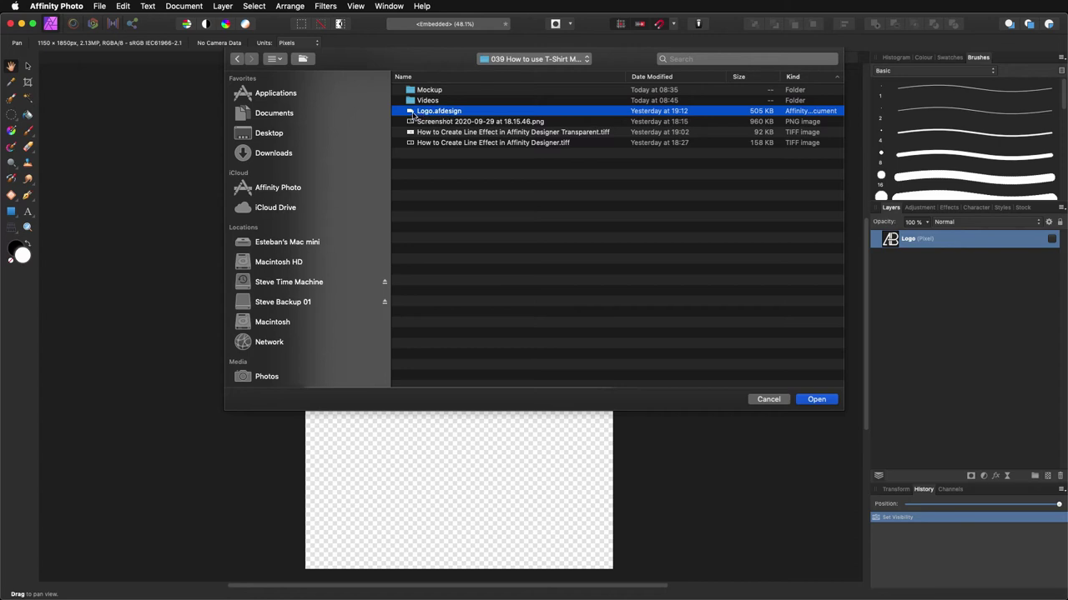
left_click(817, 400)
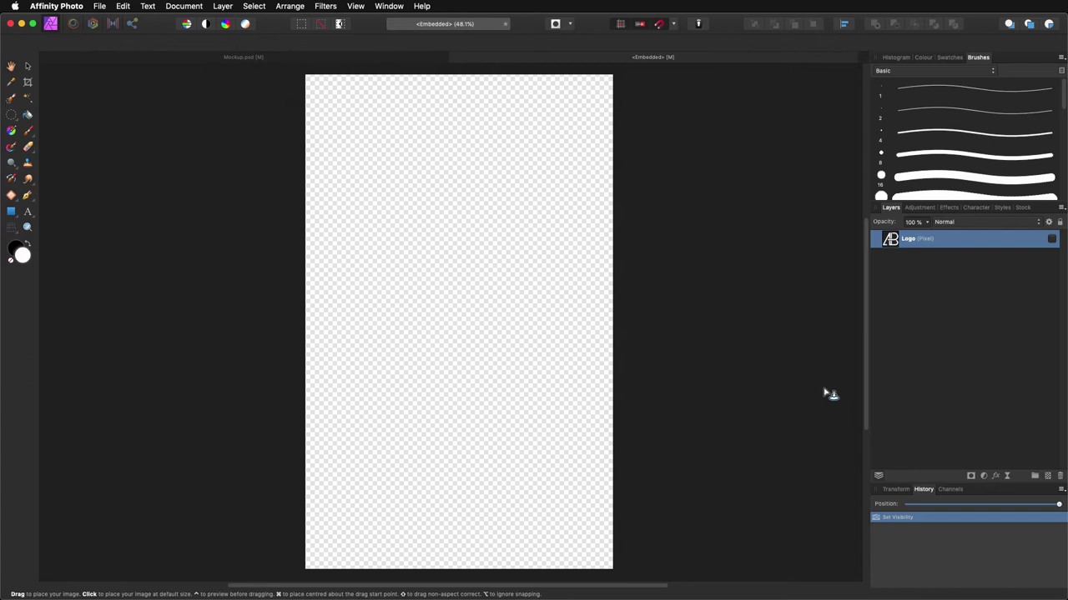
left_click(465, 287)
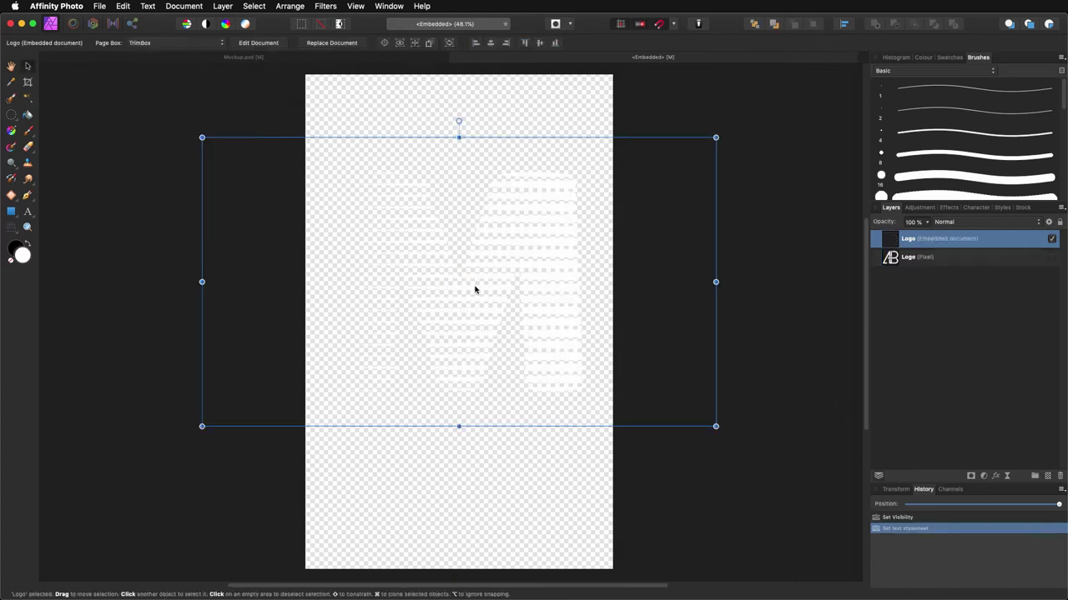
Scale down the placed logo, centre it slightly below the middle of the canvas, and deselect it
left_click_drag(539, 276, 539, 333)
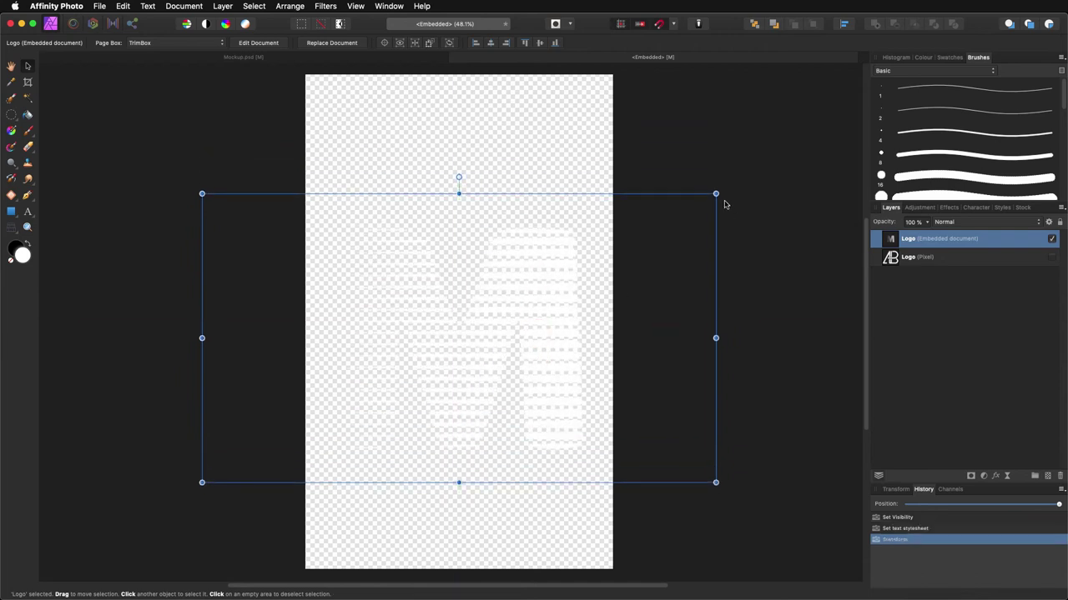
left_click_drag(714, 197, 628, 252)
left_click_drag(508, 319, 543, 298)
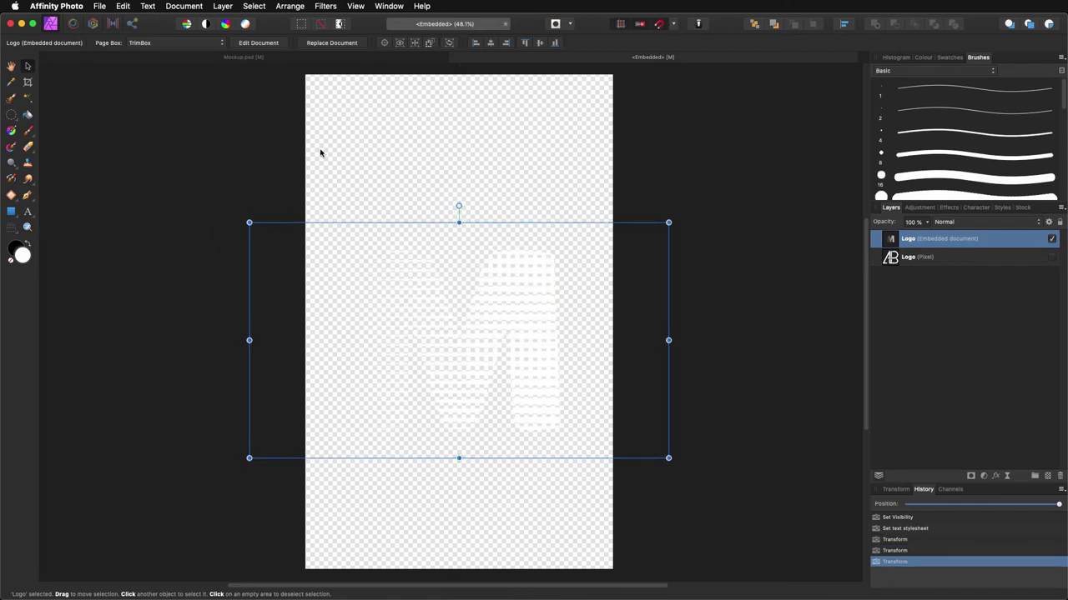
left_click(229, 164)
Add the artistic text "MOTION" in the empty area above the logo
left_click(27, 211)
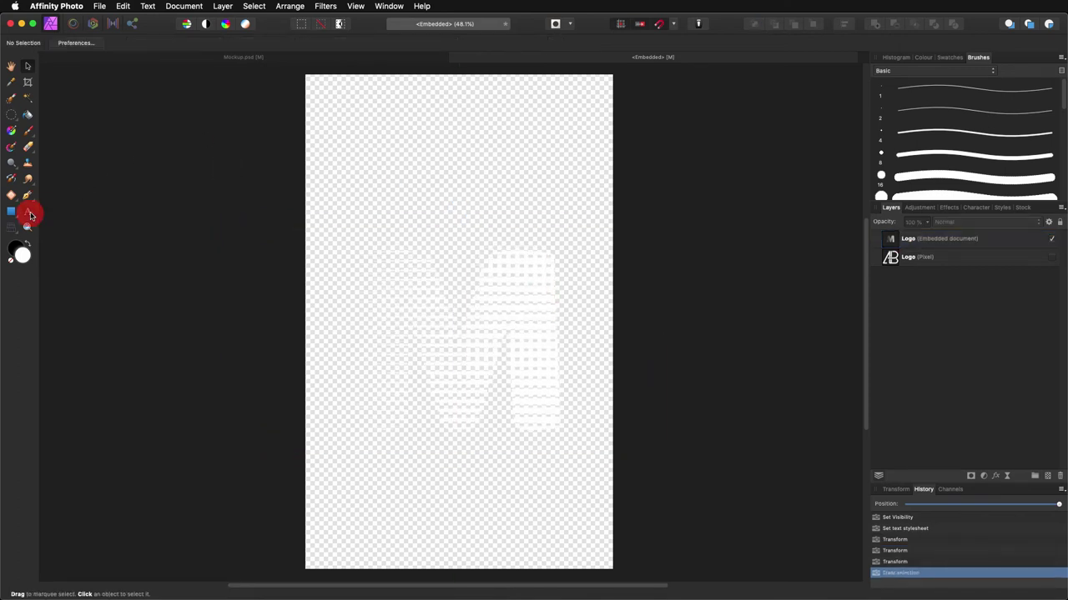
left_click_drag(367, 124, 400, 171)
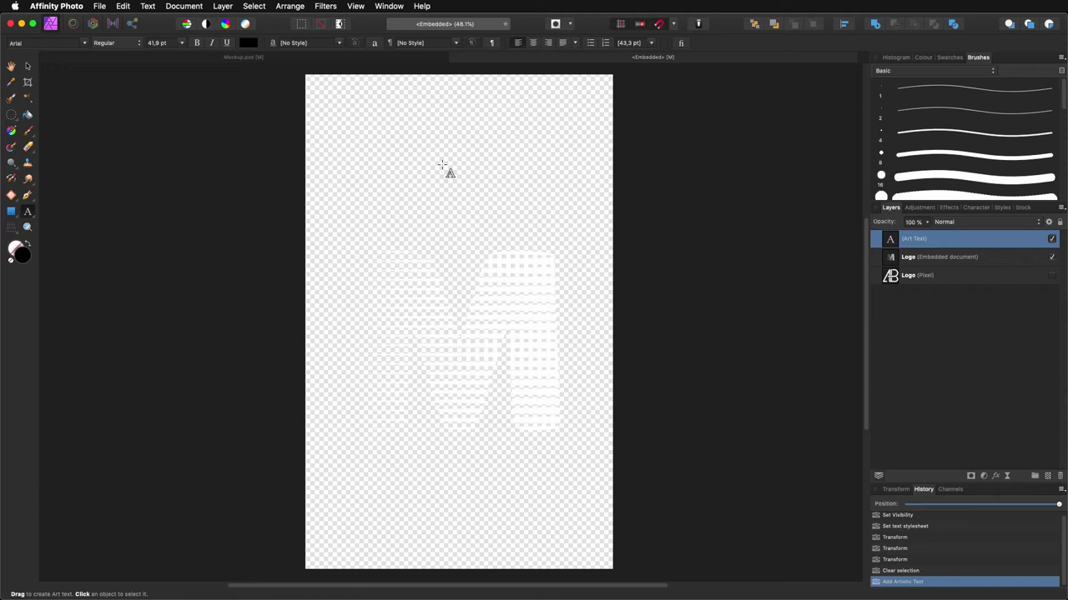
key("shift")
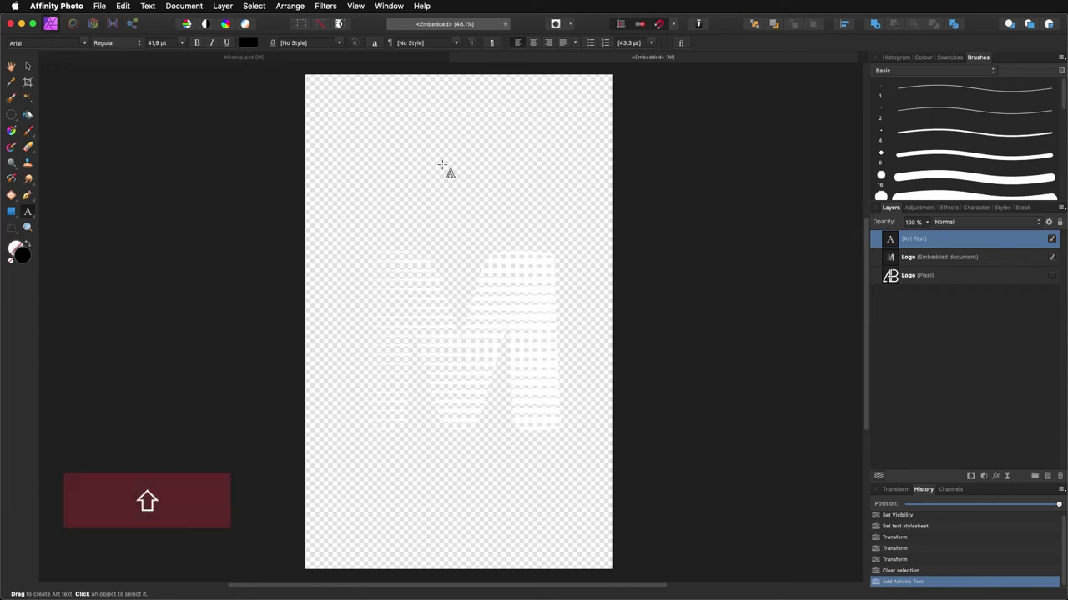
type("MOT")
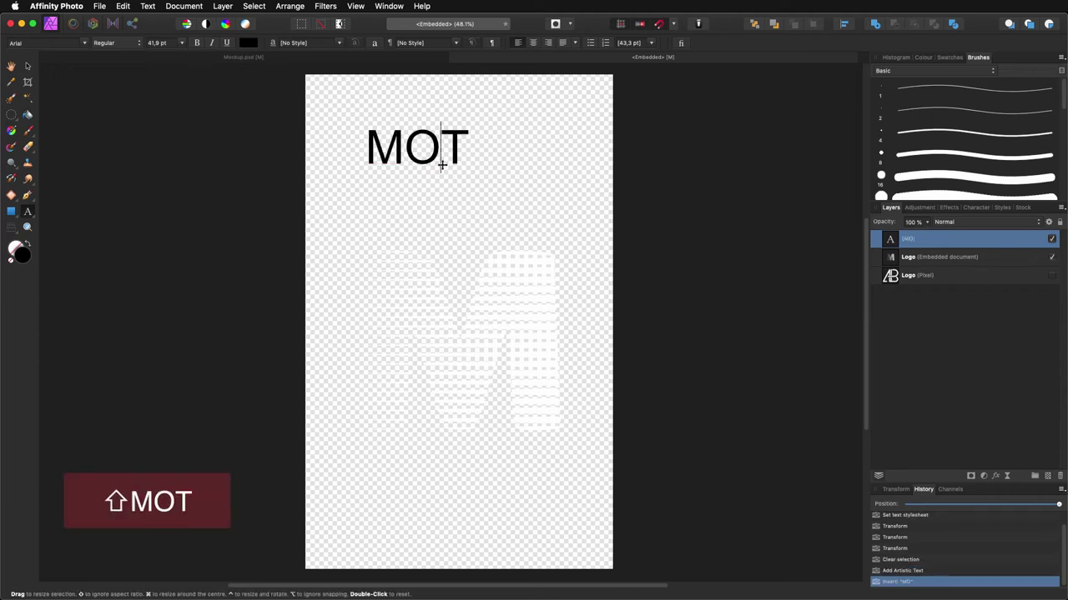
type("ION")
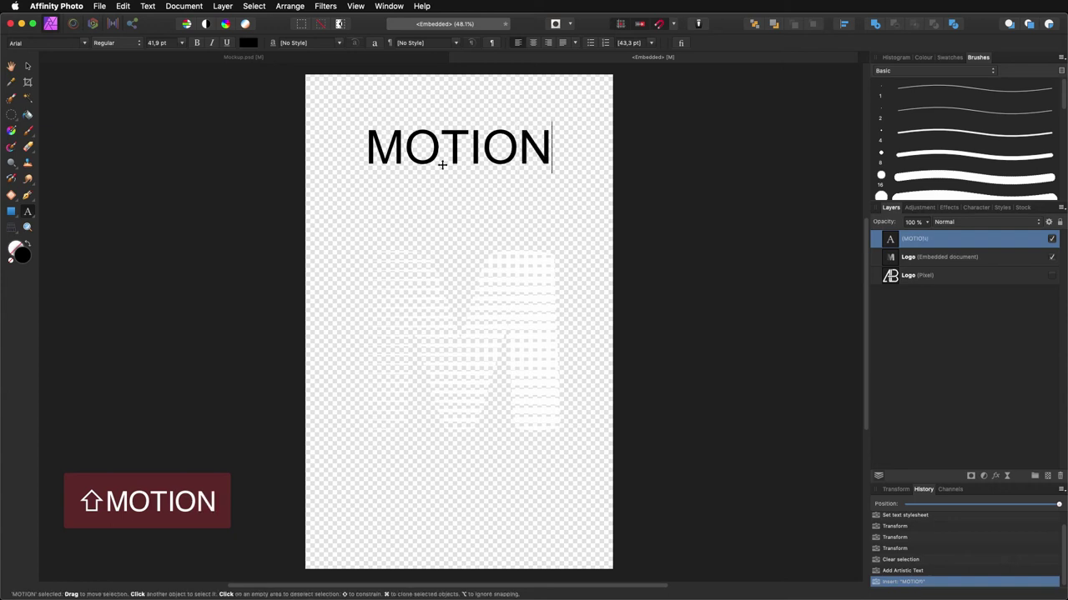
key("Escape")
Preview several fonts on the MOTION text and set it to Chalkduster
left_click(26, 67)
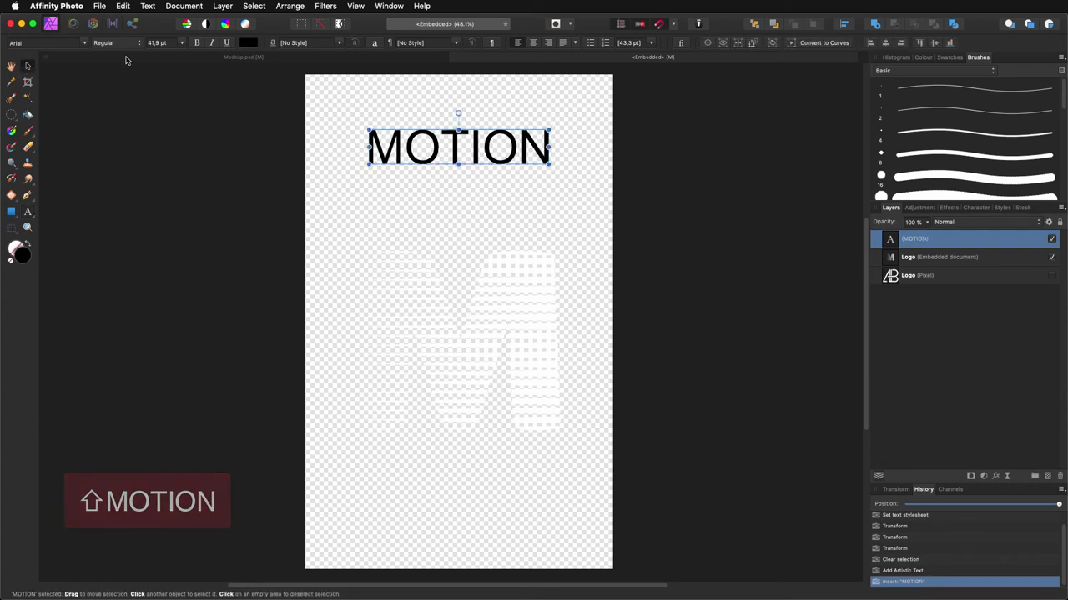
left_click(84, 43)
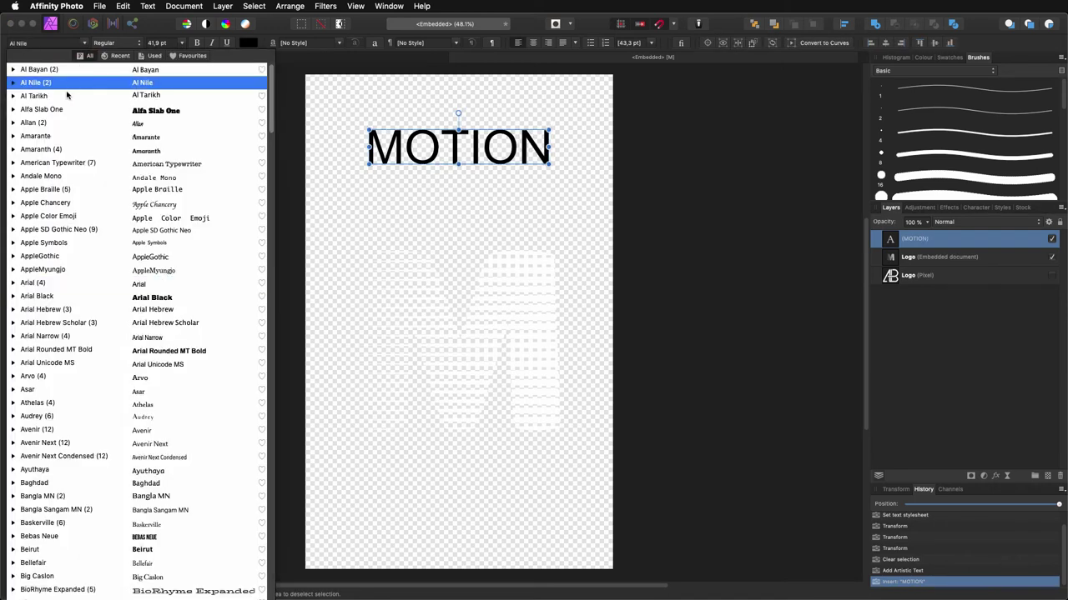
scroll(75, 141, "down", 5)
scroll(75, 167, "down", 8)
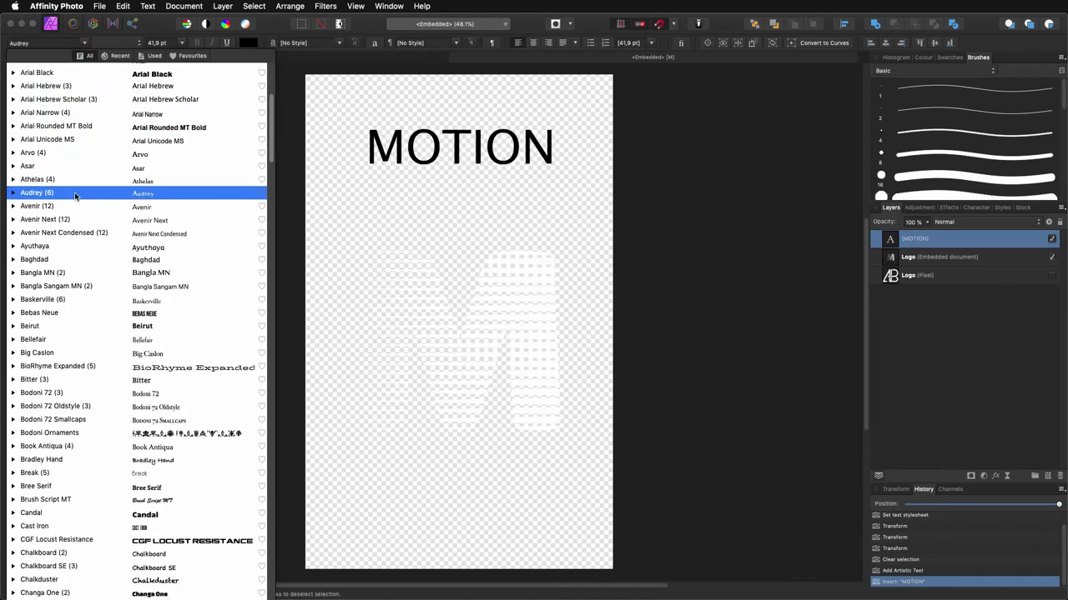
scroll(79, 190, "down", 4)
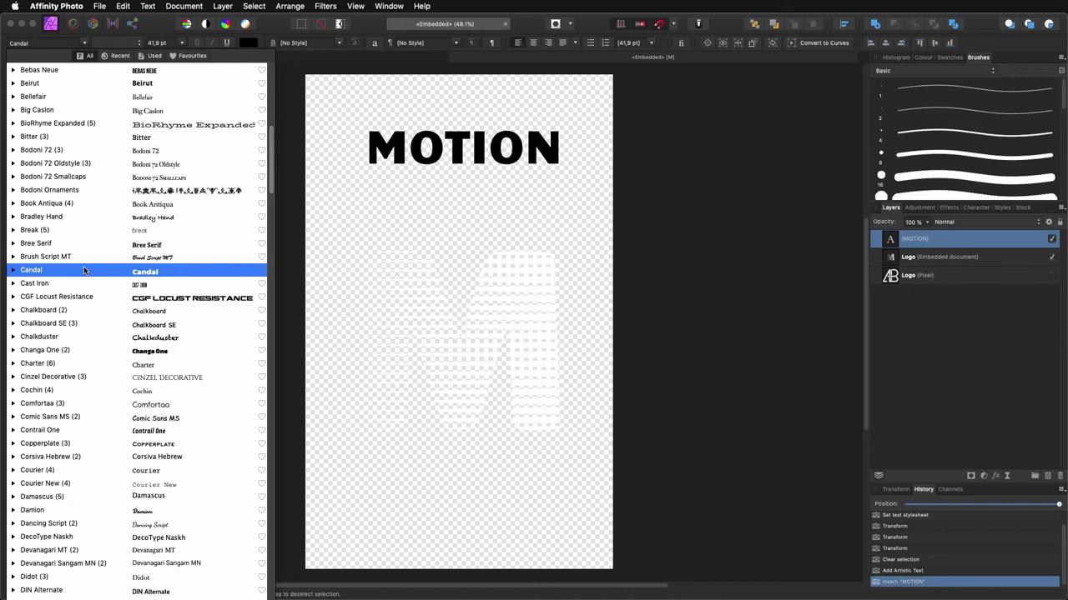
scroll(83, 275, "down", 2)
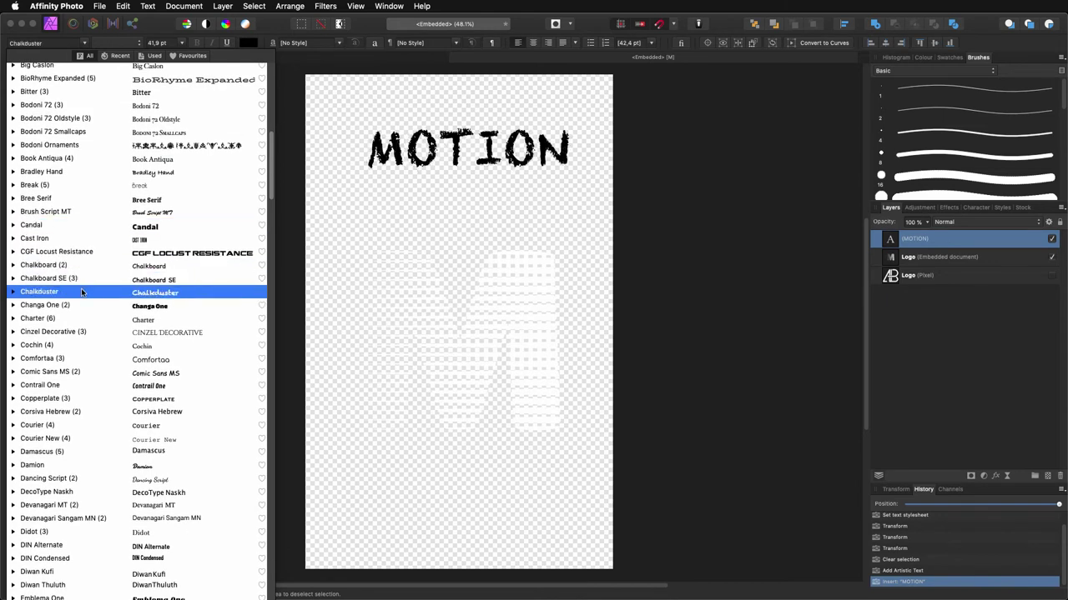
left_click(82, 292)
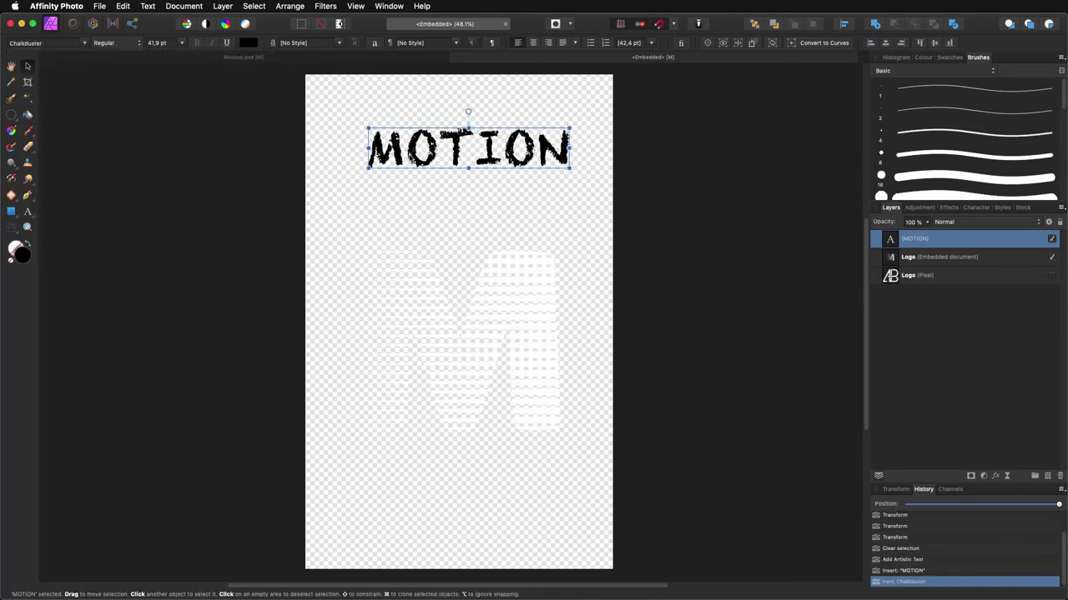
Enlarge the MOTION text to about 53.5 pt centred just above the logo, and set its fill to white
left_click_drag(365, 168, 311, 204)
left_click_drag(415, 153, 442, 206)
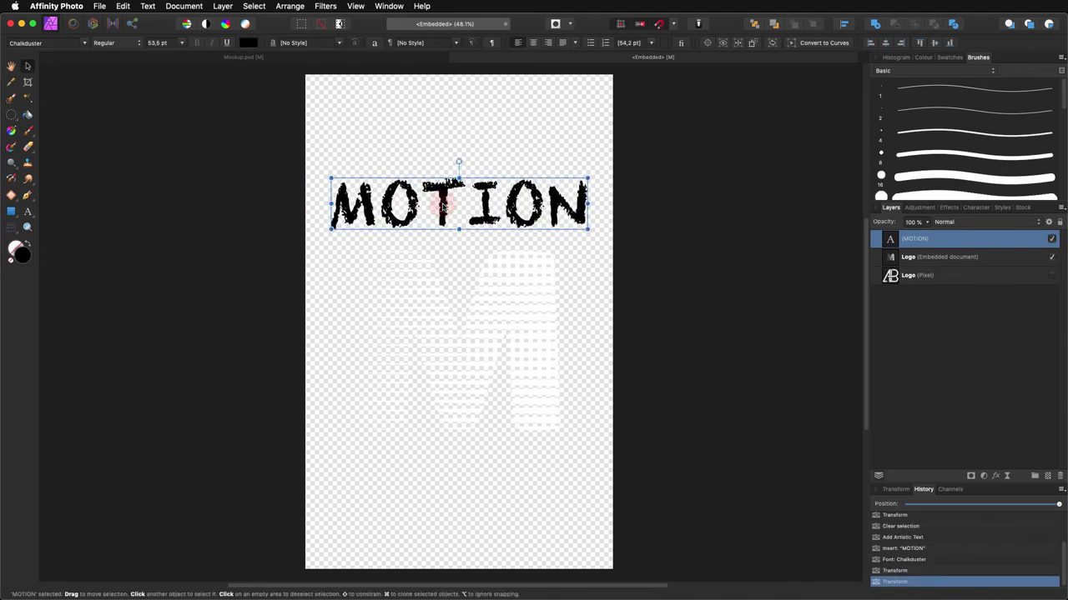
left_click(248, 42)
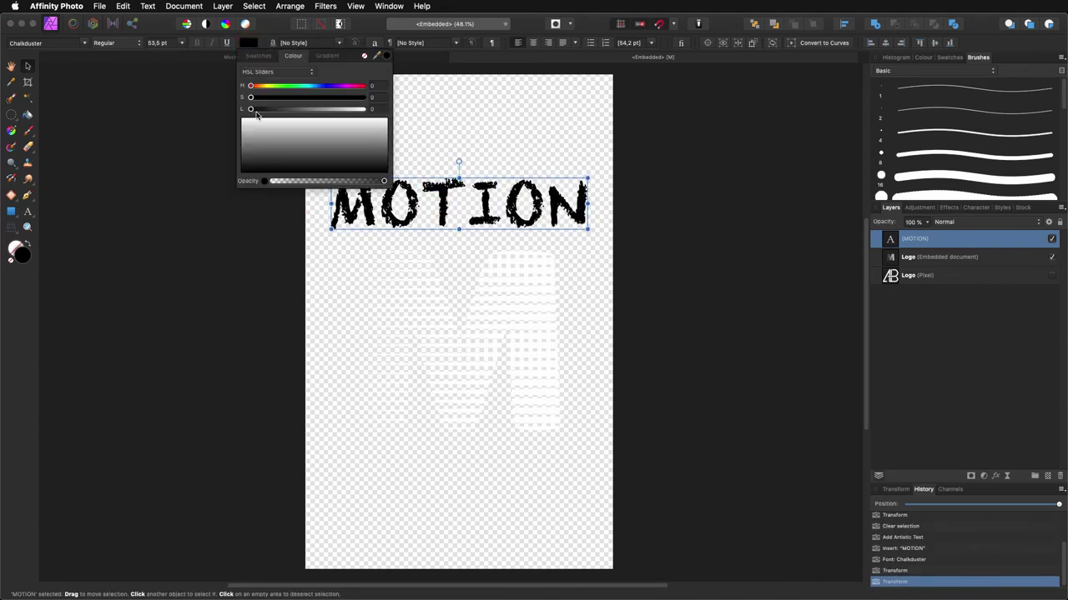
left_click_drag(250, 110, 389, 105)
left_click(489, 121)
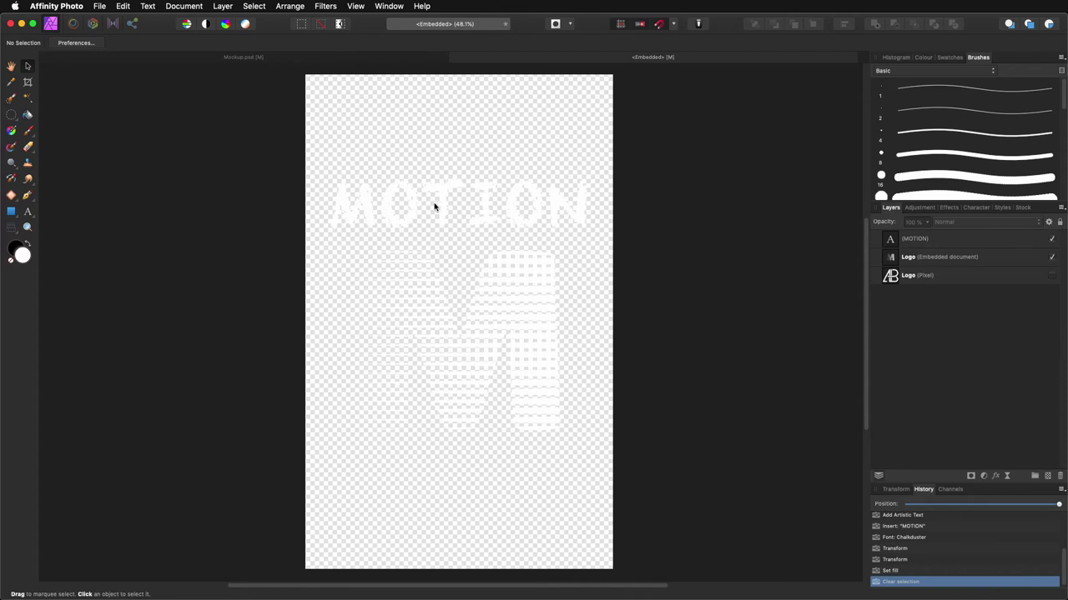
left_click_drag(411, 213, 439, 205)
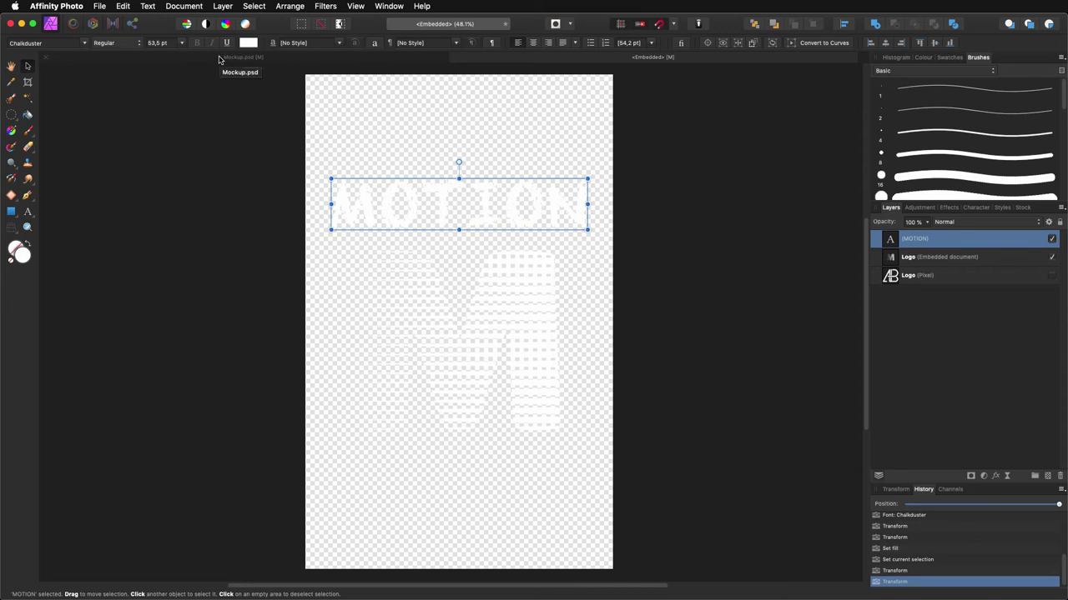
Return to the Mockup.psd document and examine the MOTION text and logo on the shirt up close
left_click(219, 59)
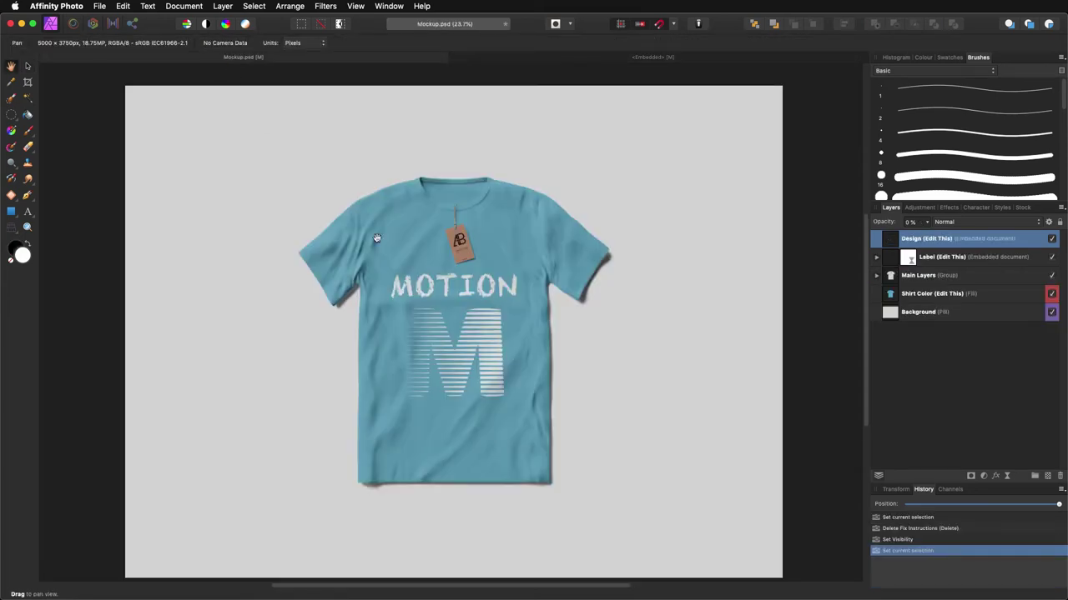
scroll(457, 301, "up", 5)
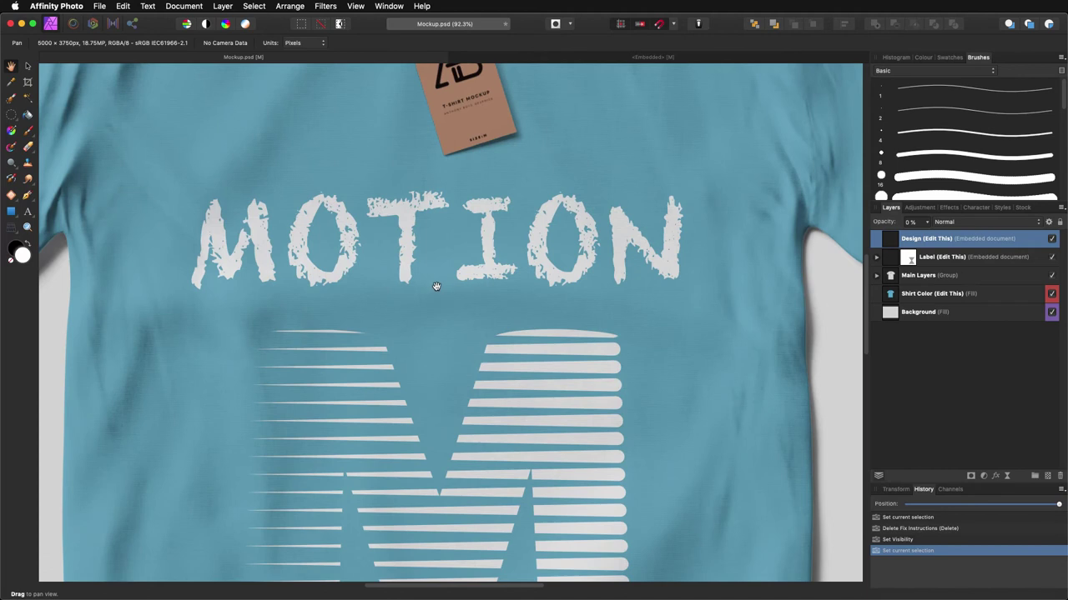
scroll(434, 281, "down", 3)
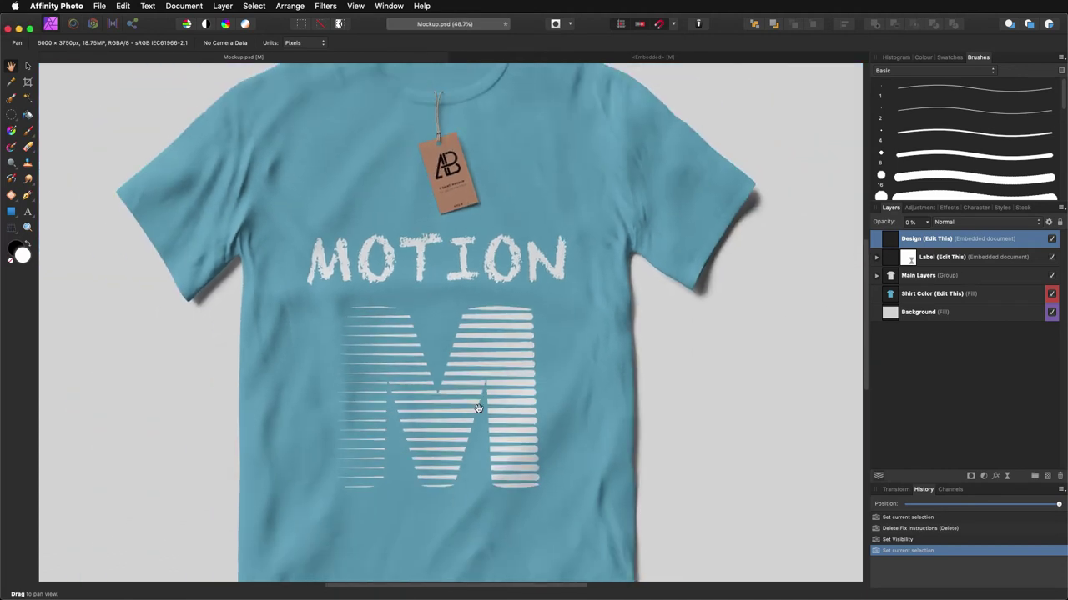
scroll(498, 425, "up", 2)
scroll(471, 403, "down", 2)
scroll(470, 404, "down", 1)
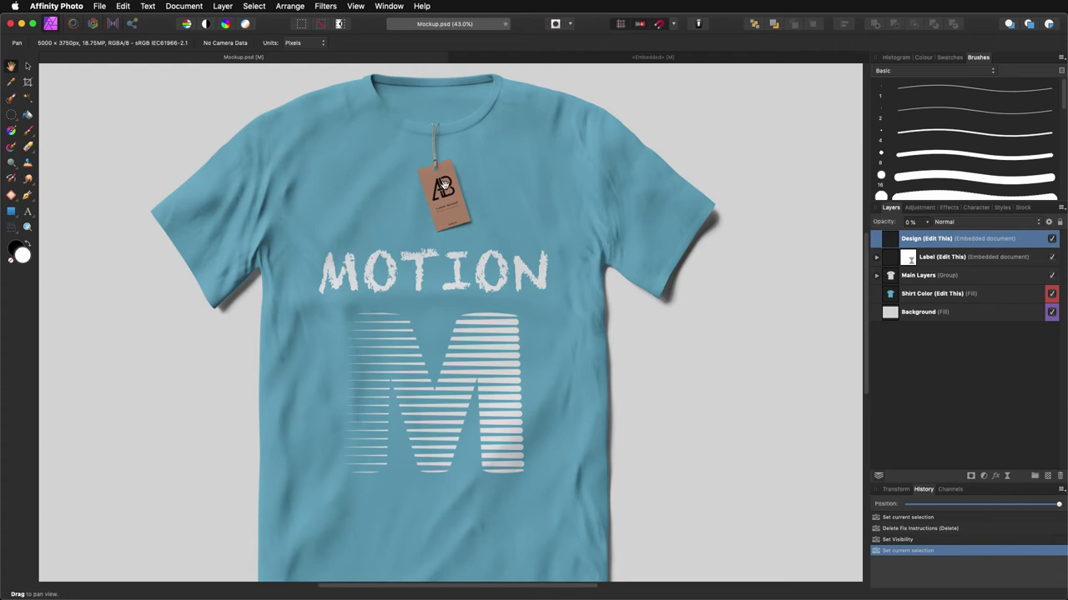
Open the Label (Edit This) embedded document for editing and hide its Label layer
left_click(876, 259)
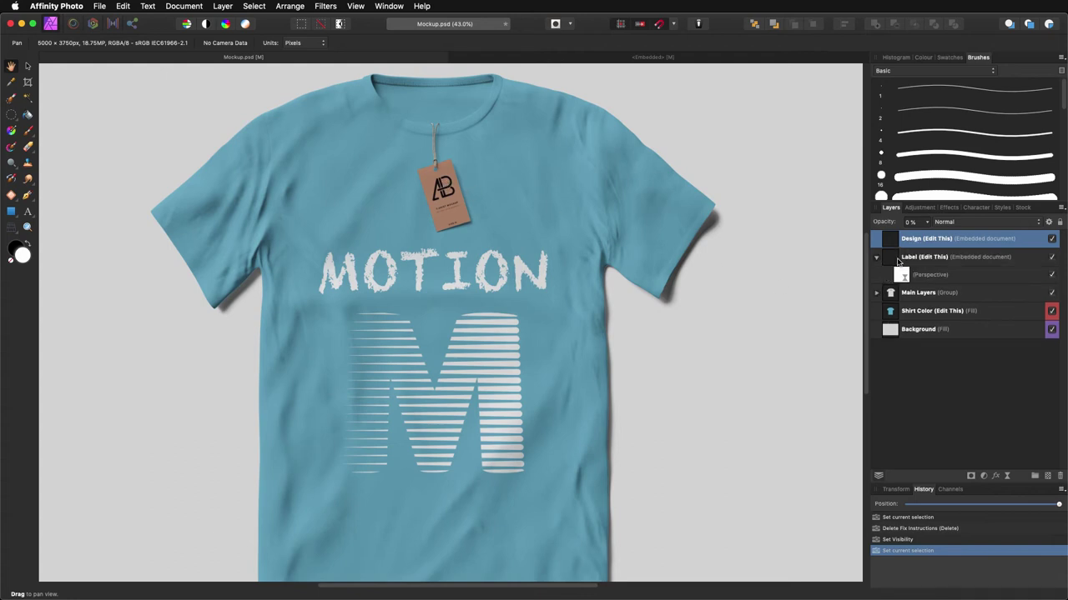
double_click(893, 261)
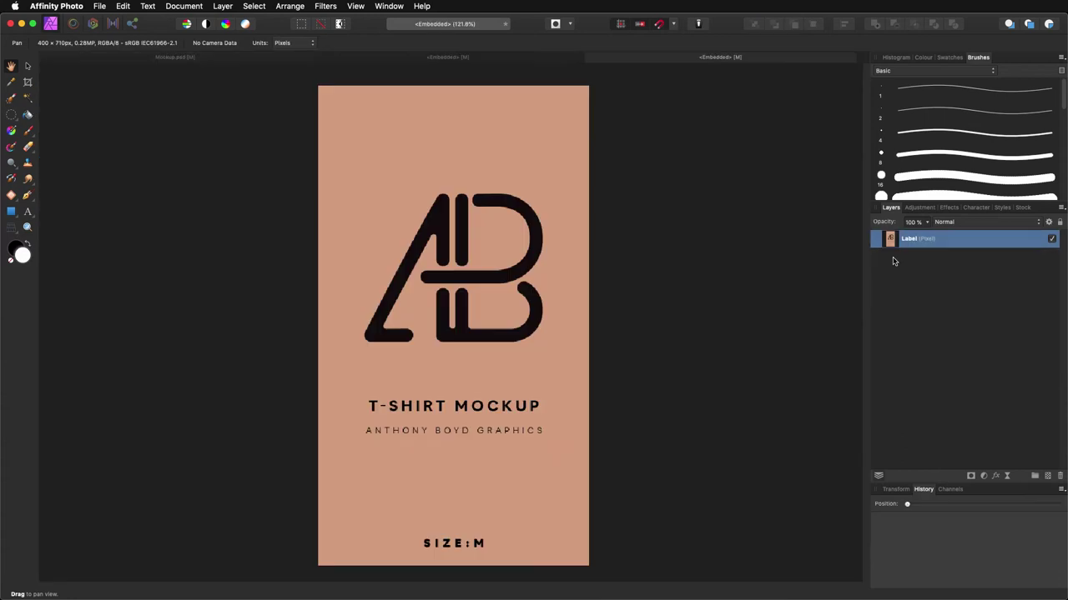
left_click(1052, 240)
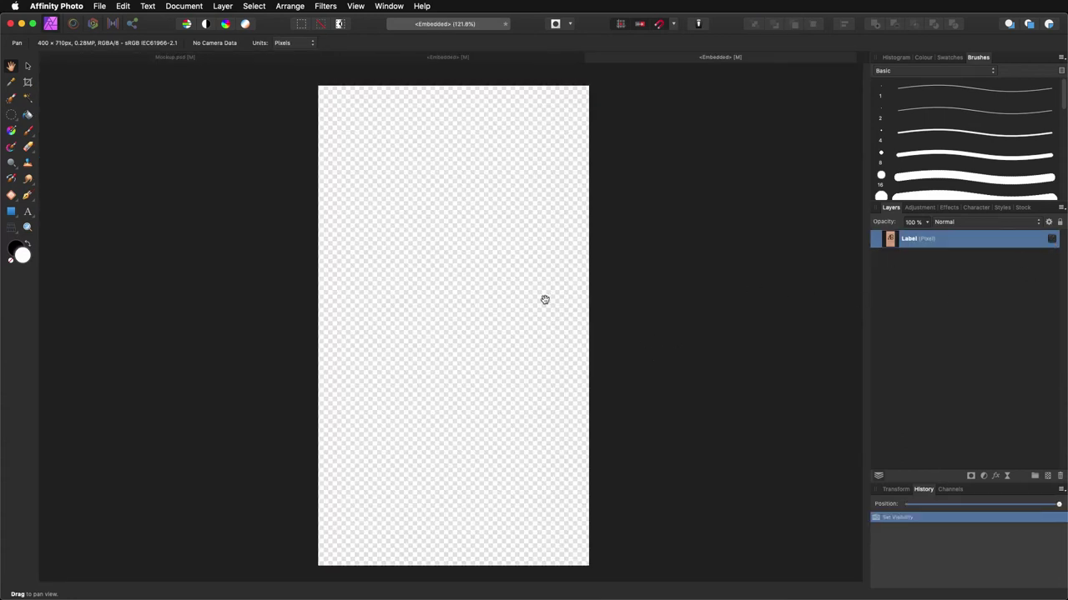
Draw a rectangle slightly larger than the label canvas so that it covers the whole label
left_click(10, 211)
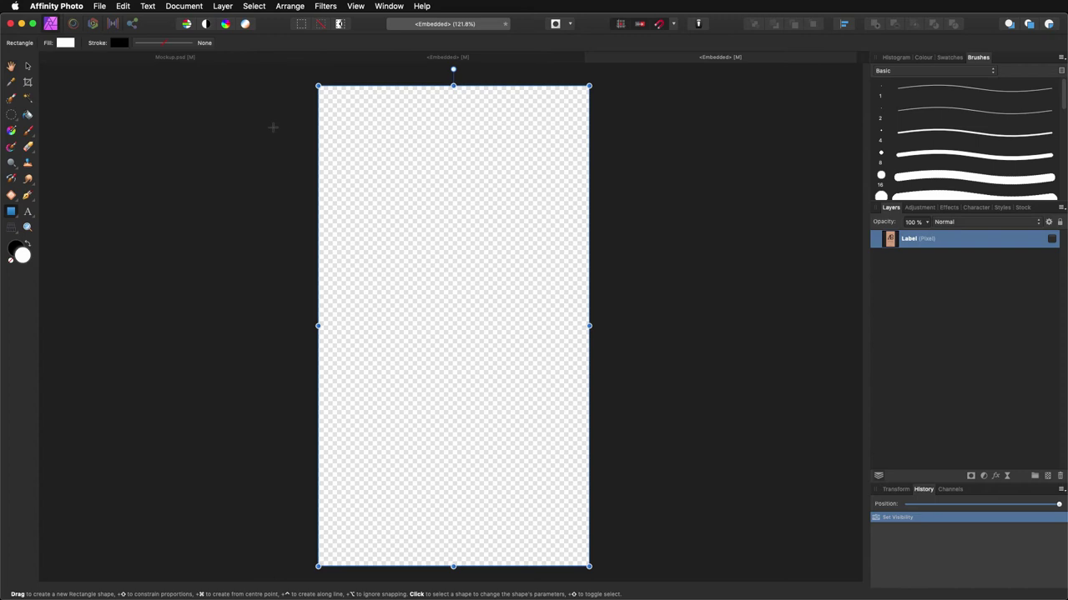
left_click_drag(315, 78, 593, 567)
left_click(61, 46)
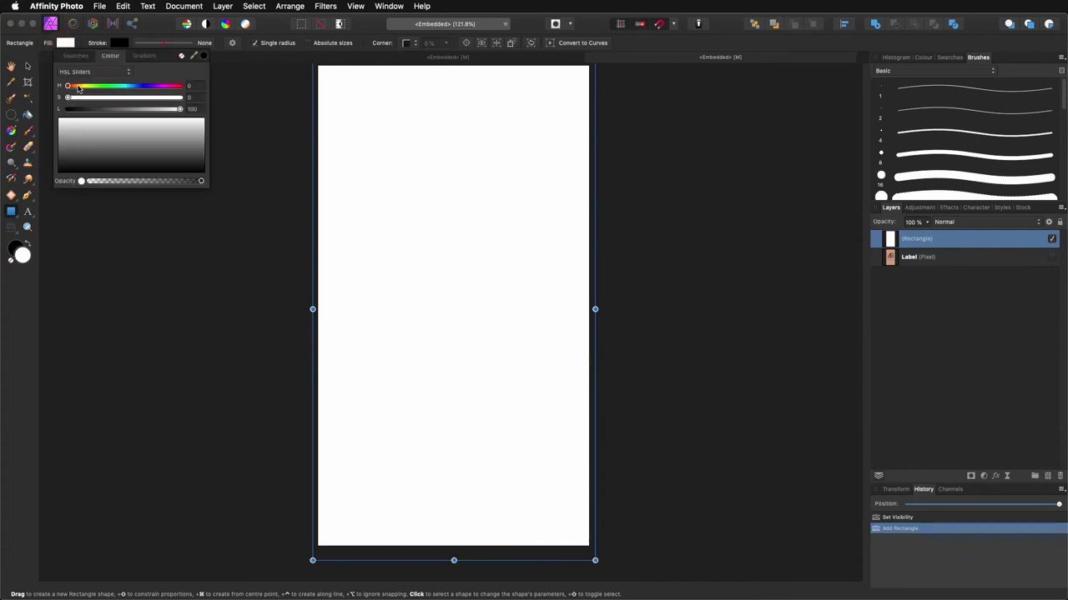
Fill the rectangle with the salmon background colour sampled from the original Label layer, keeping the rectangle shown and the Label layer hidden
left_click(1051, 257)
left_click(1052, 239)
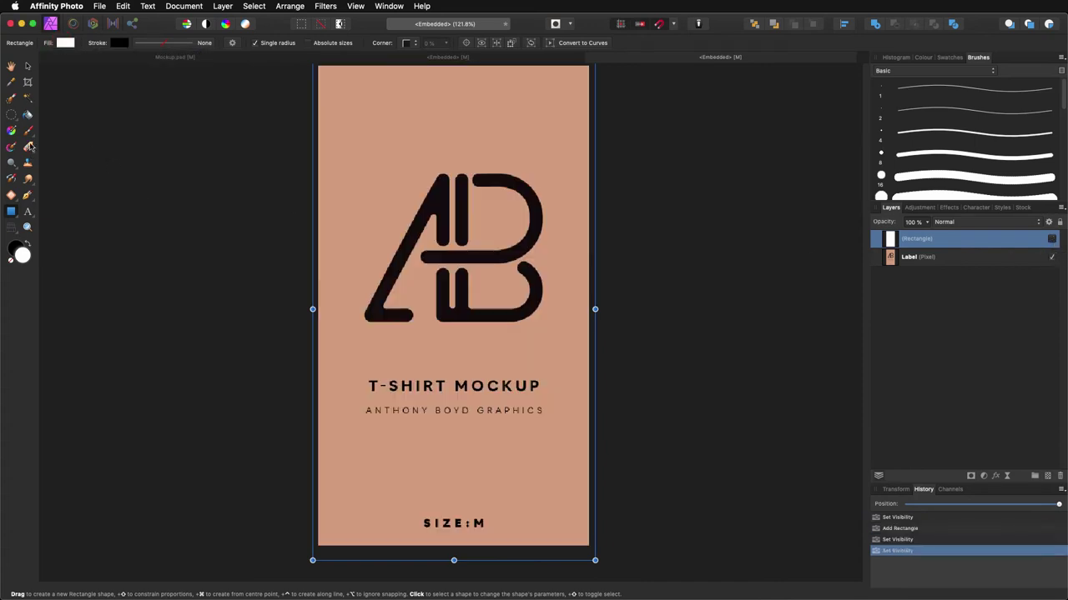
left_click(12, 83)
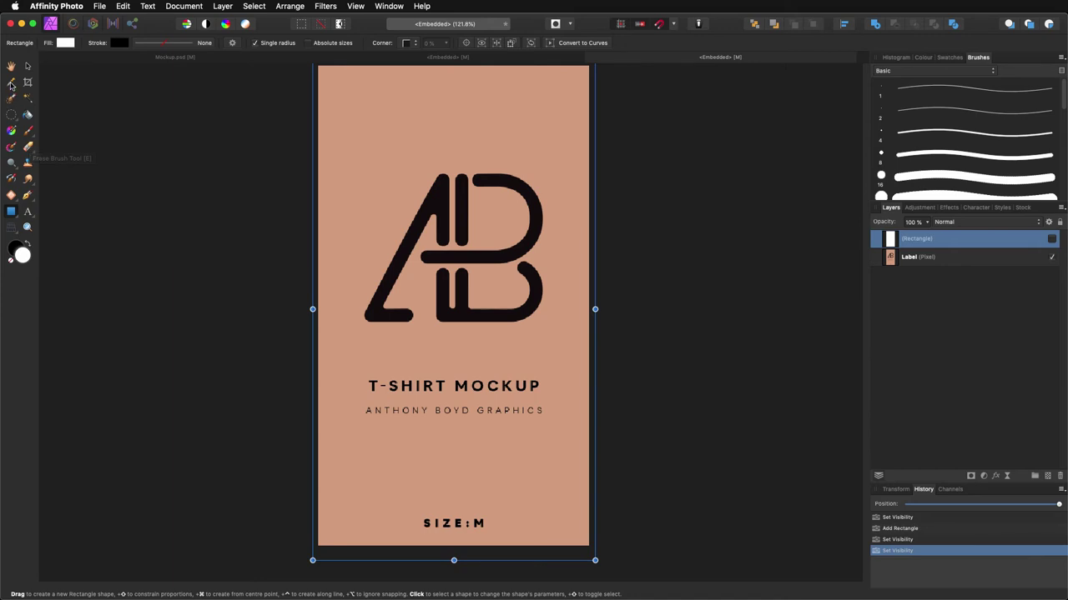
left_click(427, 129)
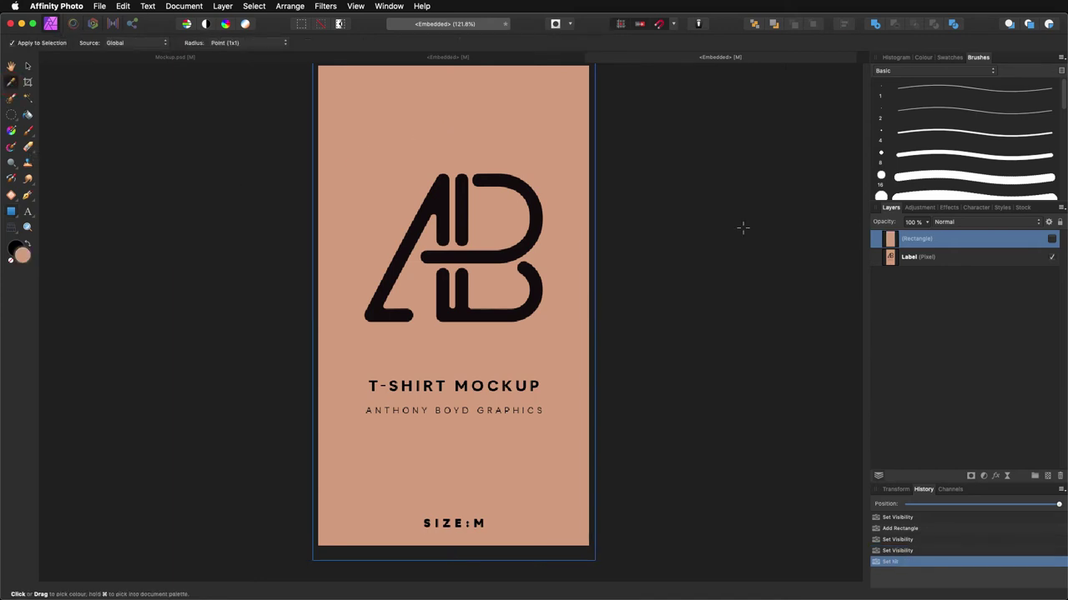
left_click(1051, 239)
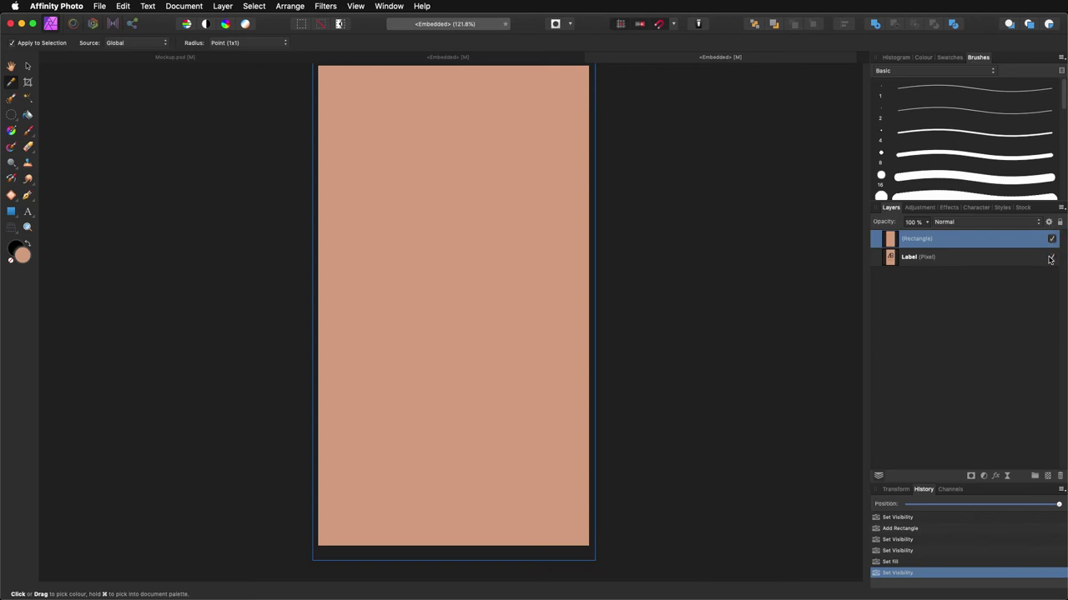
left_click(1051, 256)
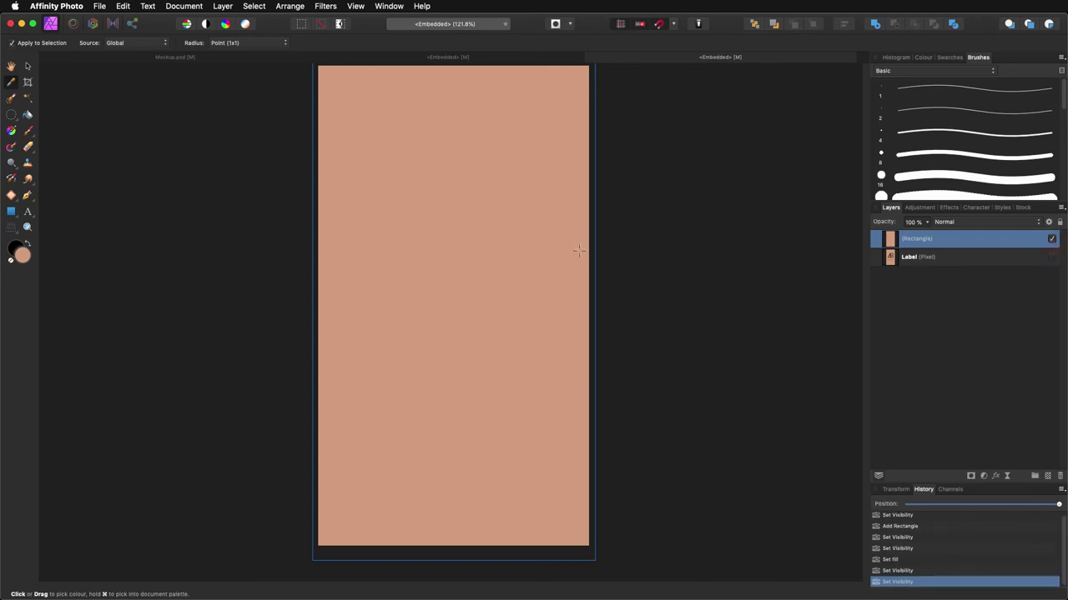
Add black artistic text reading "My Logo" on two lines, about 25.1 pt, over the upper middle of the label
scroll(688, 249, "up", 2)
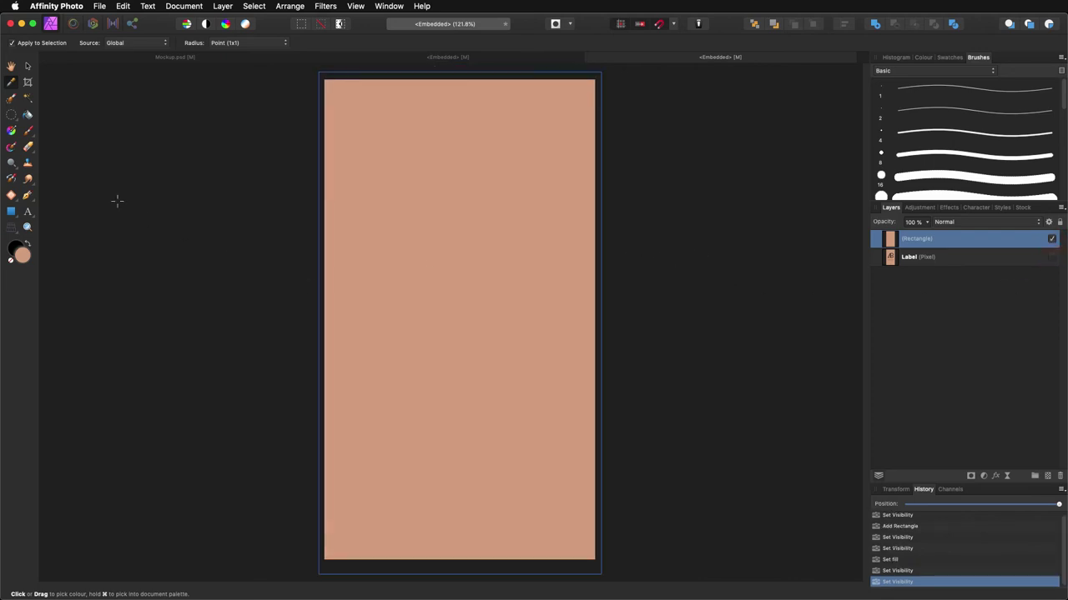
left_click(28, 212)
left_click_drag(377, 234, 417, 288)
type("My")
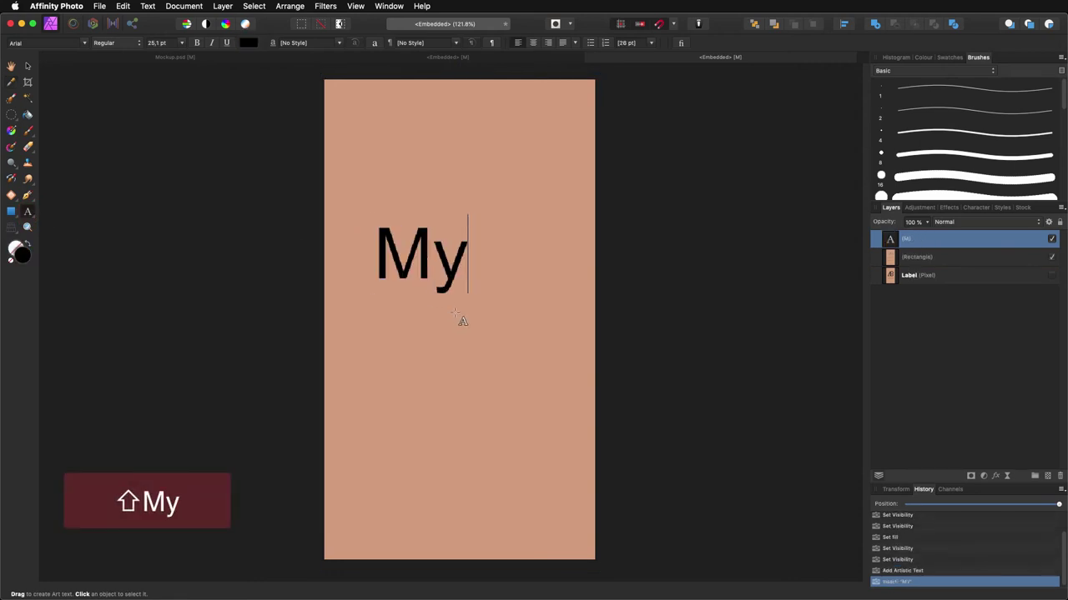
key("Return")
type("Logo")
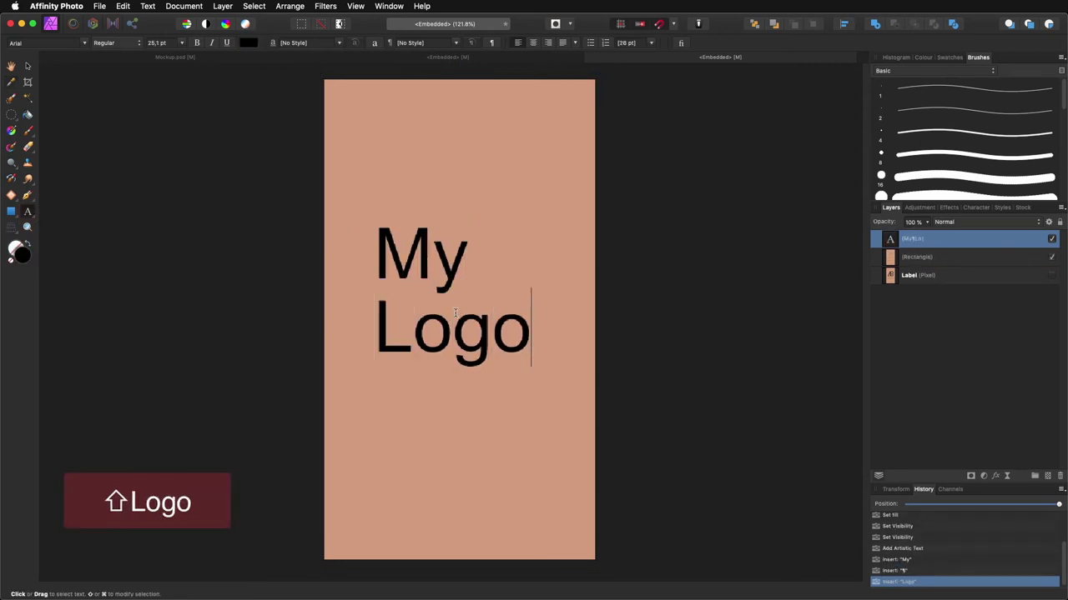
Centre-align the two lines of the My Logo text and move it up, centred horizontally on the label
left_click(27, 66)
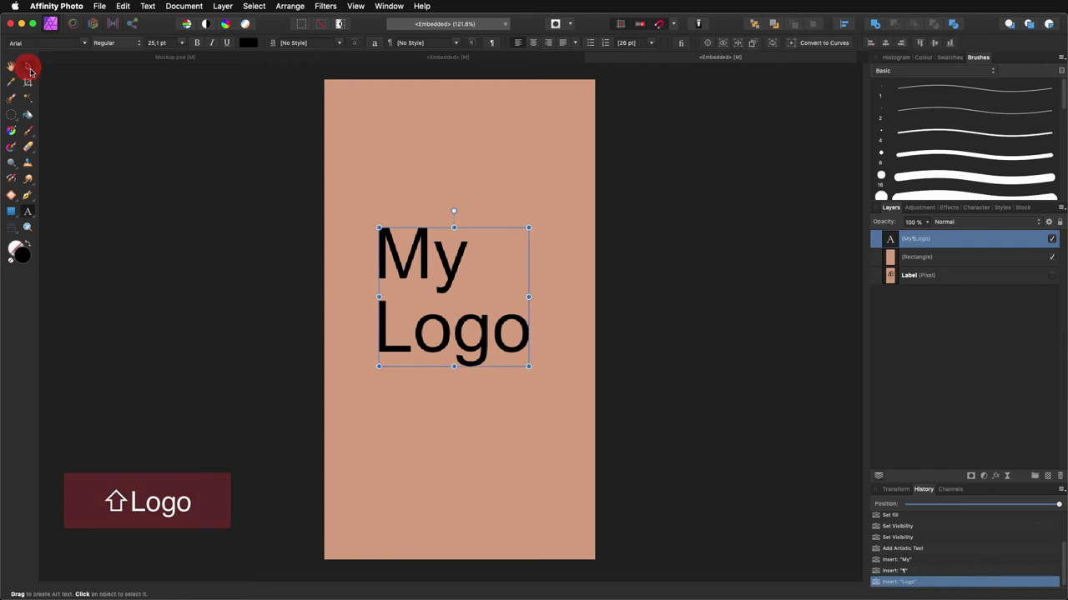
left_click(533, 43)
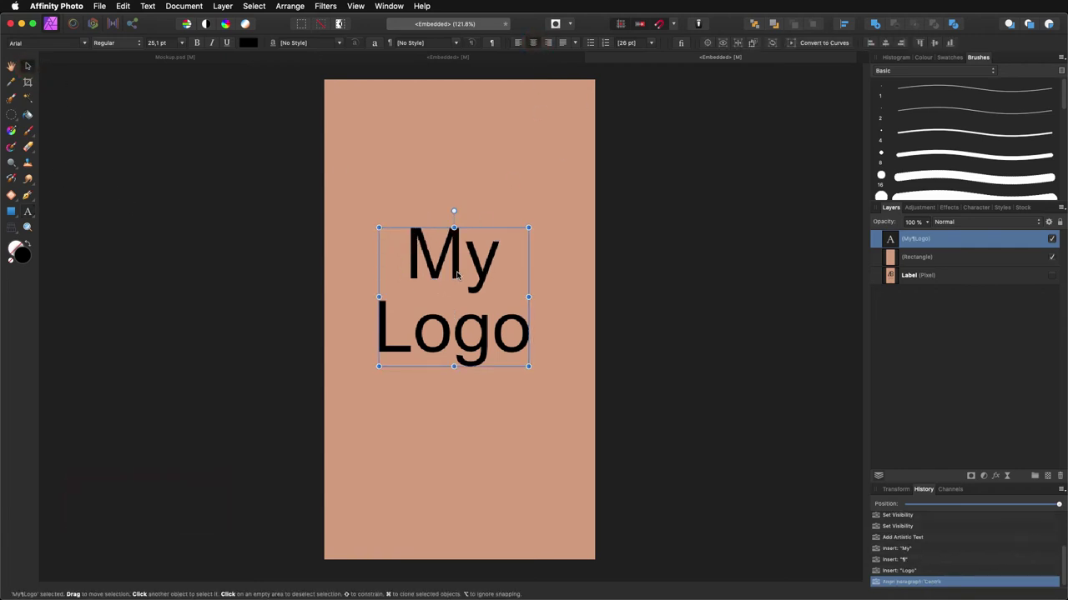
left_click_drag(458, 275, 456, 238)
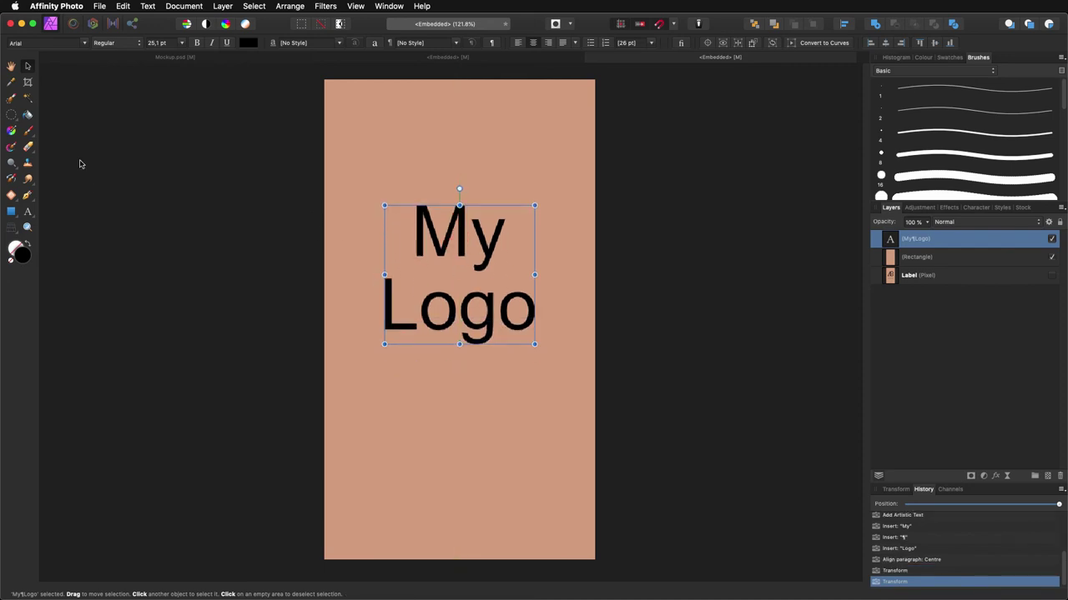
Preview several fonts on the My Logo text and set it to Grand Hotel
left_click(83, 43)
scroll(83, 208, "down", 10)
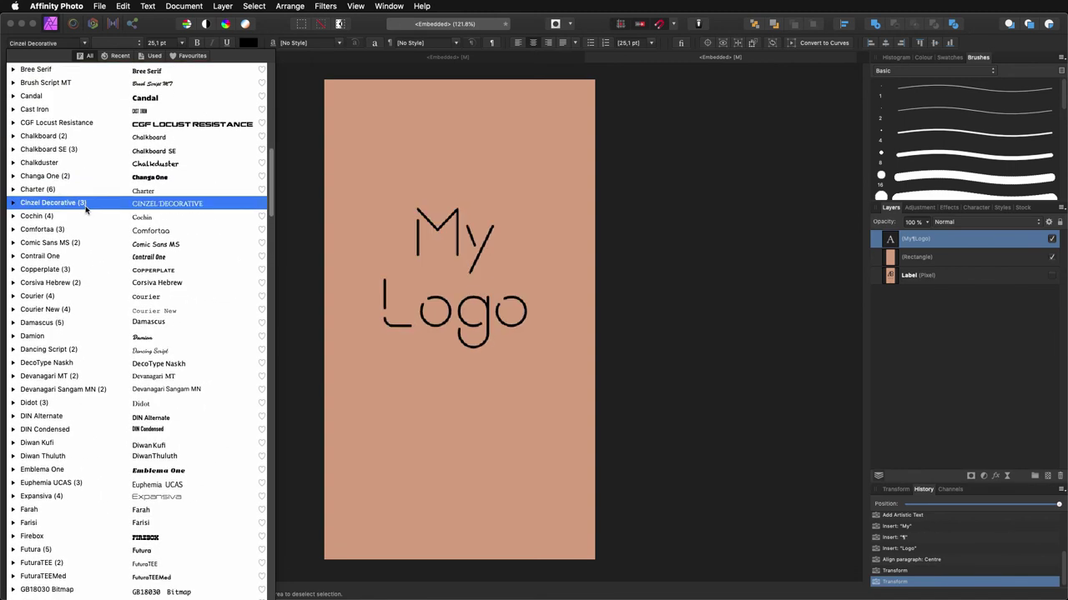
scroll(86, 208, "down", 10)
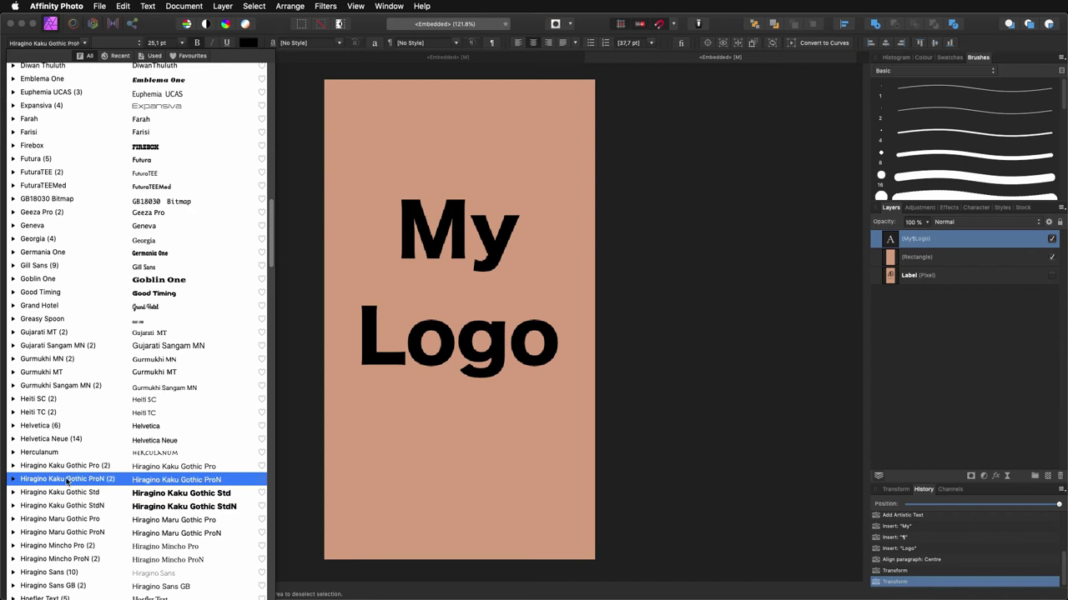
left_click(40, 307)
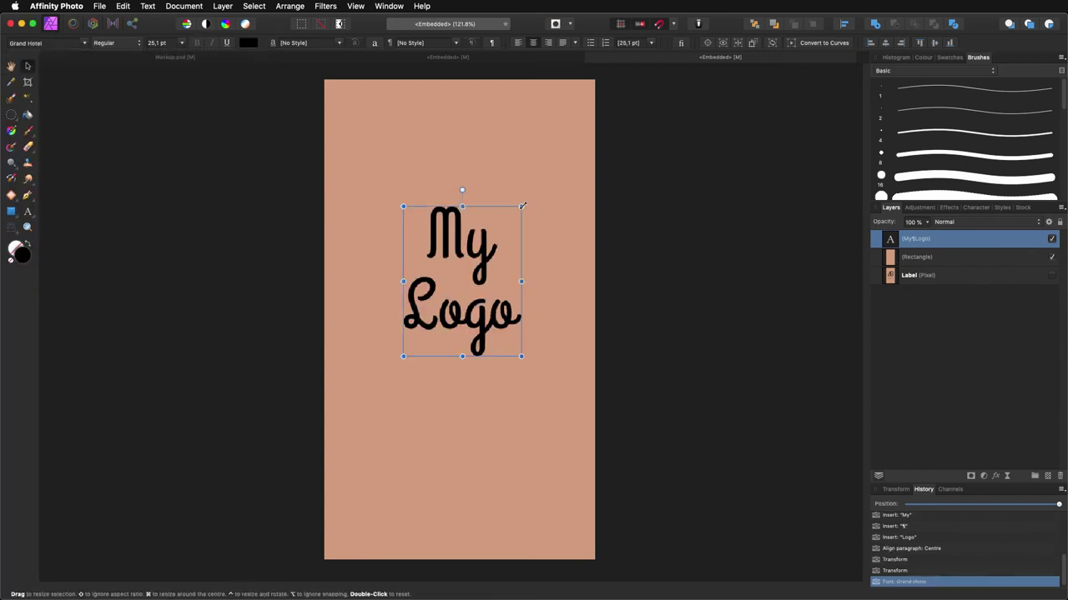
Enlarge the My Logo text to fill most of the label's width, centre it on the label, and deselect it
left_click_drag(523, 202, 669, 124)
left_click_drag(555, 167, 508, 268)
left_click(703, 260)
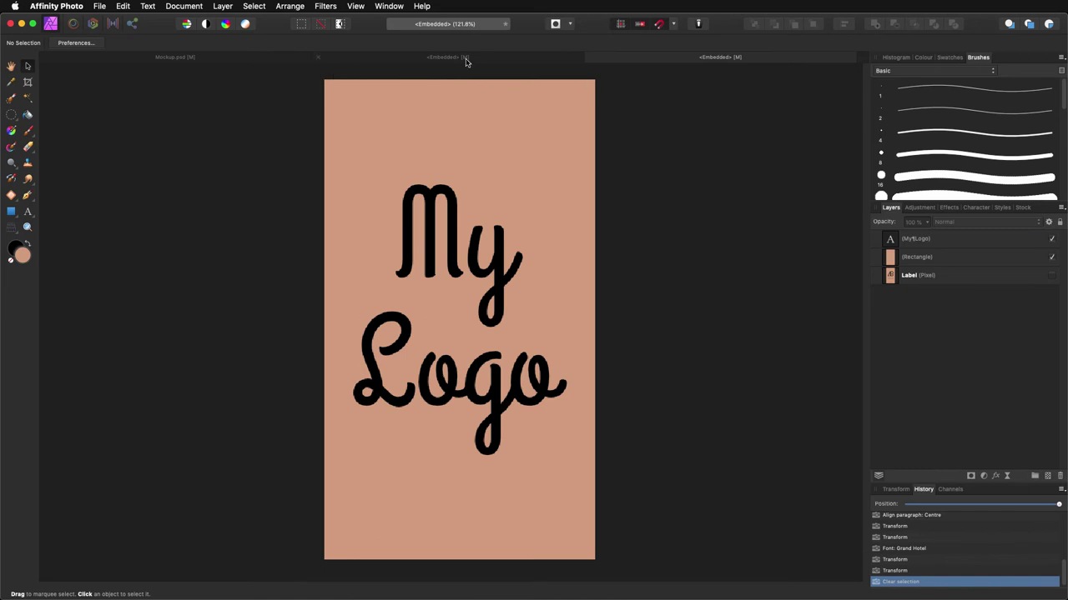
Return to the Mockup.psd document and examine the My Logo hang tag up close and within the whole shirt
left_click(244, 60)
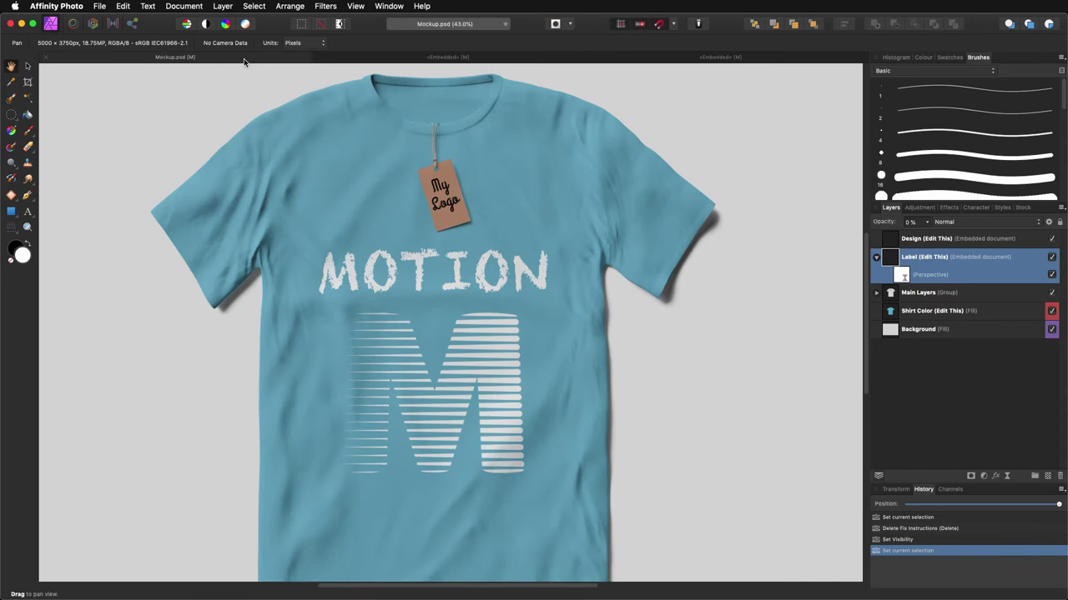
scroll(455, 190, "up", 5)
scroll(449, 188, "up", 4)
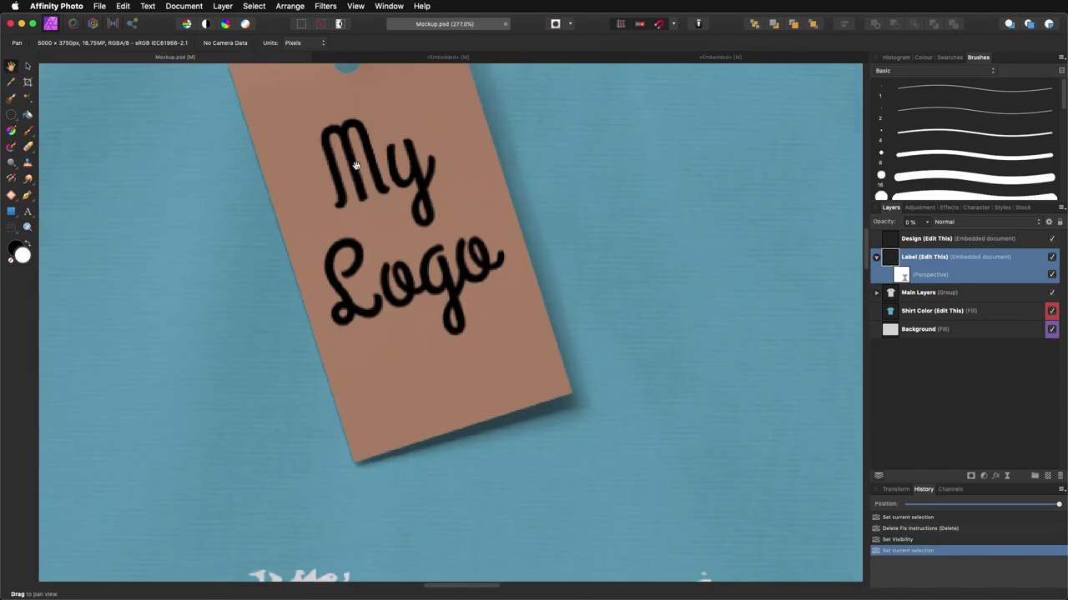
scroll(372, 174, "down", 10)
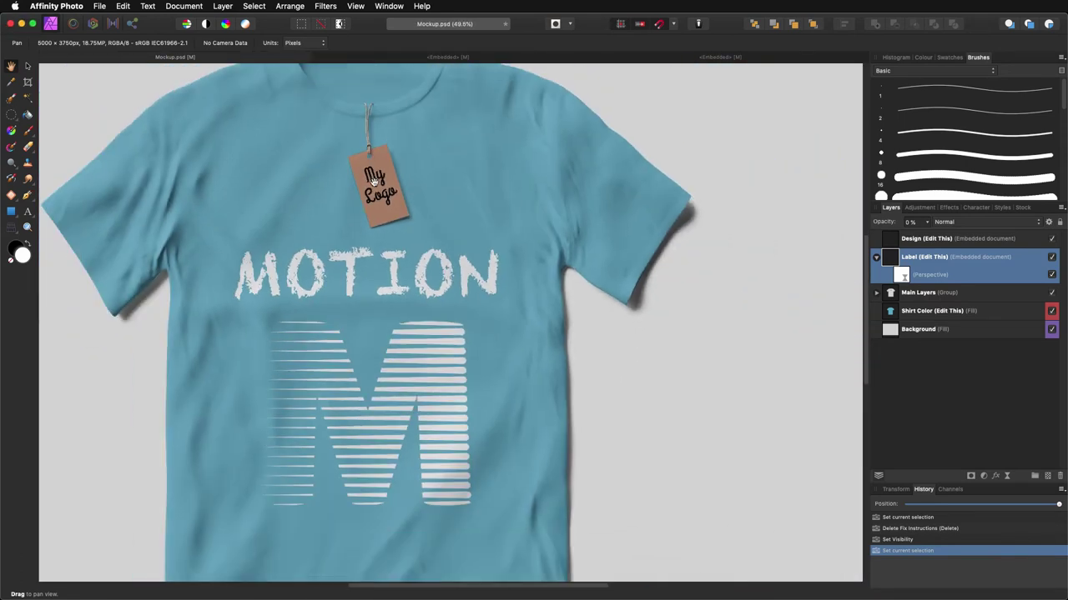
scroll(421, 240, "down", 2)
scroll(421, 239, "down", 3)
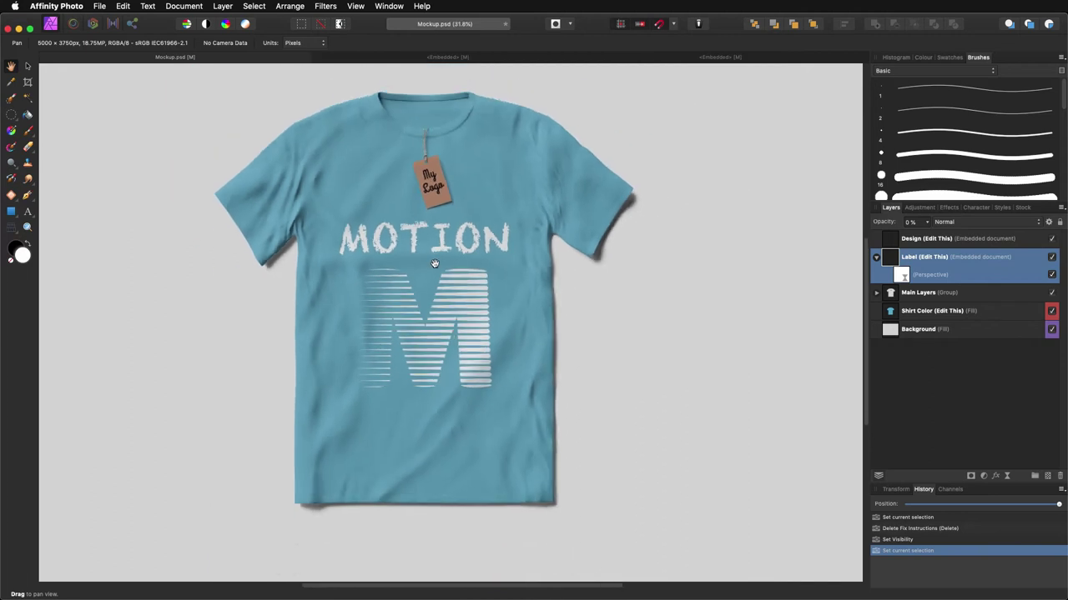
Change the Shirt Color (Edit This) fill to the tan colour CFAA6A
left_click(890, 313)
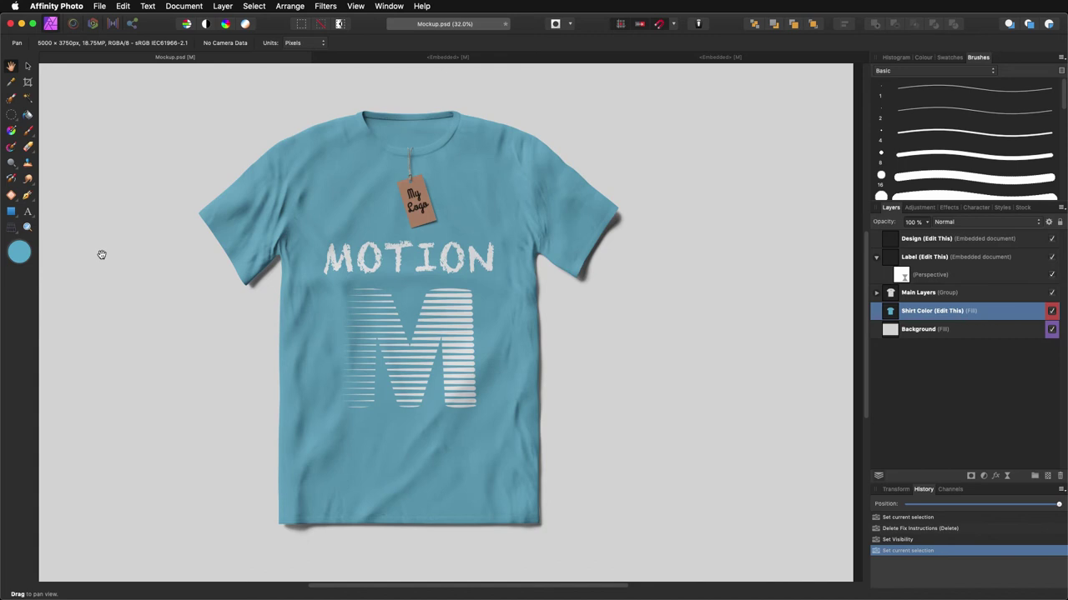
double_click(23, 256)
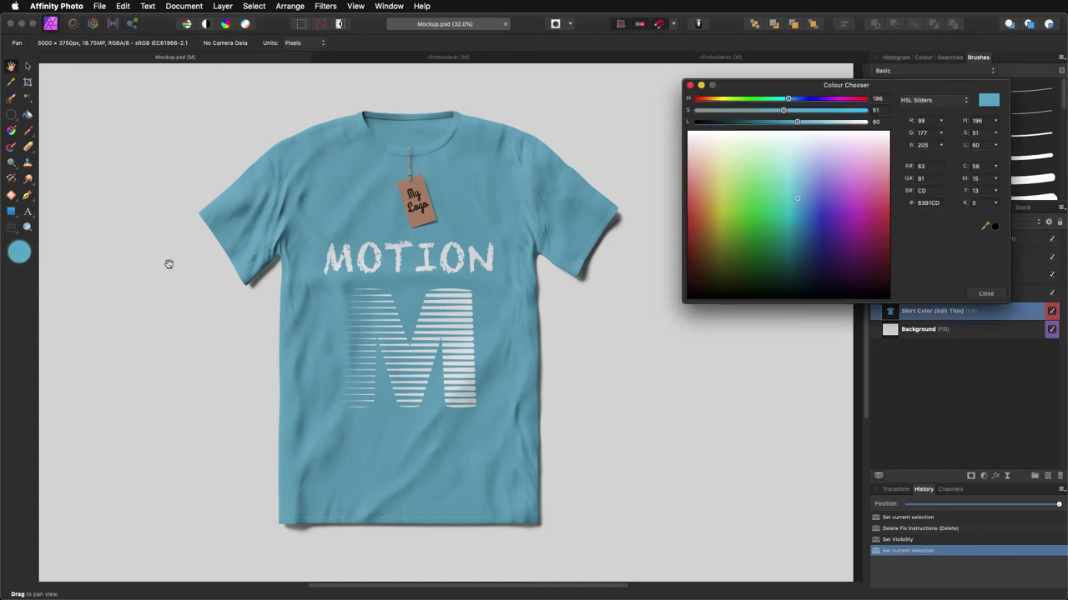
left_click_drag(787, 101, 714, 100)
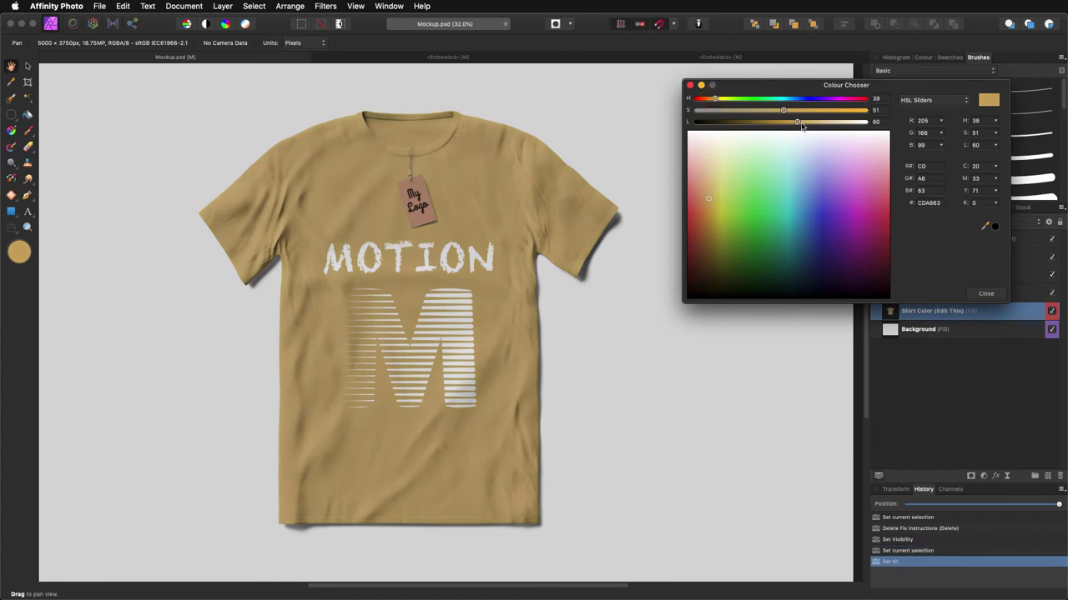
left_click_drag(797, 123, 801, 125)
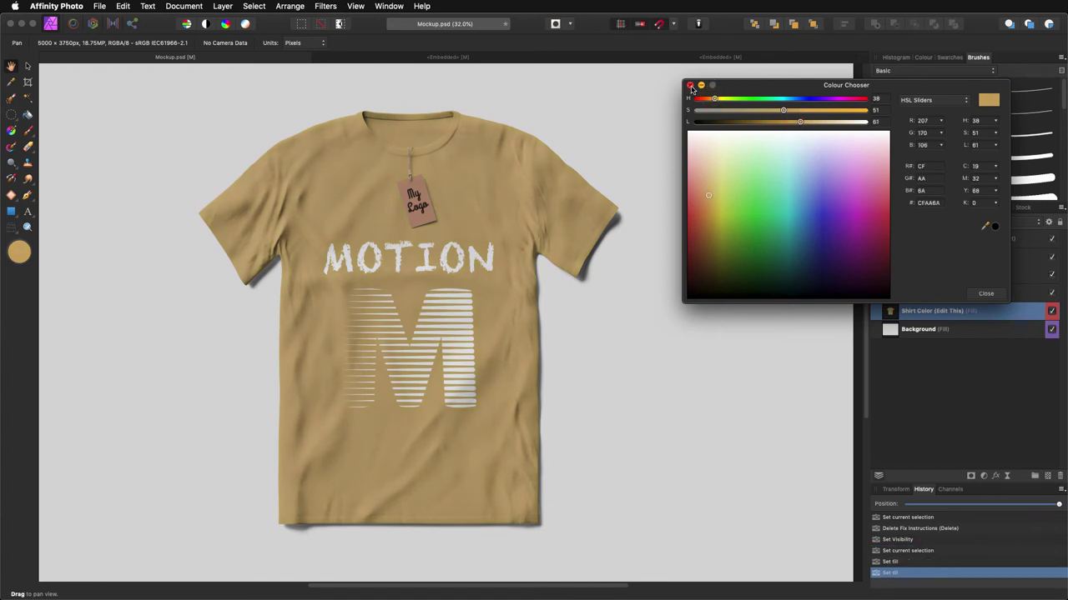
left_click(690, 86)
scroll(703, 242, "down", 3)
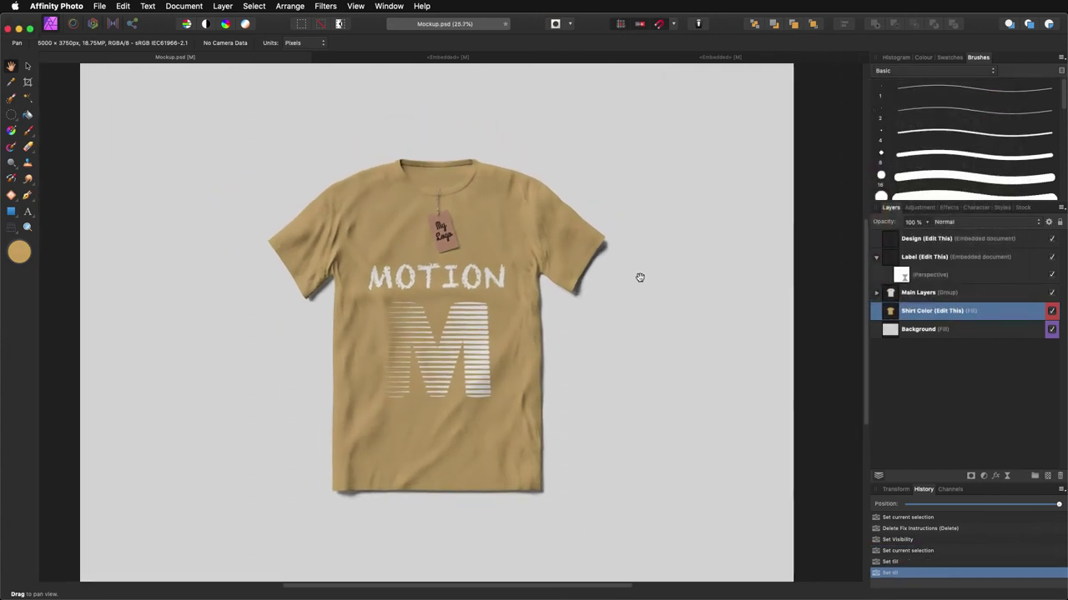
scroll(640, 277, "up", 3)
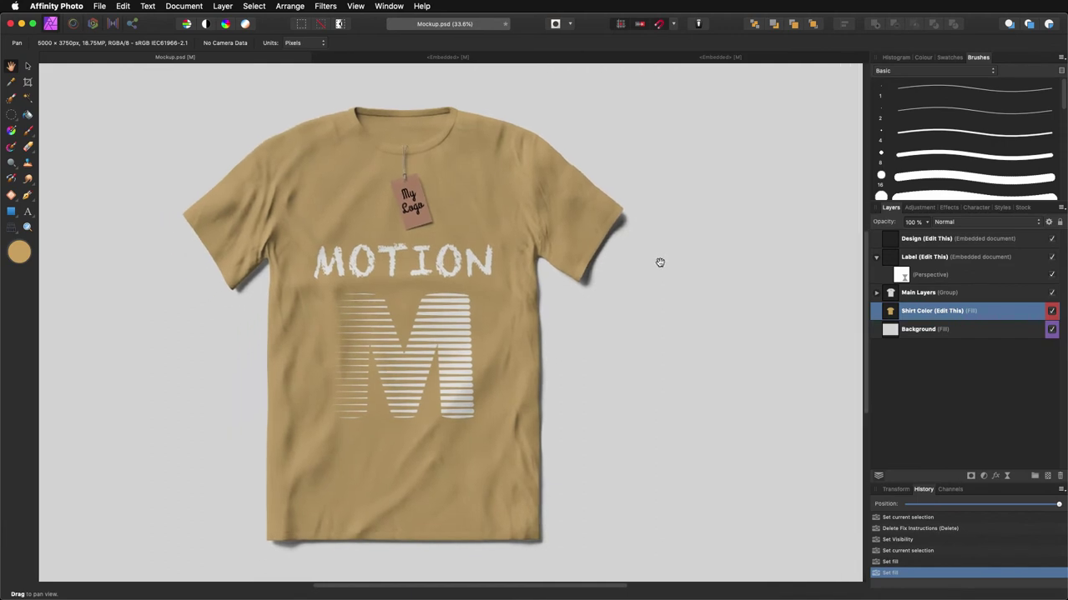
Expand the Main Layers group and adjust the opacity of the label shadow layer
left_click(876, 292)
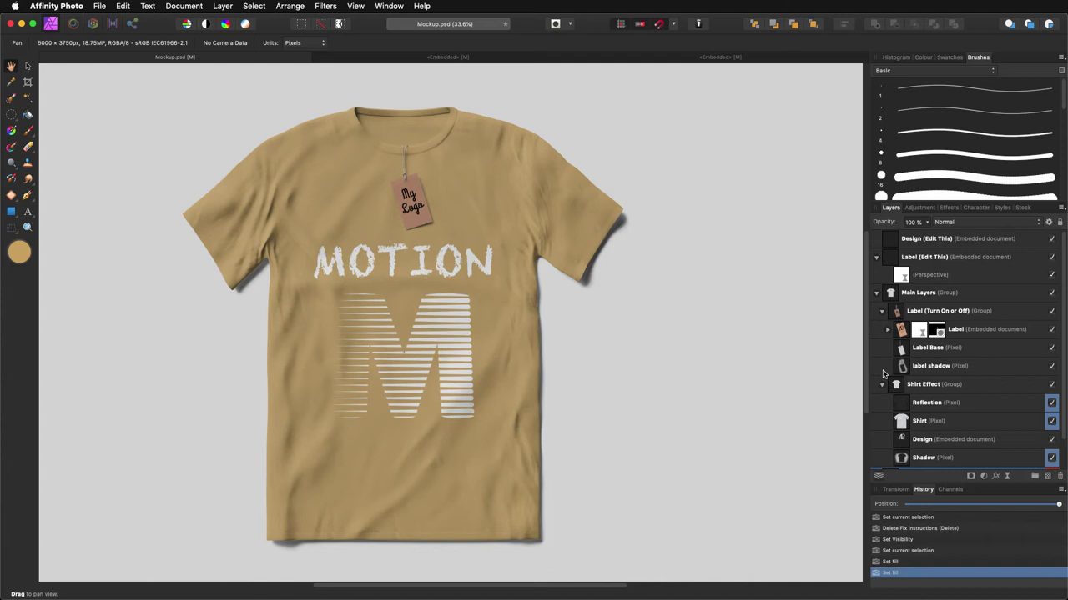
left_click(909, 367)
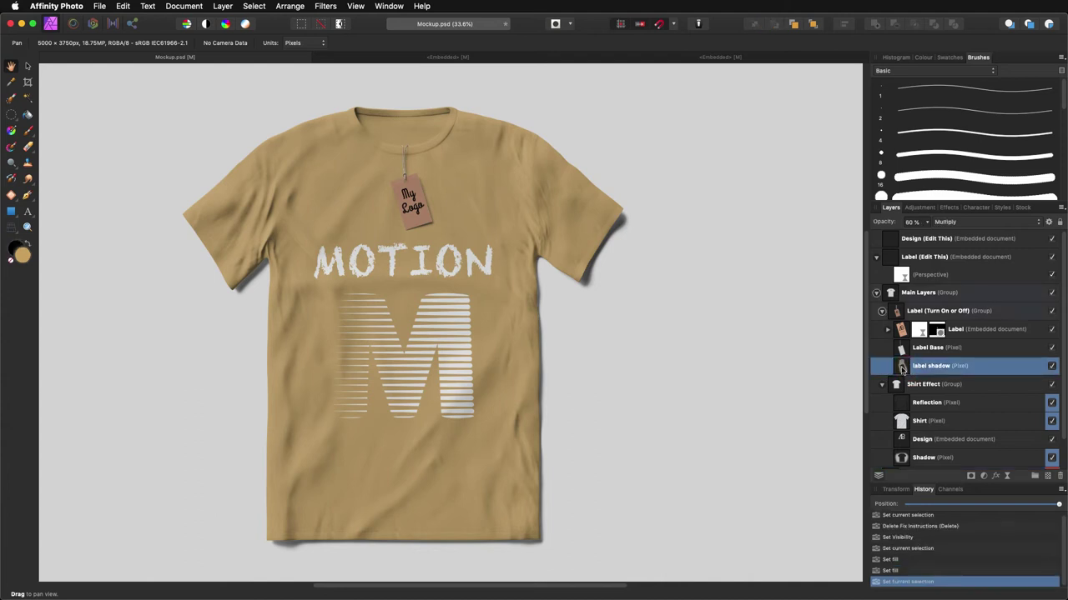
left_click(925, 221)
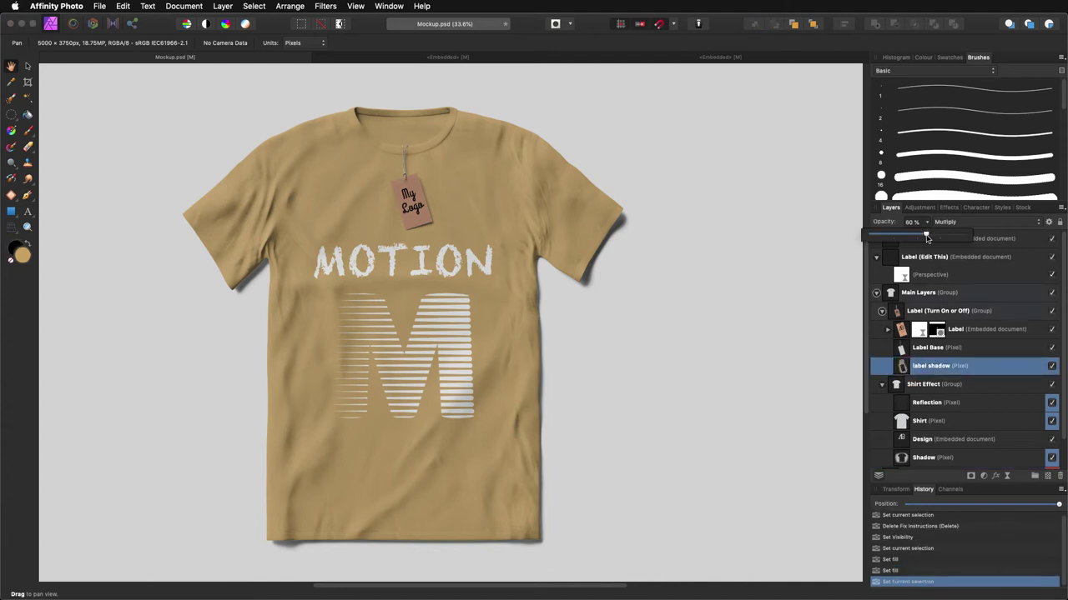
mouse_move(925, 238)
left_mouse_down()
mouse_move(941, 236)
mouse_move(904, 237)
mouse_move(961, 238)
mouse_move(915, 237)
mouse_move(926, 221)
mouse_move(927, 238)
mouse_move(962, 232)
mouse_move(921, 237)
left_mouse_up()
Set the Reflection layer's opacity to 45% and the Shadow layer's opacity to 83% in the Shirt Effect group
left_click(900, 407)
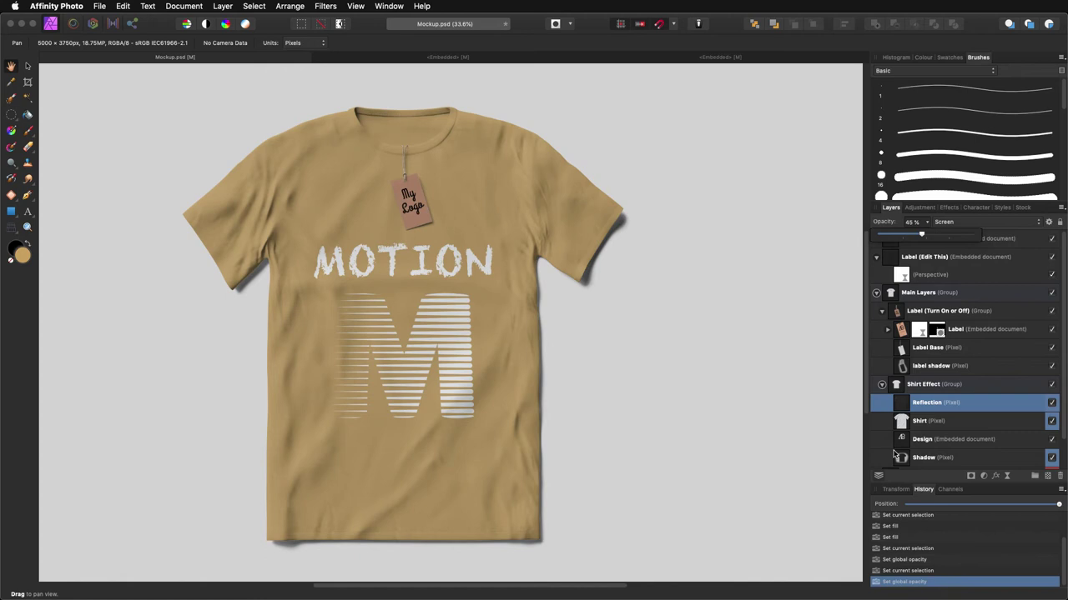
left_click(901, 459)
mouse_move(929, 226)
left_mouse_down()
mouse_move(946, 228)
mouse_move(890, 233)
mouse_move(940, 233)
mouse_move(927, 233)
left_mouse_up()
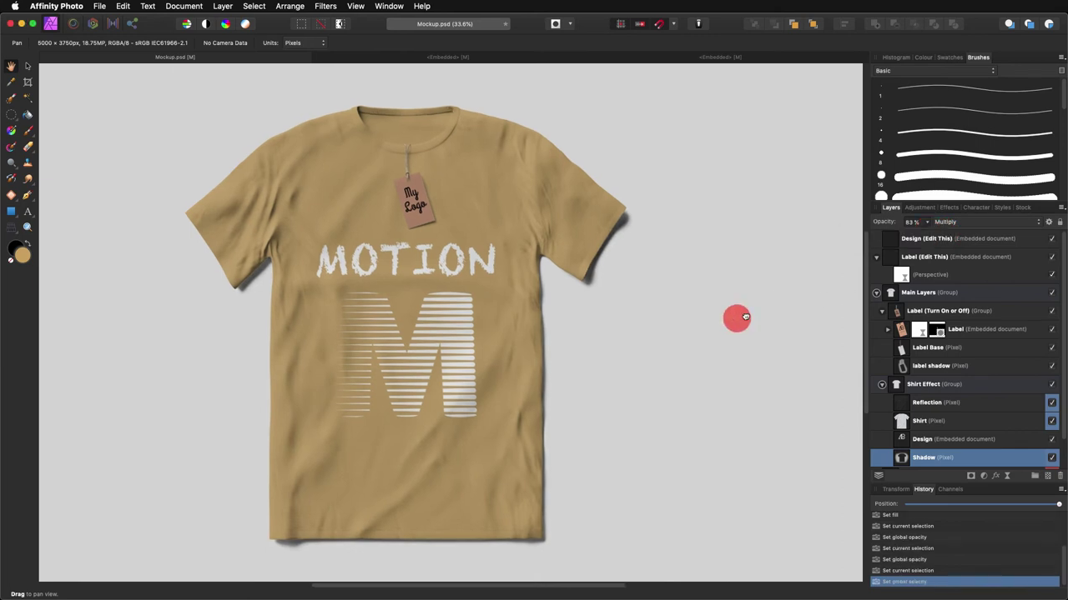
Collapse the Main Layers group and the Label (Edit This) layer, and examine the finished mockup overall and up close
scroll(745, 317, "down", 3)
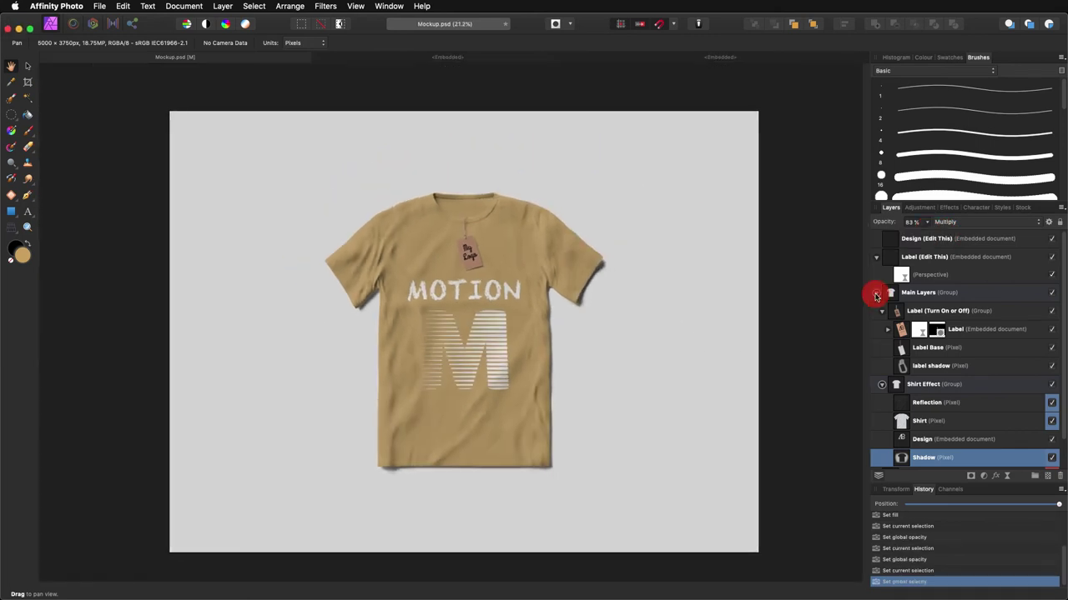
left_click(875, 297)
left_click(876, 257)
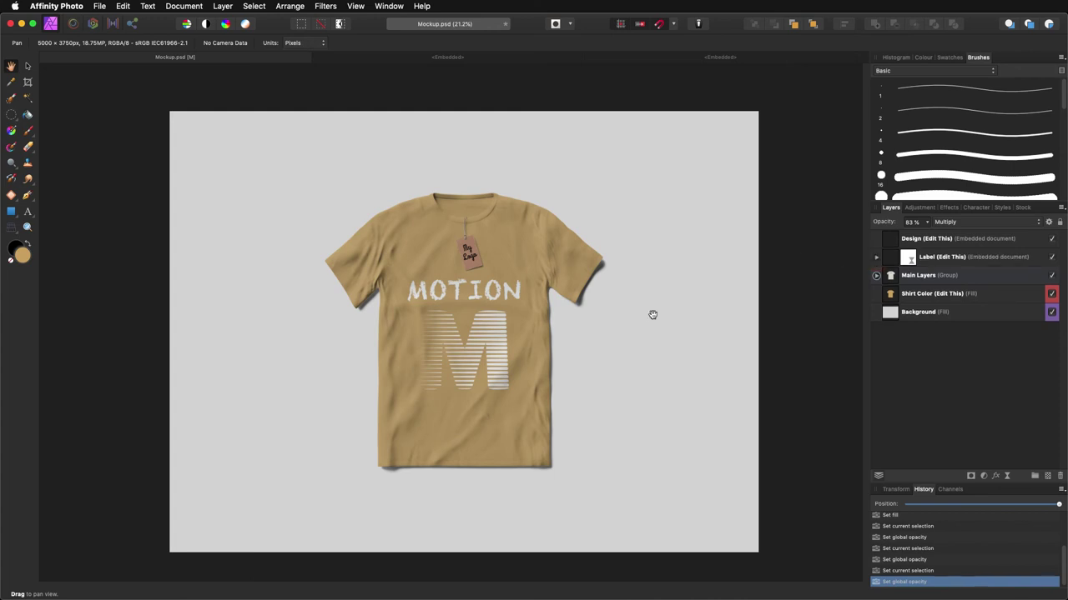
scroll(525, 342, "up", 9)
scroll(519, 339, "down", 6)
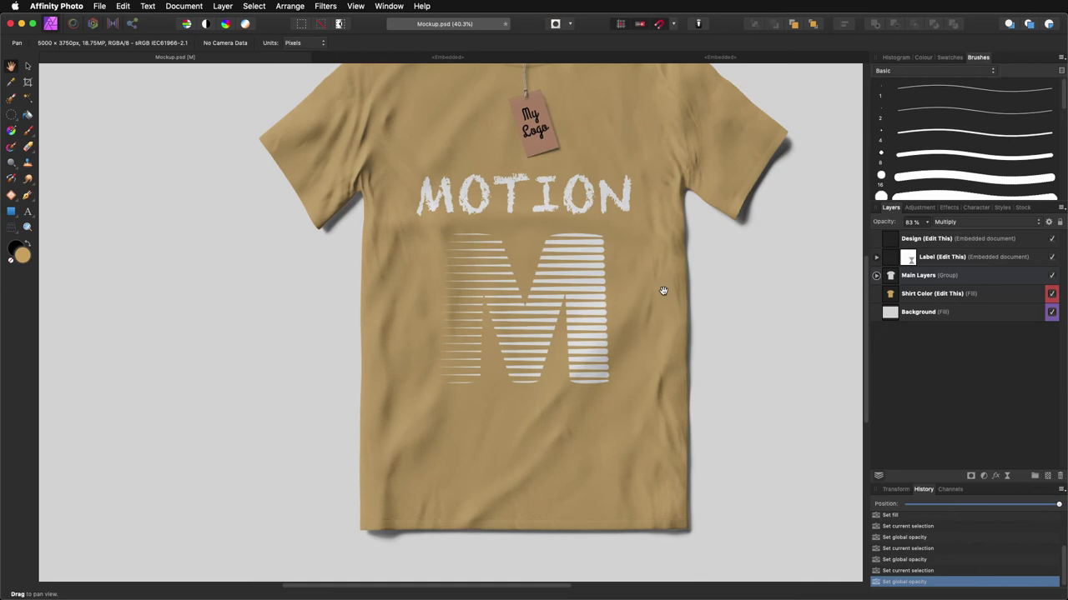
Enable saving the history with the mockup document and accept the privacy confirmation
scroll(637, 320, "down", 3)
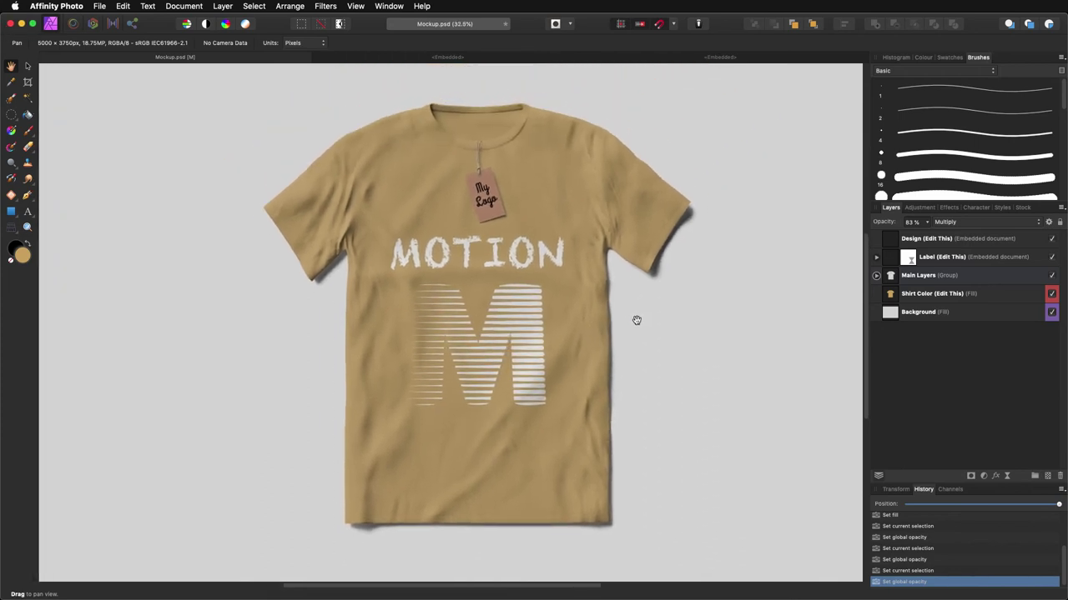
scroll(637, 320, "down", 1)
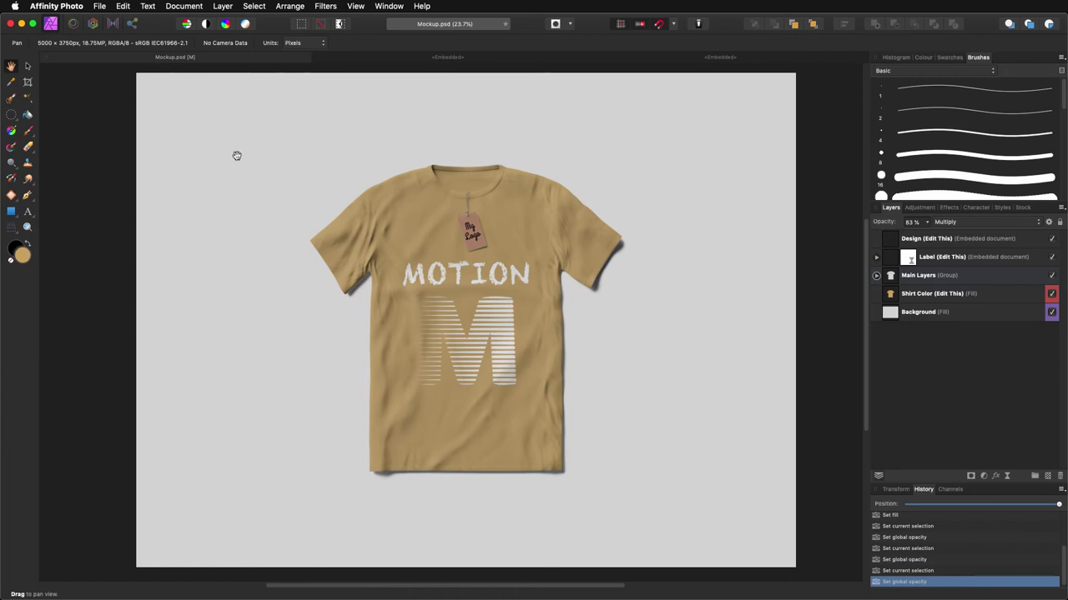
left_click(98, 7)
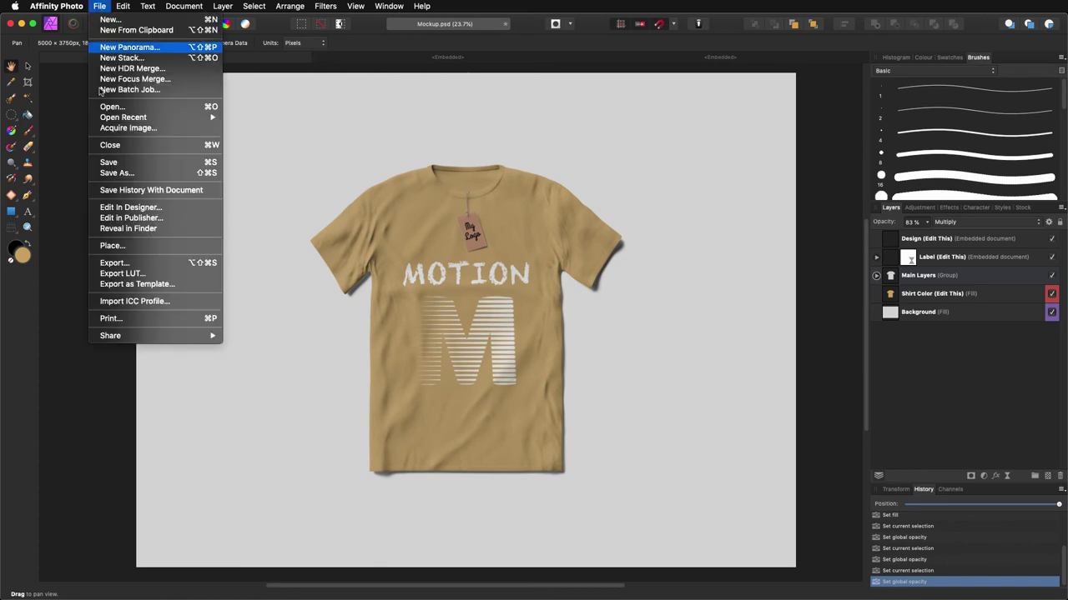
left_click(116, 192)
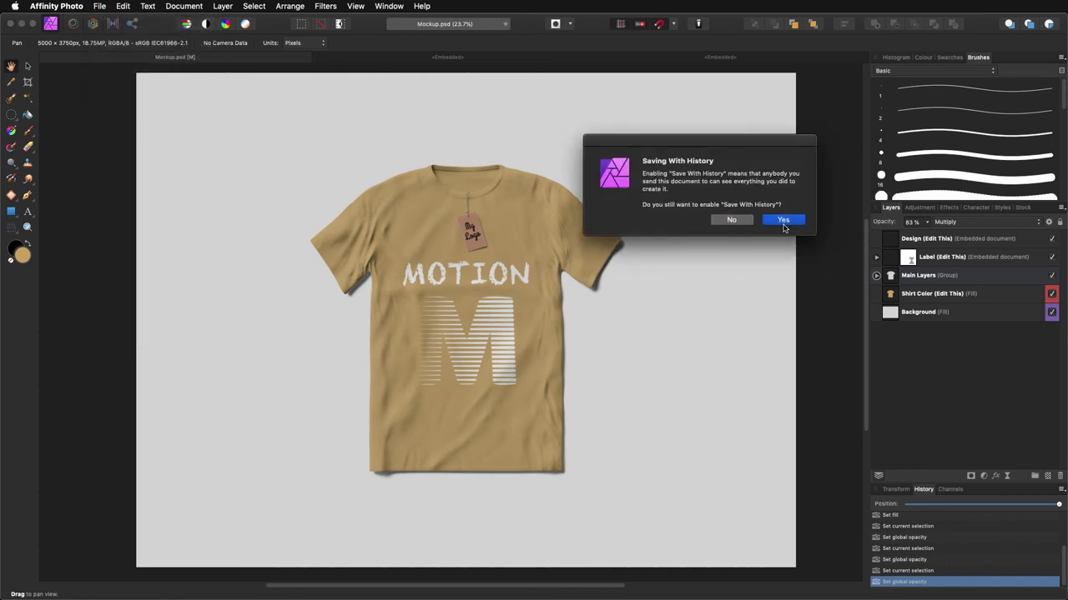
left_click(785, 218)
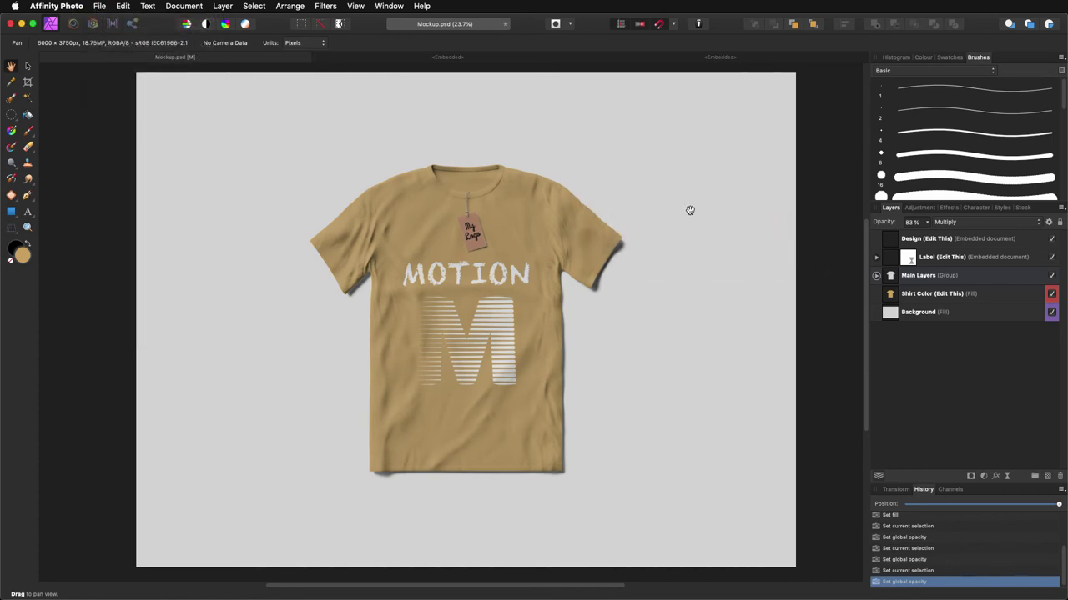
left_click(99, 7)
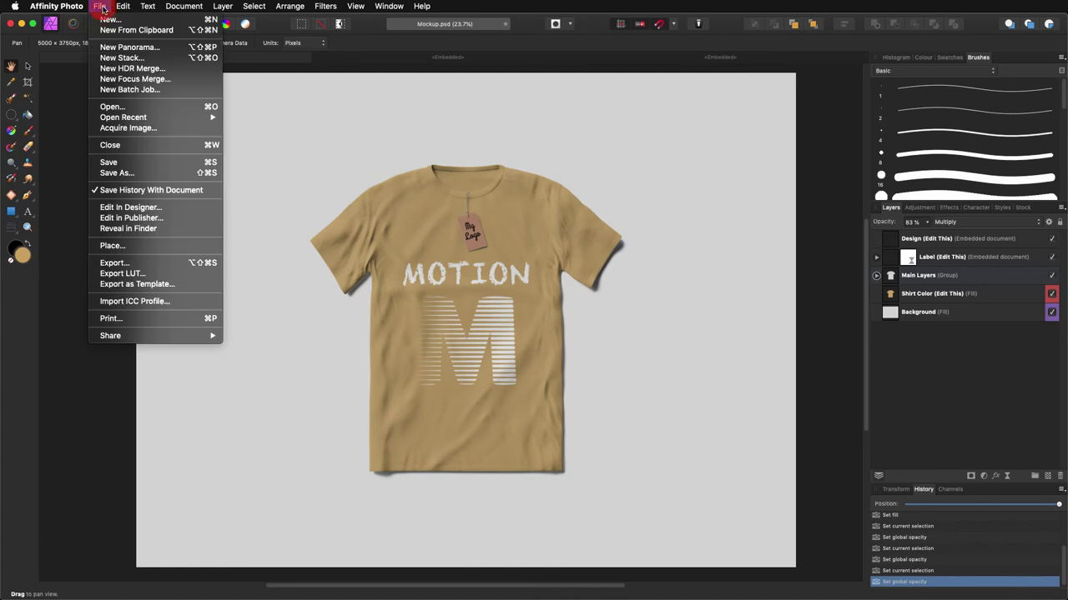
left_click(129, 173)
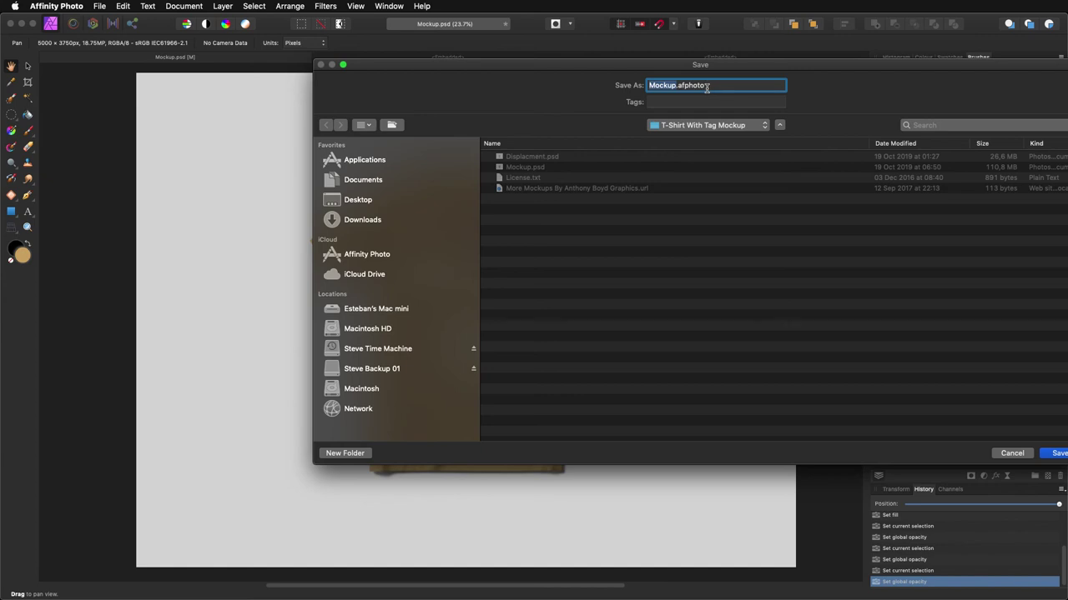
key("Escape")
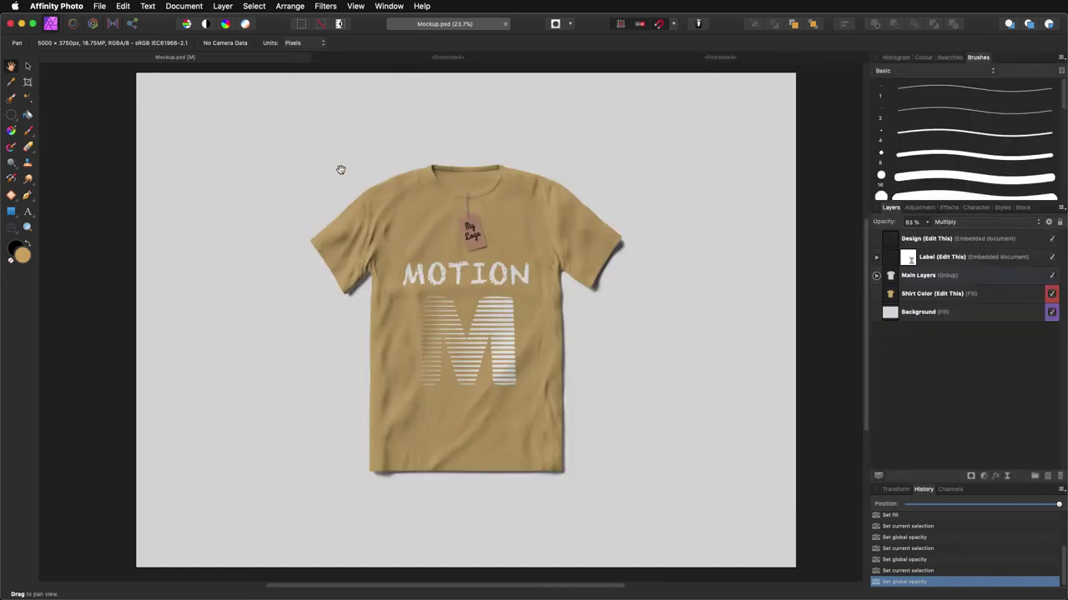
Examine the TIFF export settings and presets for the mockup with RGB 16-bit selected, and leave without exporting
left_click(100, 8)
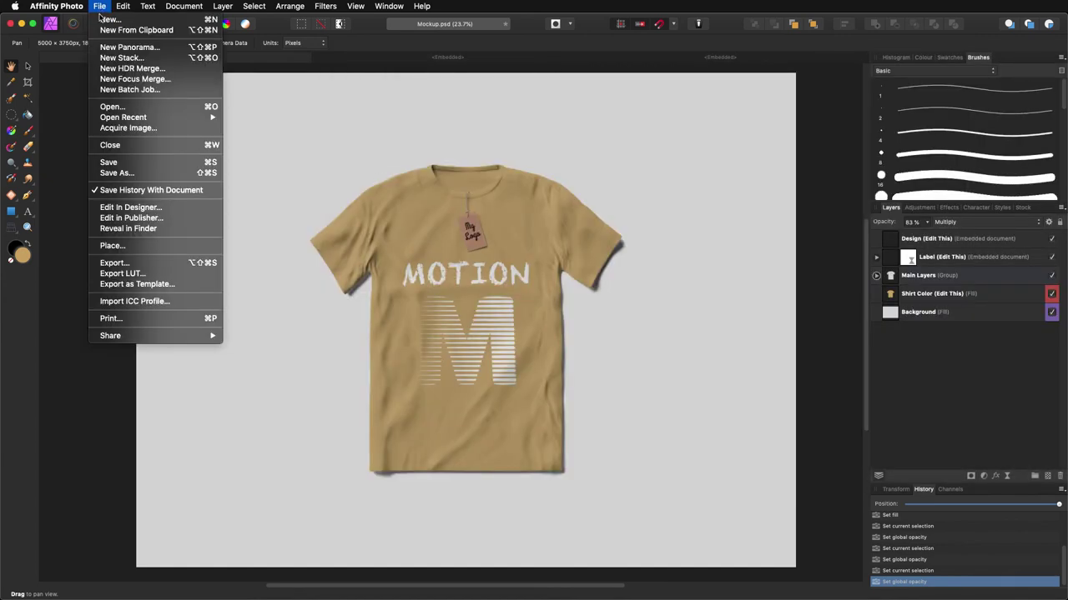
left_click(126, 265)
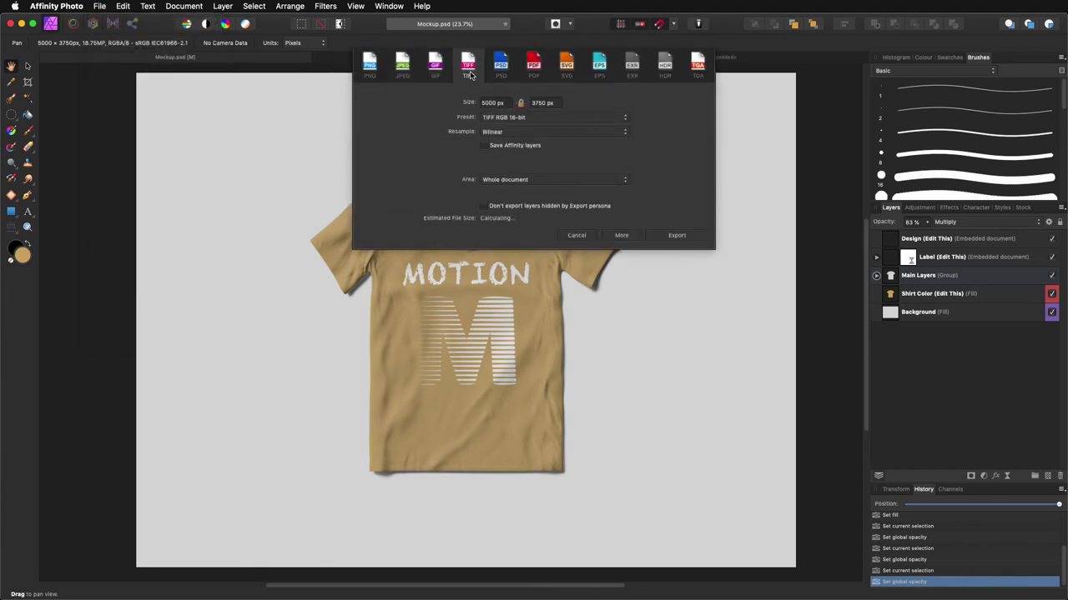
left_click(532, 117)
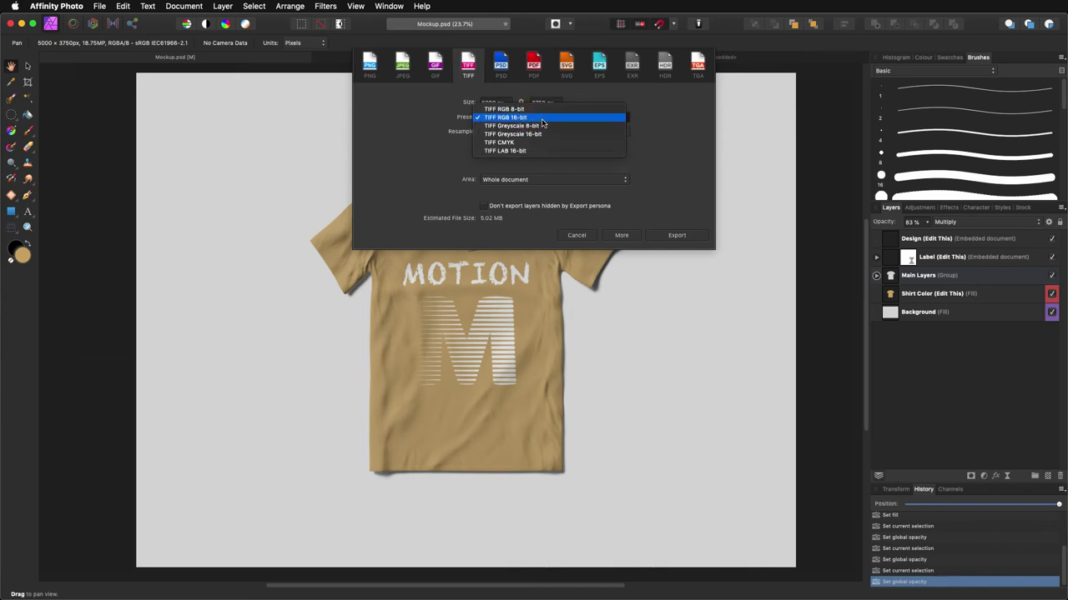
left_click(540, 121)
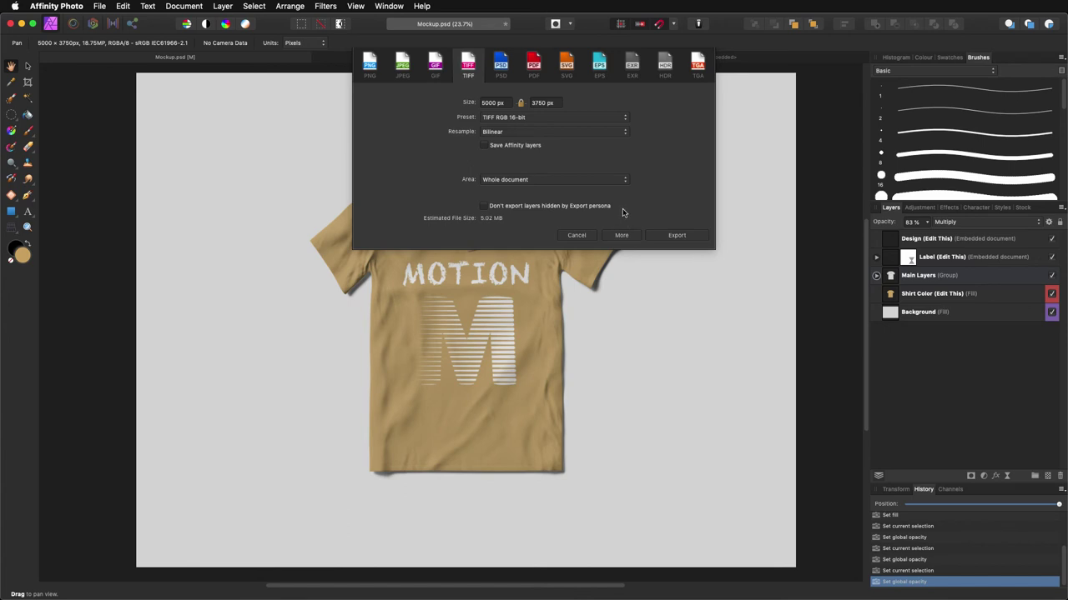
left_click(582, 237)
Close the Mockup.psd document and the embedded documents that are still open
scroll(527, 303, "up", 3)
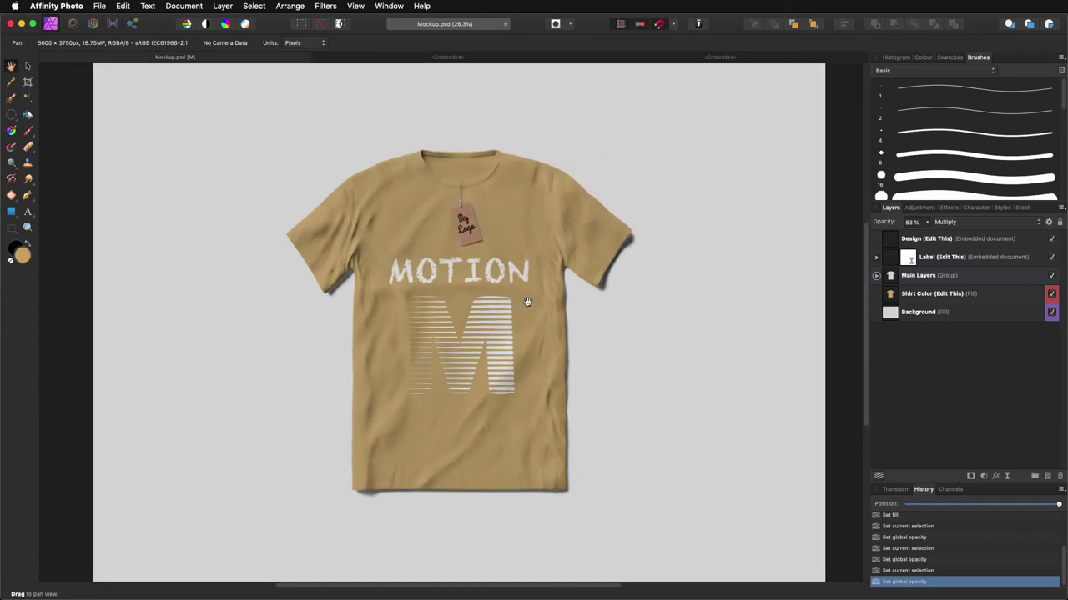
scroll(530, 293, "down", 3)
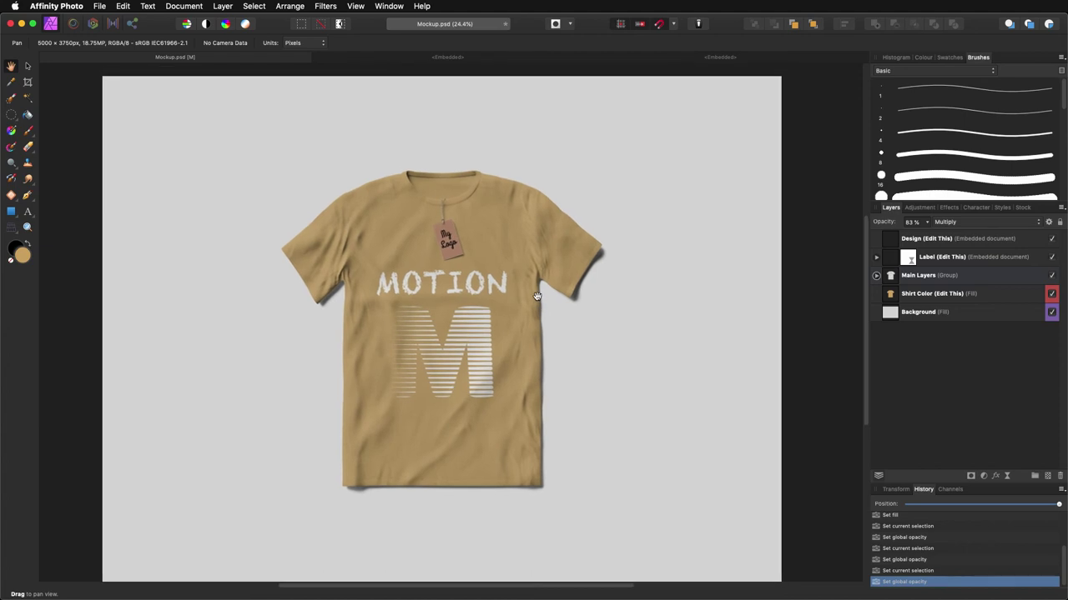
scroll(532, 297, "down", 1)
scroll(532, 292, "up", 1)
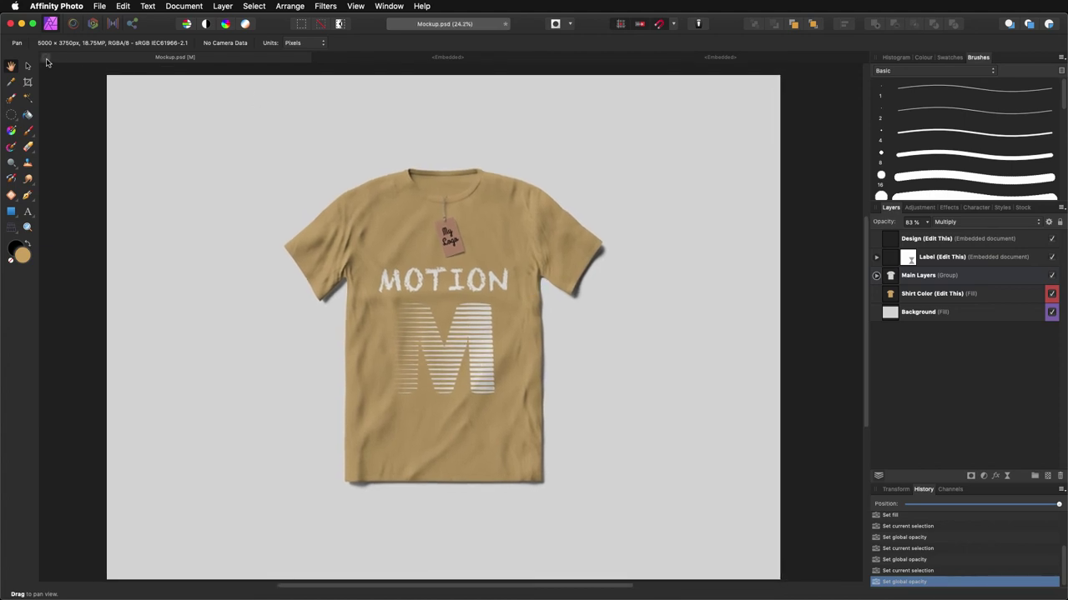
left_click(46, 58)
left_click(662, 207)
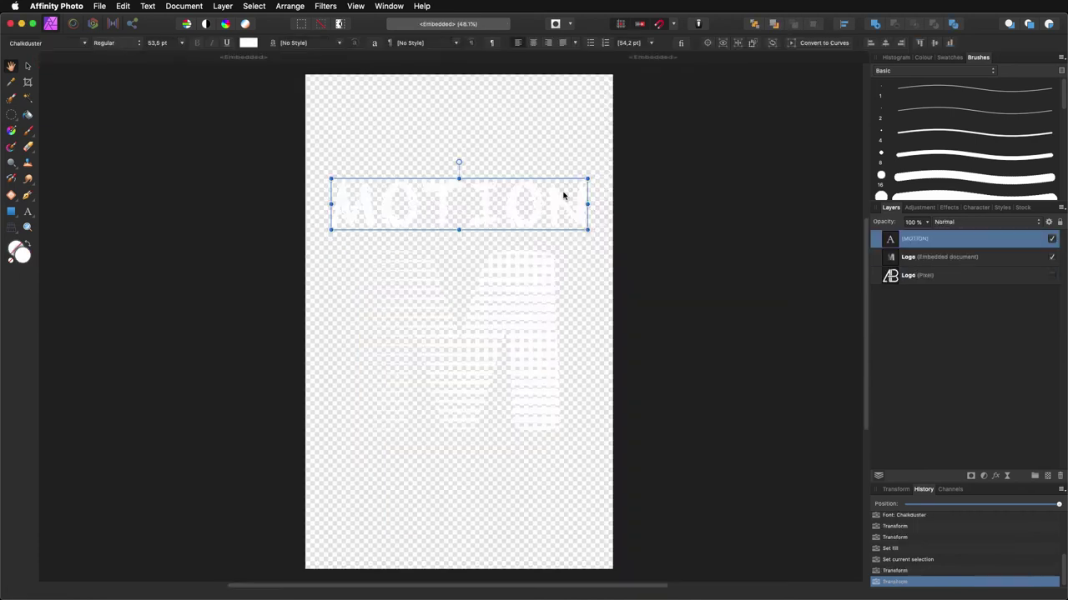
left_click(96, 7)
left_click(134, 146)
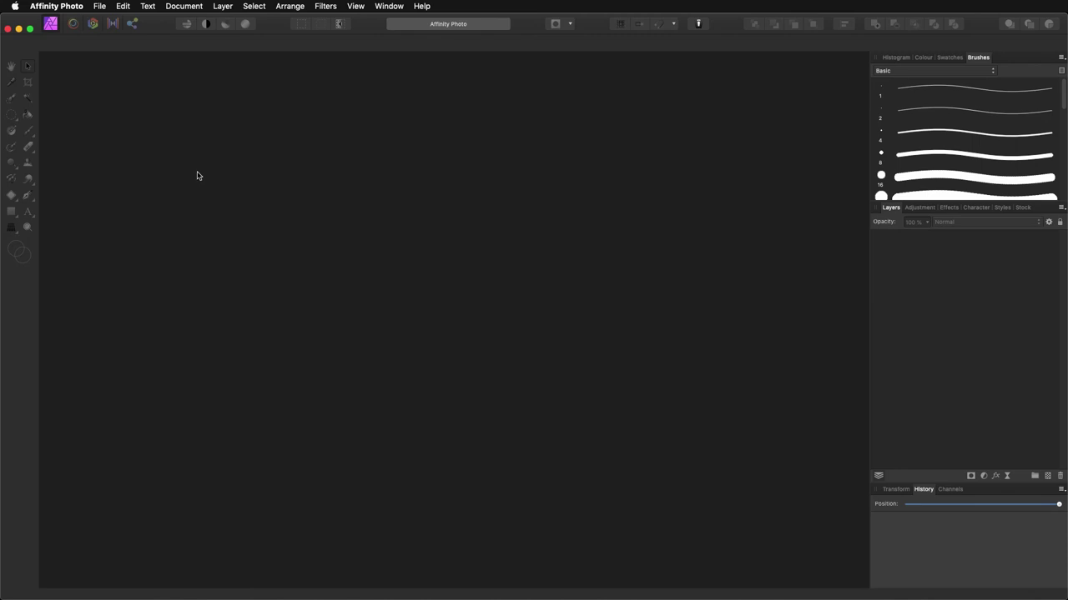
Open Front.psd from the T-Shirt MockUp PSD 4 folder inside the Mockup folder
left_click(102, 9)
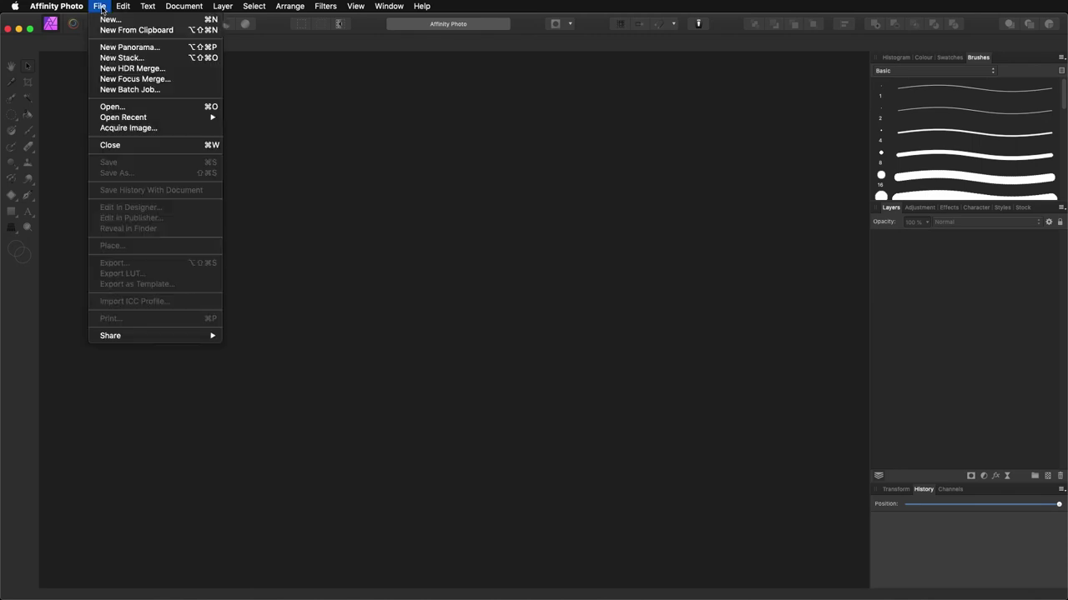
left_click(114, 107)
left_click(680, 84)
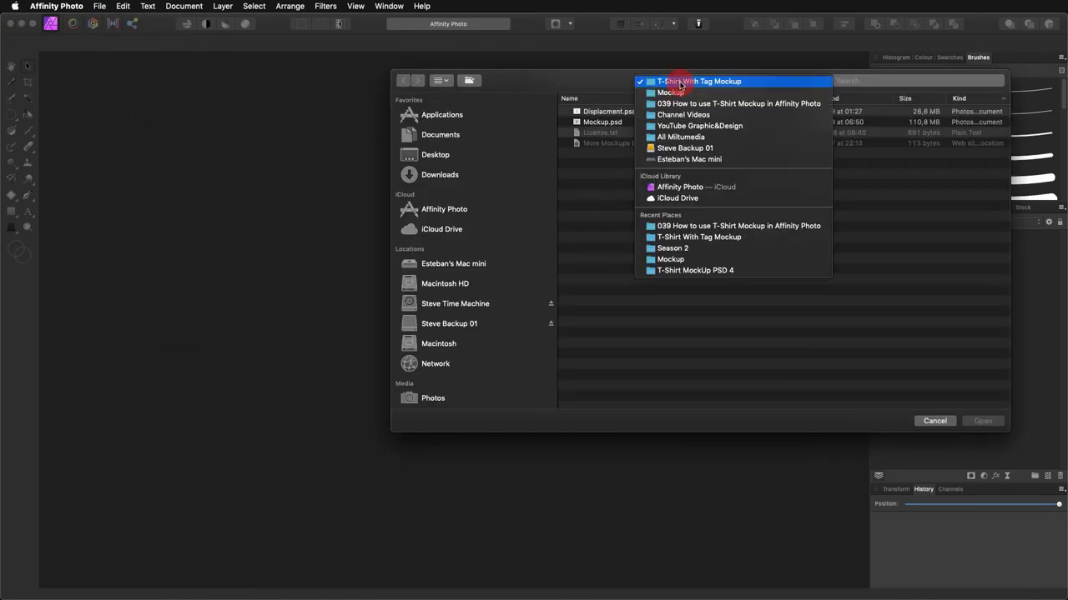
left_click(677, 92)
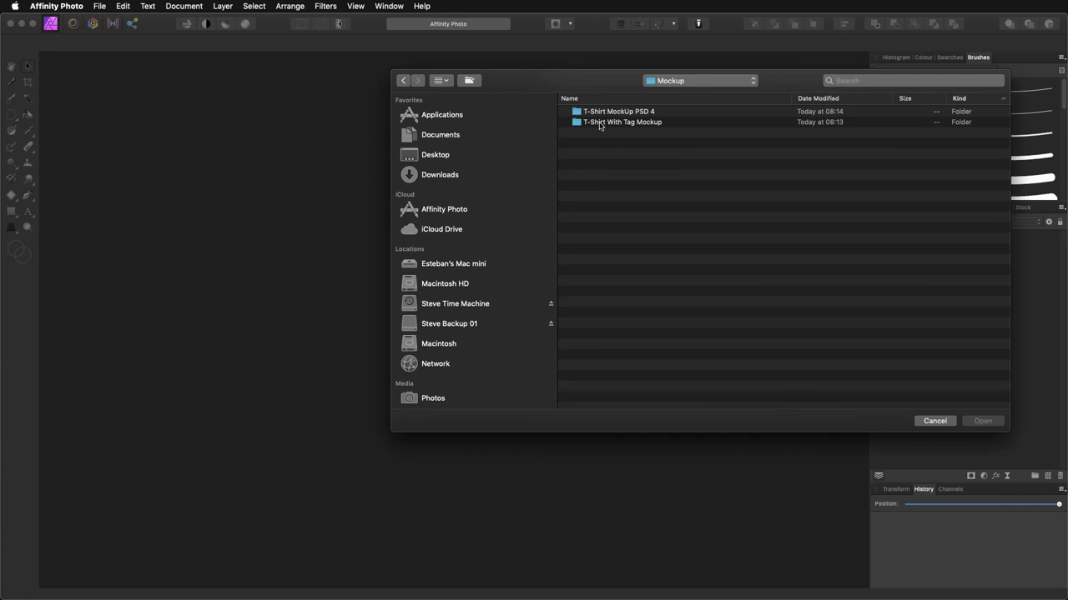
double_click(599, 123)
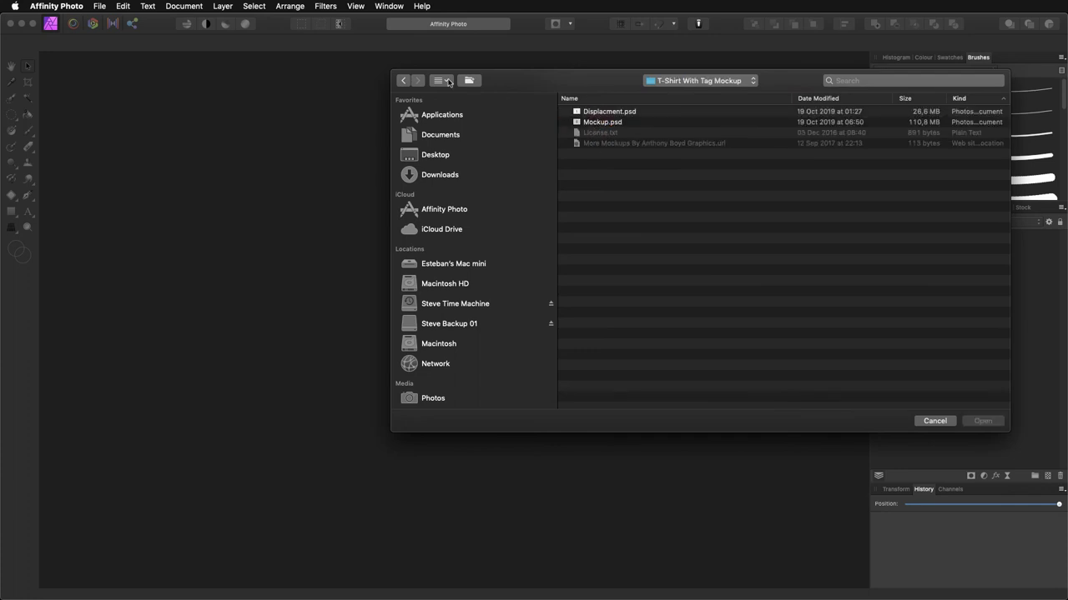
left_click(404, 81)
double_click(600, 110)
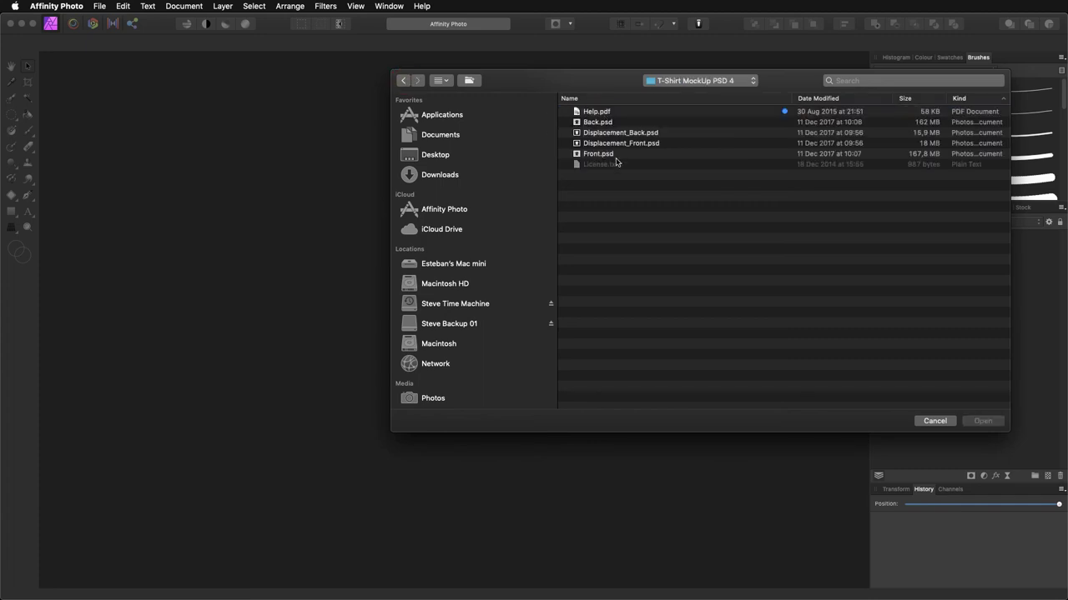
double_click(595, 155)
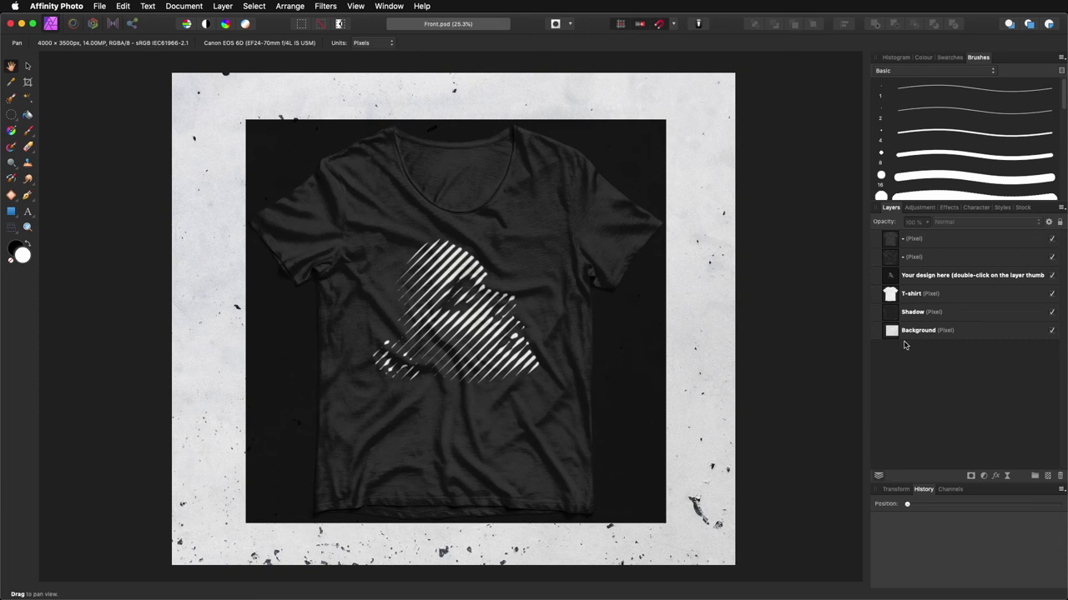
Open the embedded document of the "Your design here" layer for editing
left_click(890, 278)
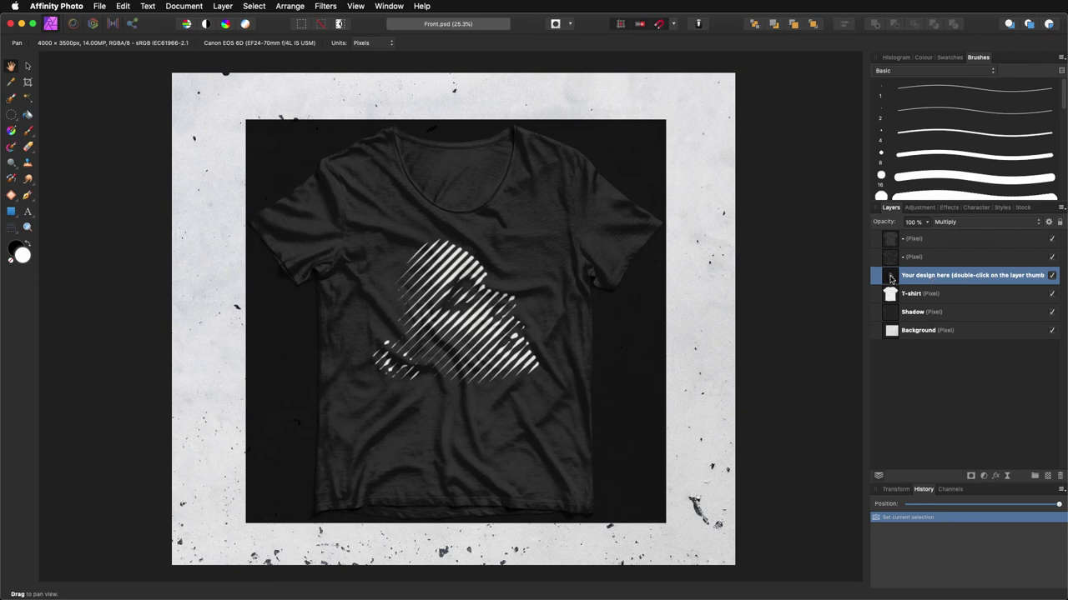
double_click(890, 279)
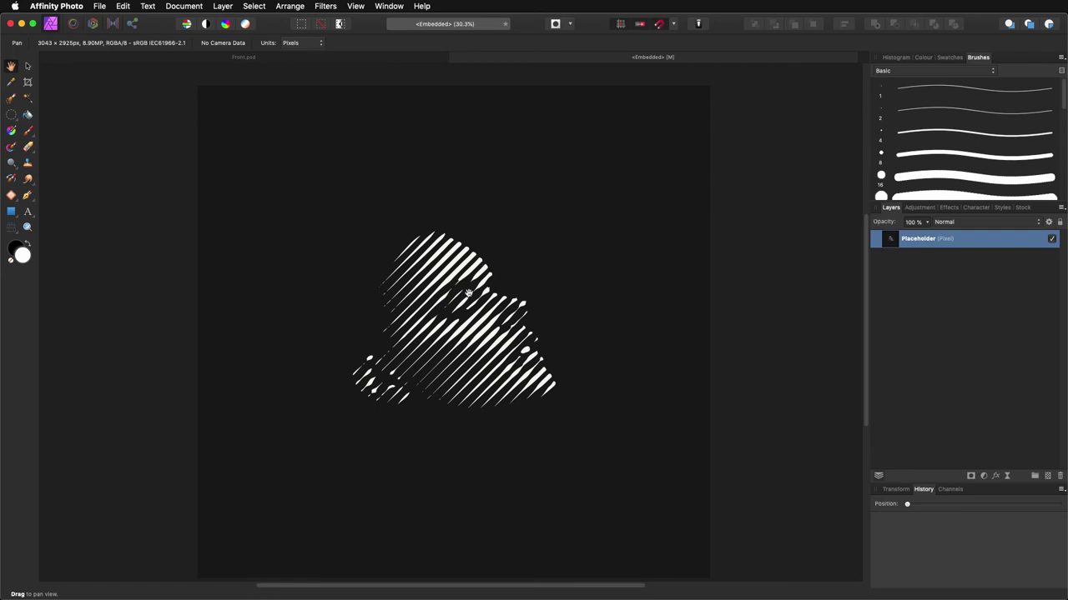
left_click_drag(468, 294, 501, 281)
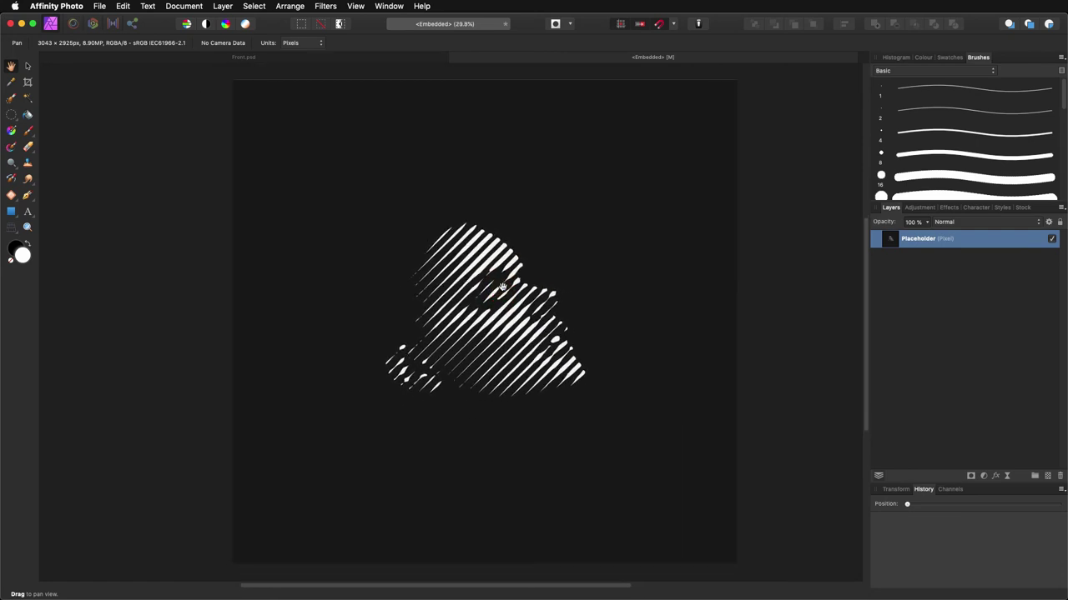
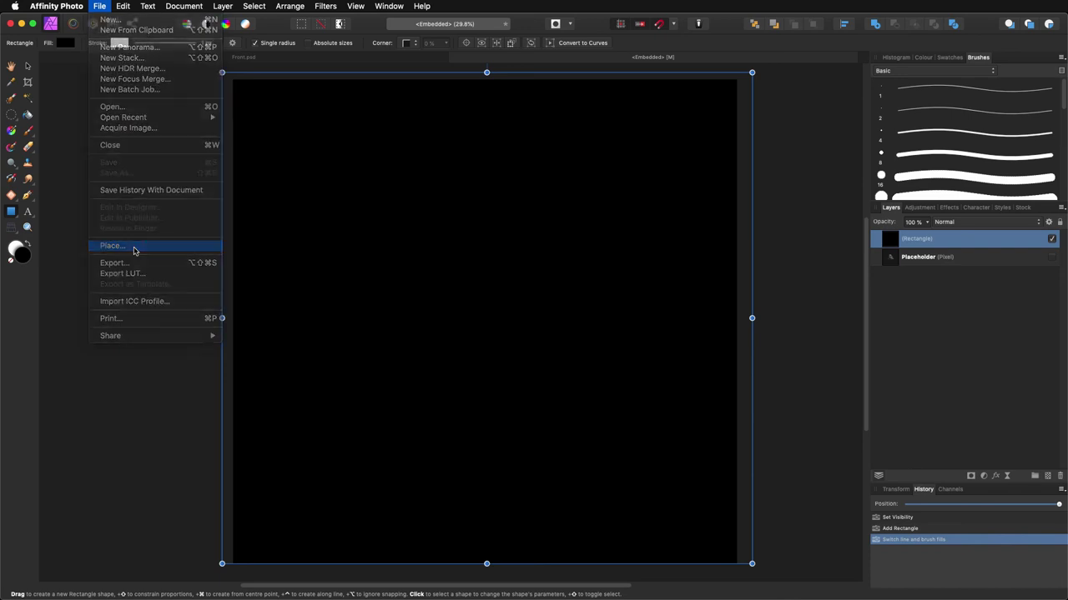
Place Logo.afdesign from the "039 How to use T-Shirt Mockup in Affinity Photo" folder onto the black rectangle in the embedded design
left_click(526, 59)
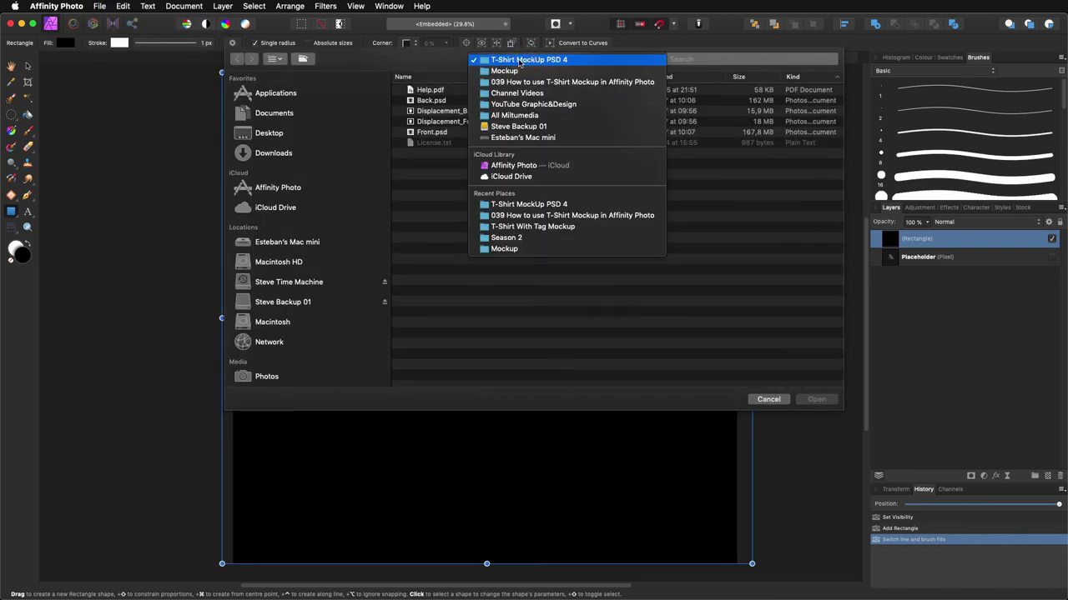
left_click(517, 82)
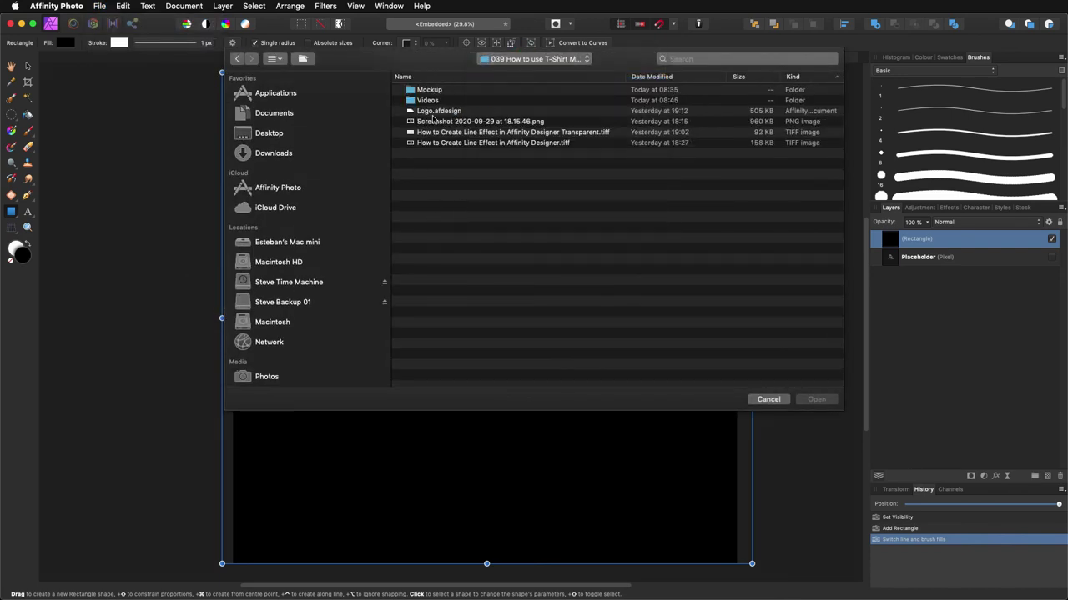
double_click(436, 111)
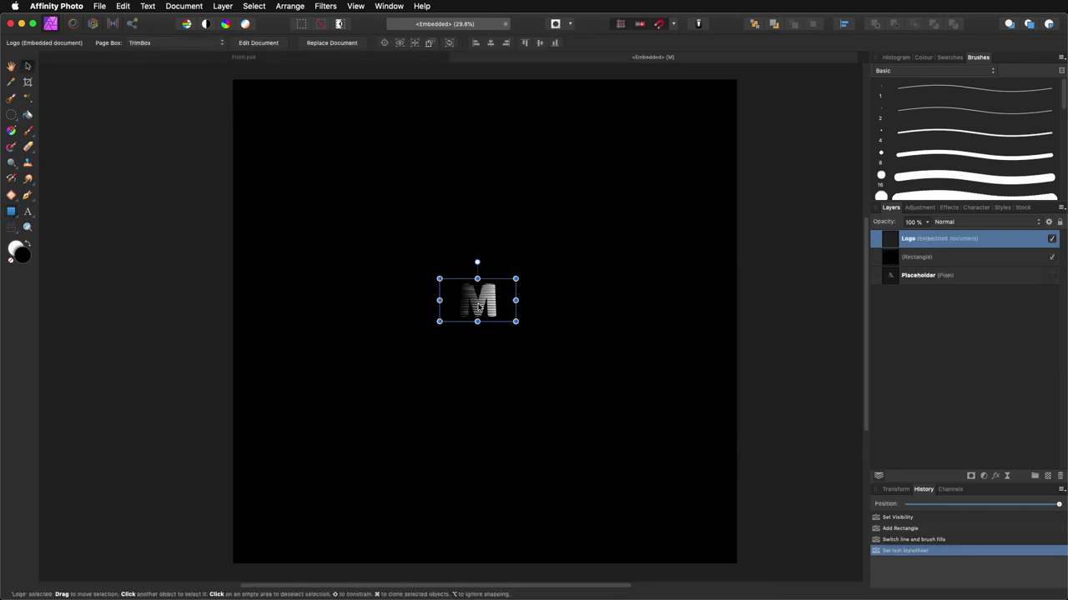
left_click(484, 306)
Enlarge the placed M logo to about the full canvas width, centre it on the black rectangle, and deselect it
left_click_drag(515, 279, 795, 119)
scroll(656, 215, "up", 2)
scroll(656, 215, "down", 3)
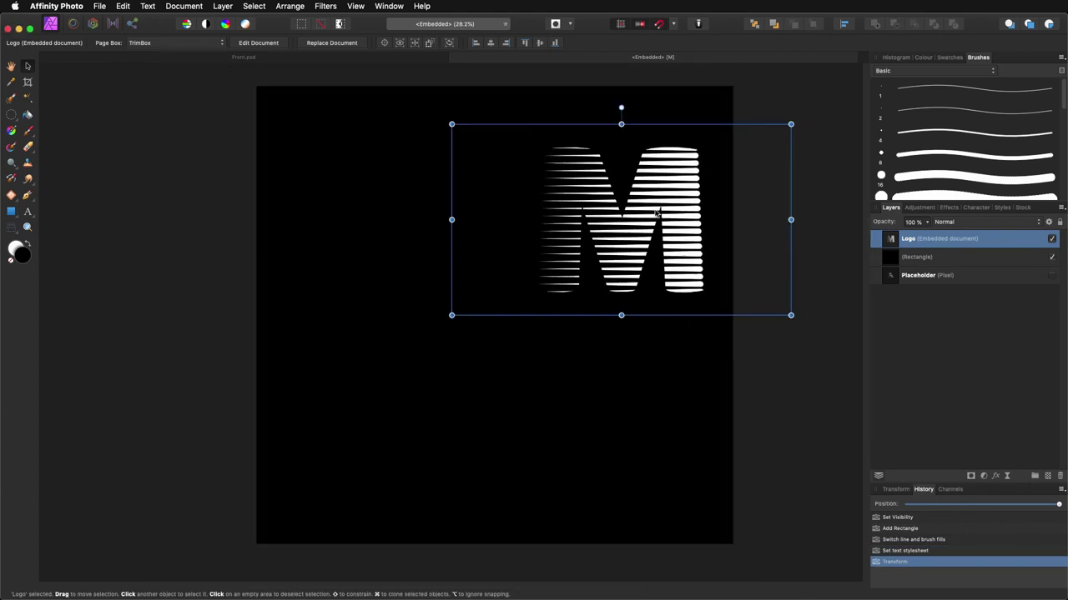
left_click_drag(656, 215, 530, 302)
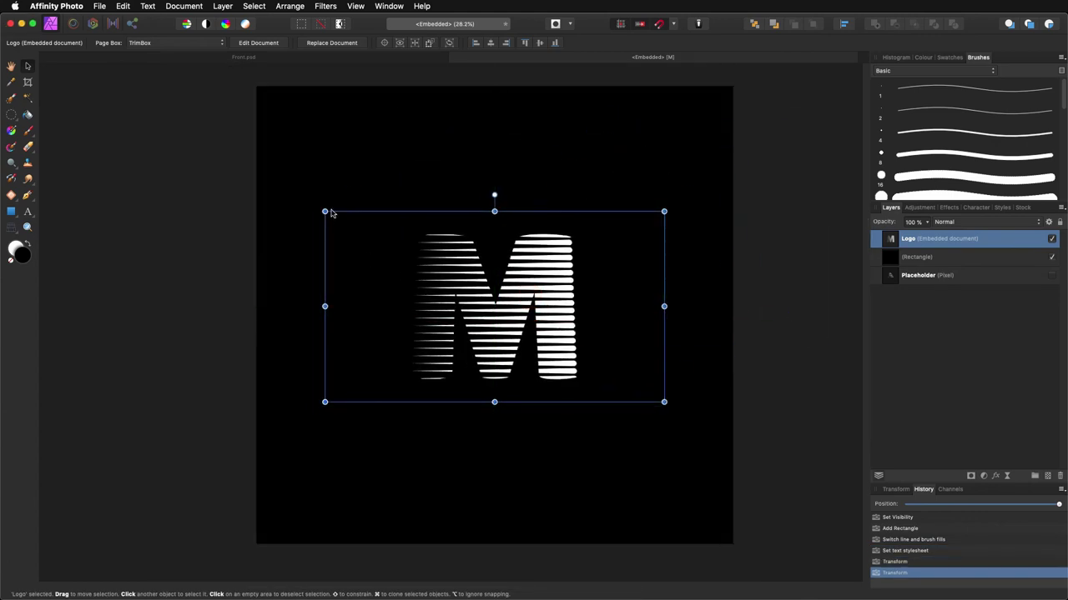
left_click_drag(325, 212, 184, 137)
left_click_drag(452, 275, 524, 320)
left_click(778, 308)
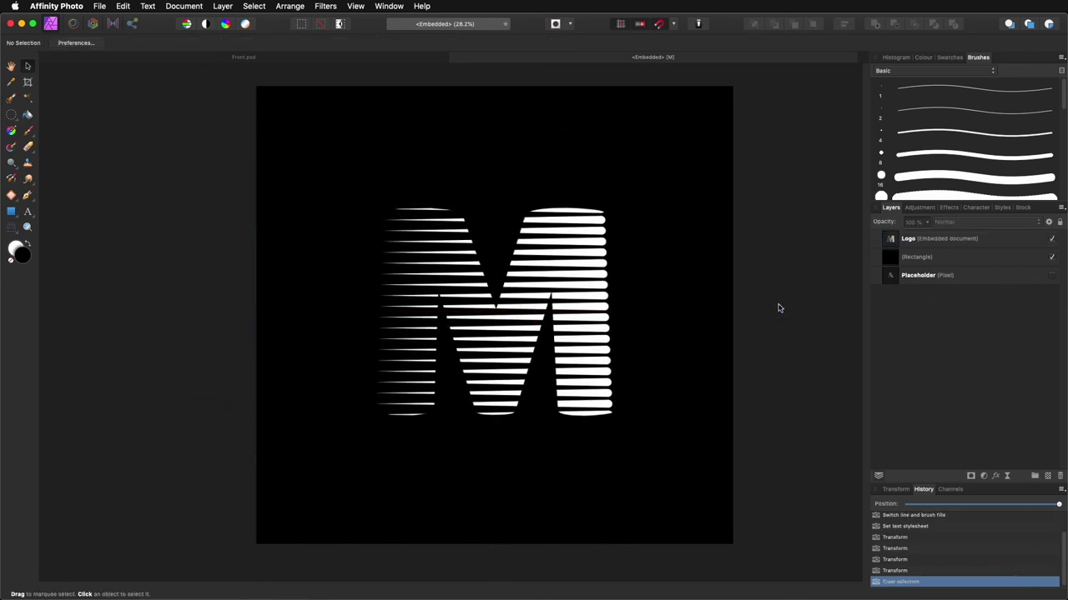
Add the artistic text "MOTION" at about 187 pt on the black canvas, above and left of the M logo
left_click(574, 302)
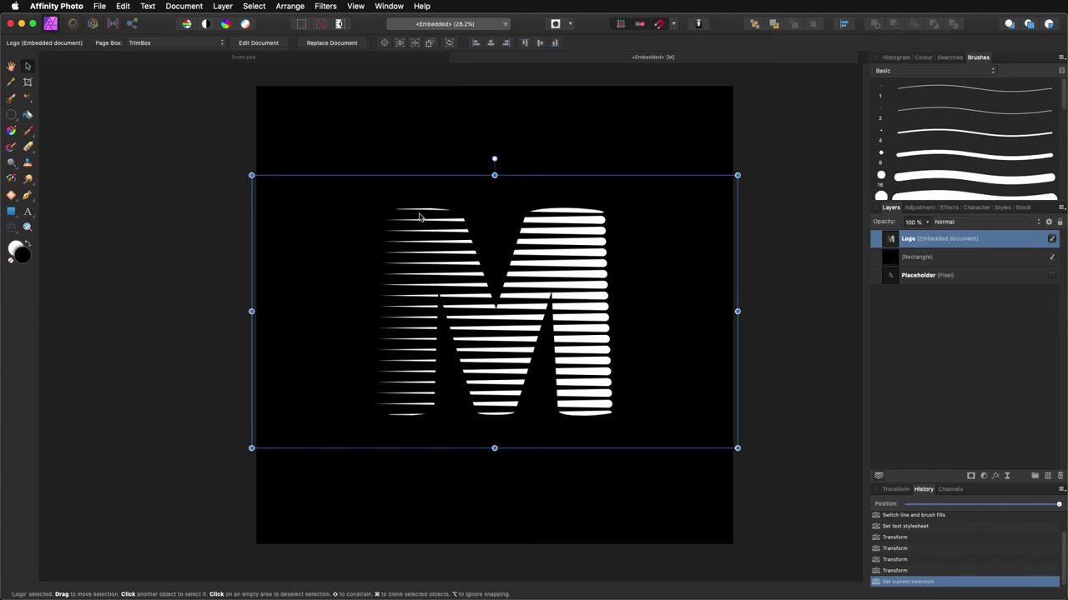
left_click(28, 212)
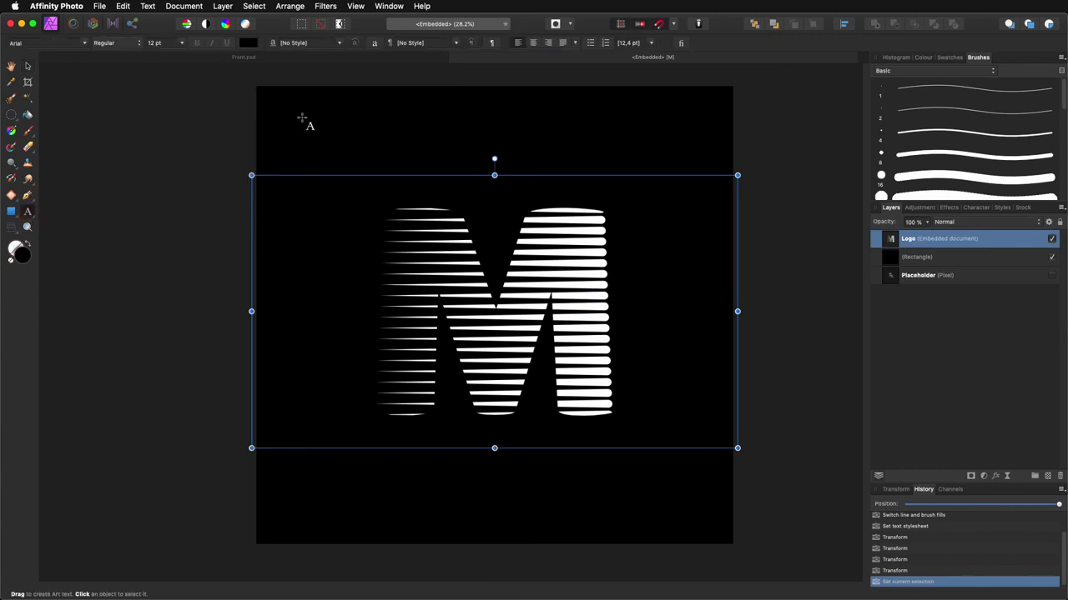
left_click_drag(302, 113, 336, 146)
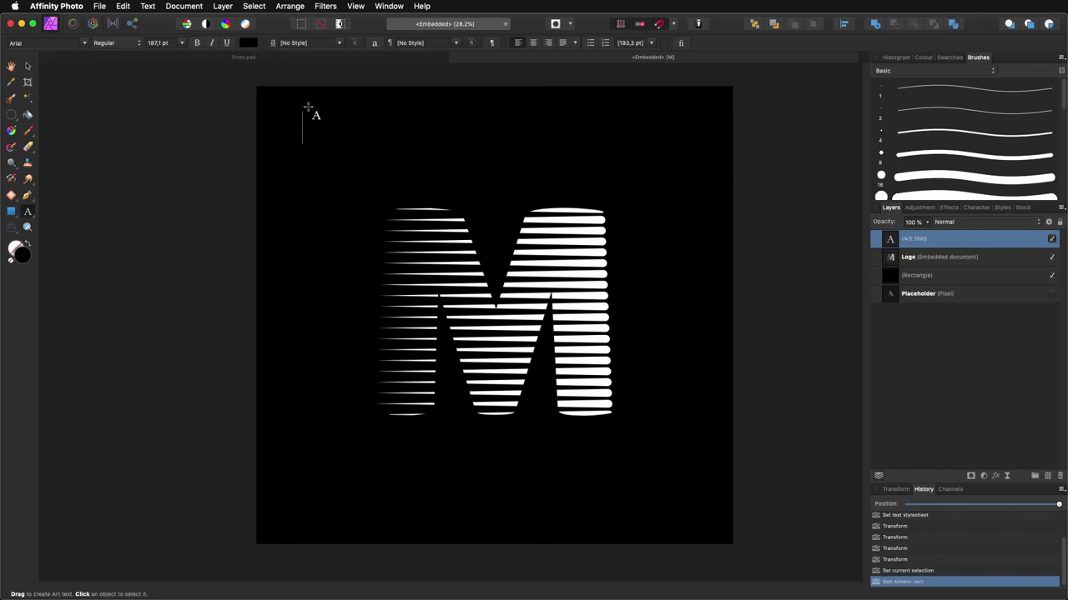
type("MOTION")
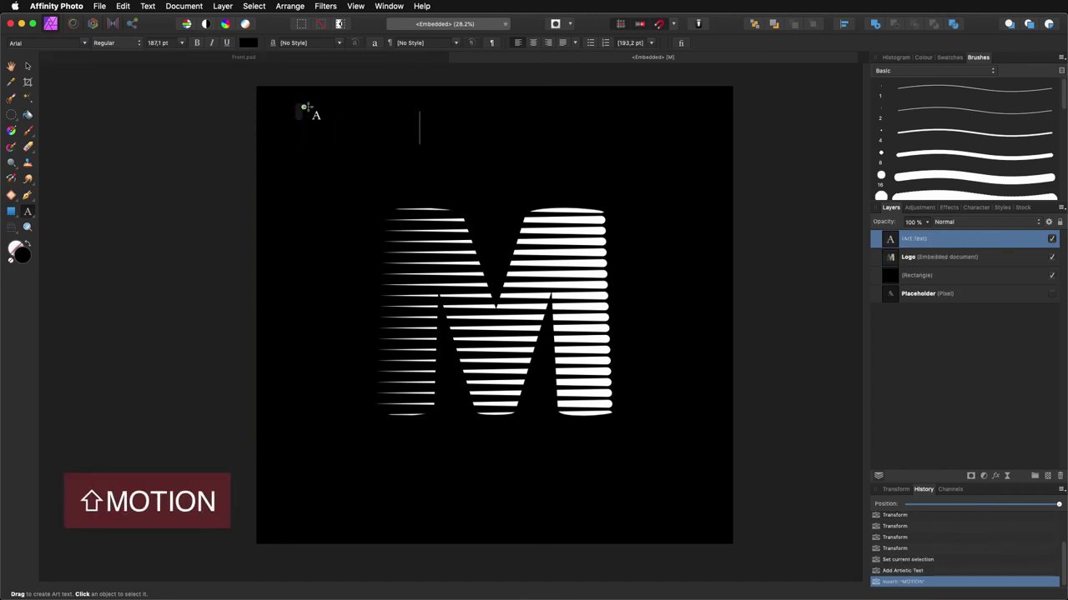
key("Escape")
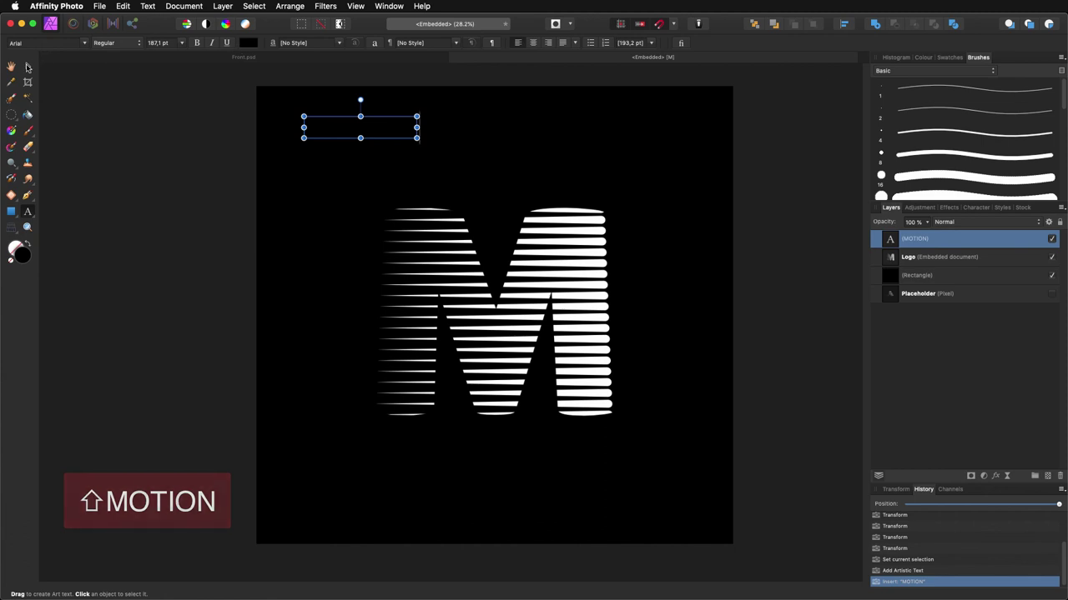
Colour the MOTION text white and enlarge it to about 646 pt, placing it just above the M logo
left_click(245, 45)
left_click_drag(251, 109, 369, 108)
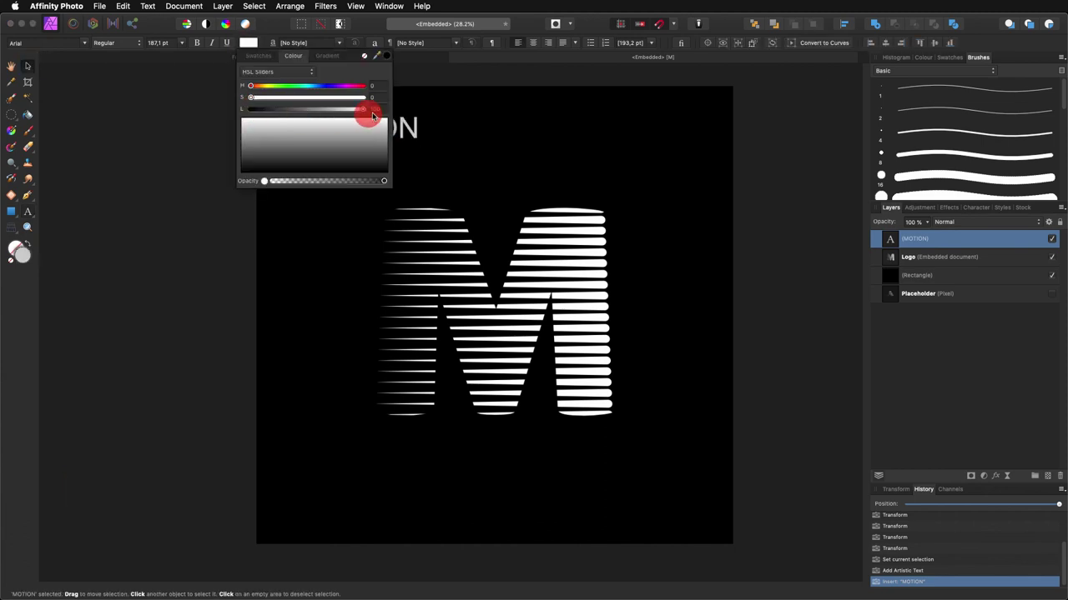
left_click_drag(416, 137, 693, 191)
left_click_drag(490, 172, 500, 177)
Change the MOTION text's font to Dancing Script and reposition it above the M logo
left_click(61, 44)
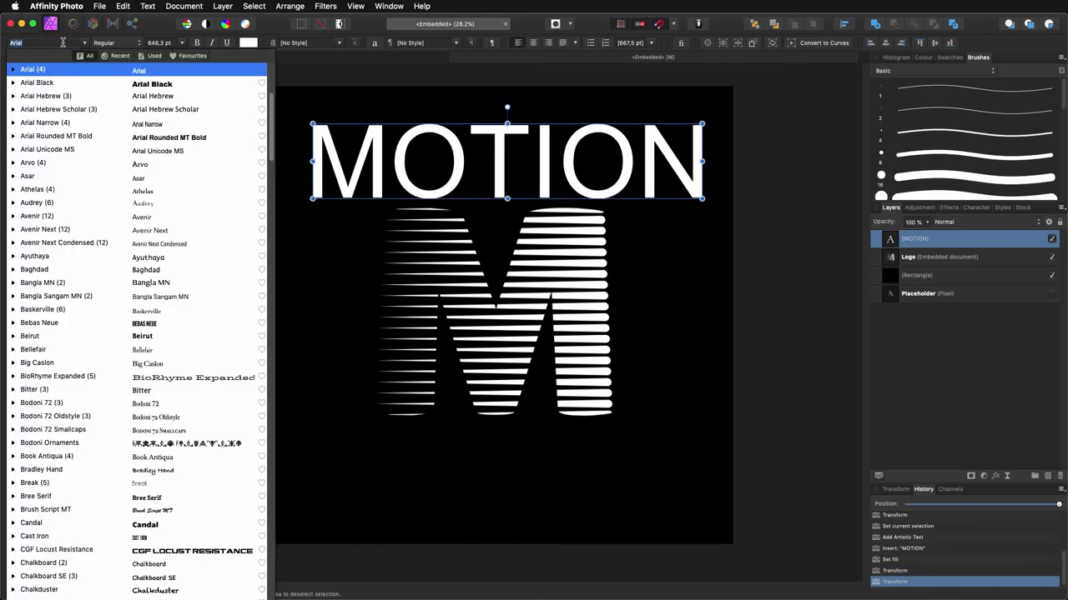
left_click(119, 56)
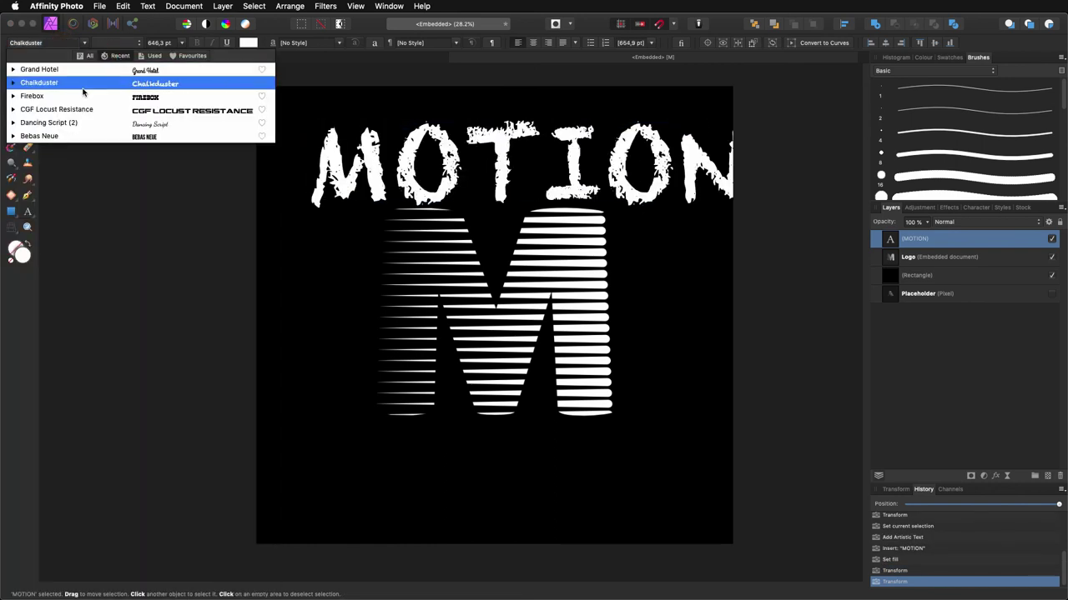
left_click(54, 122)
left_click_drag(409, 196, 444, 176)
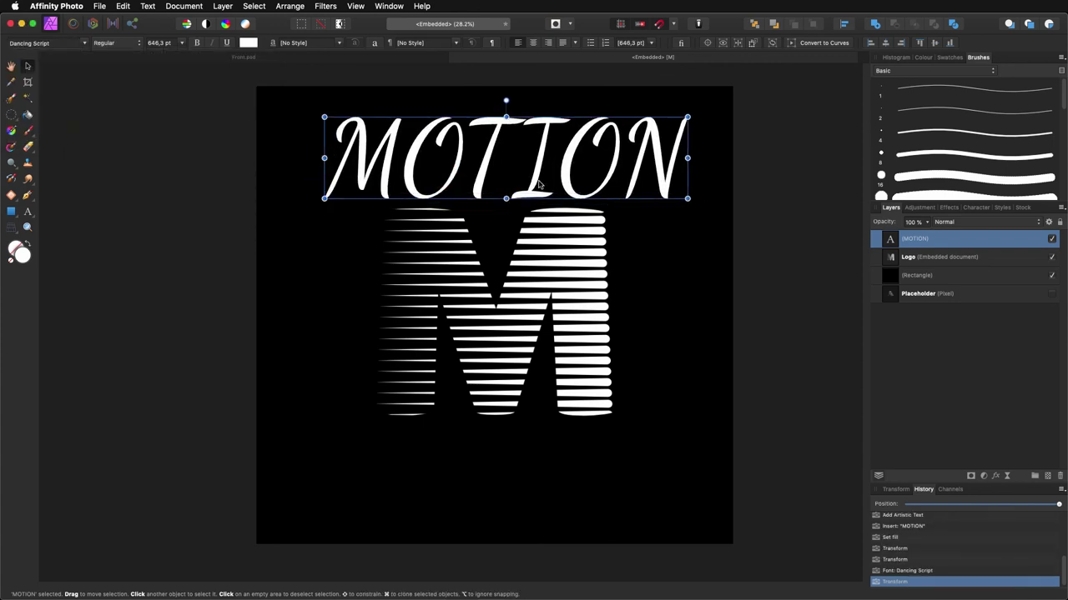
Shrink the MOTION text to about 527 pt, move the M logo slightly down, and centre the text above it
left_click_drag(684, 119, 620, 131)
left_click_drag(489, 172, 512, 173)
left_click(522, 222)
left_click_drag(534, 267, 534, 289)
left_click_drag(517, 176, 515, 195)
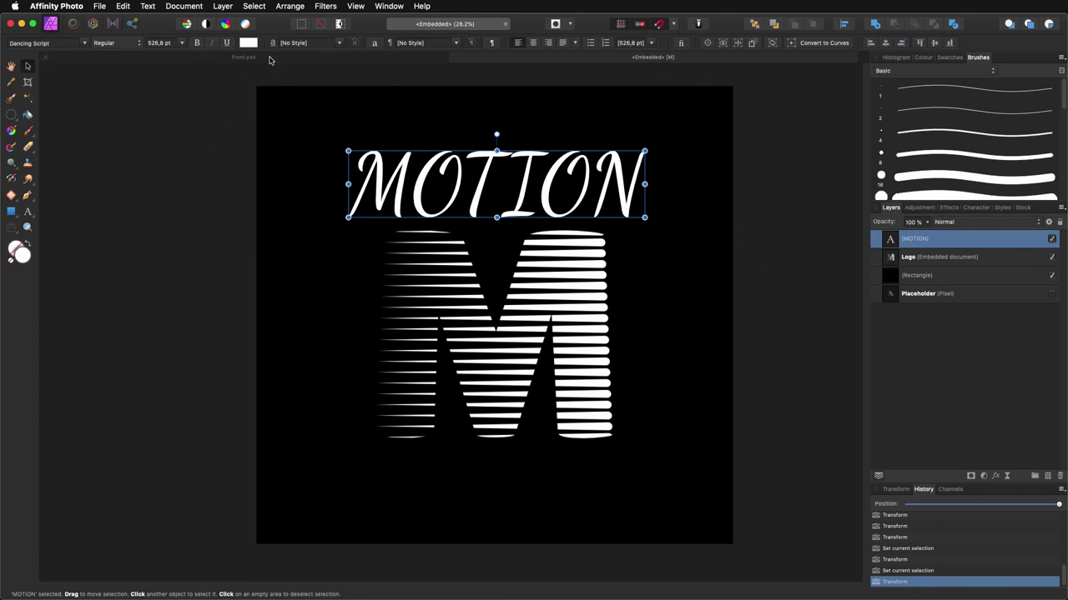
Check the design on the shirt, then shrink the M logo to about three-fifths and MOTION to about 308 pt, centring both on the canvas
left_click(269, 58)
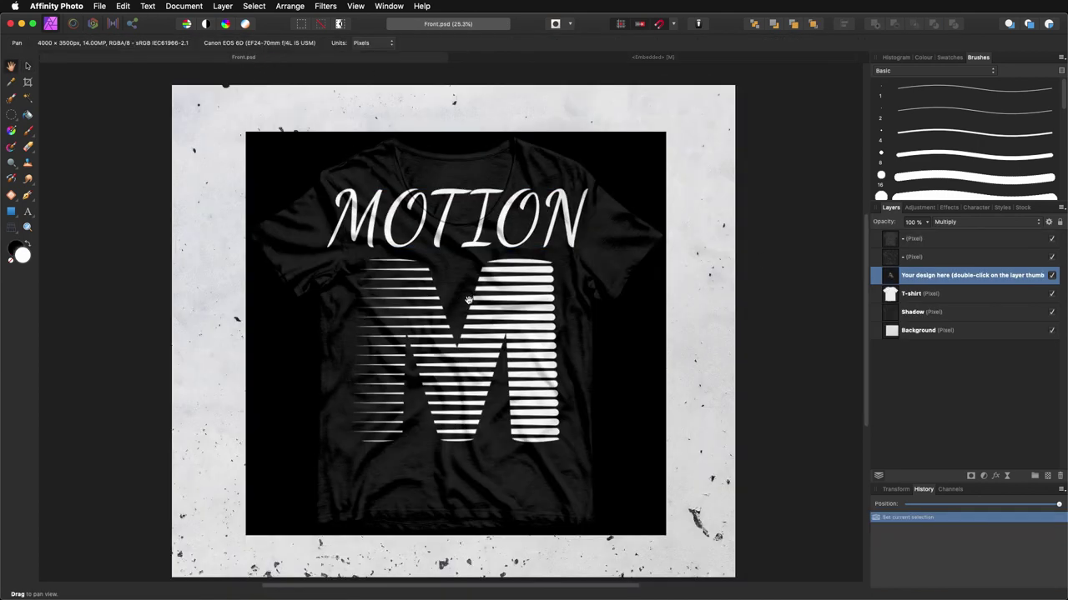
scroll(433, 220, "up", 5)
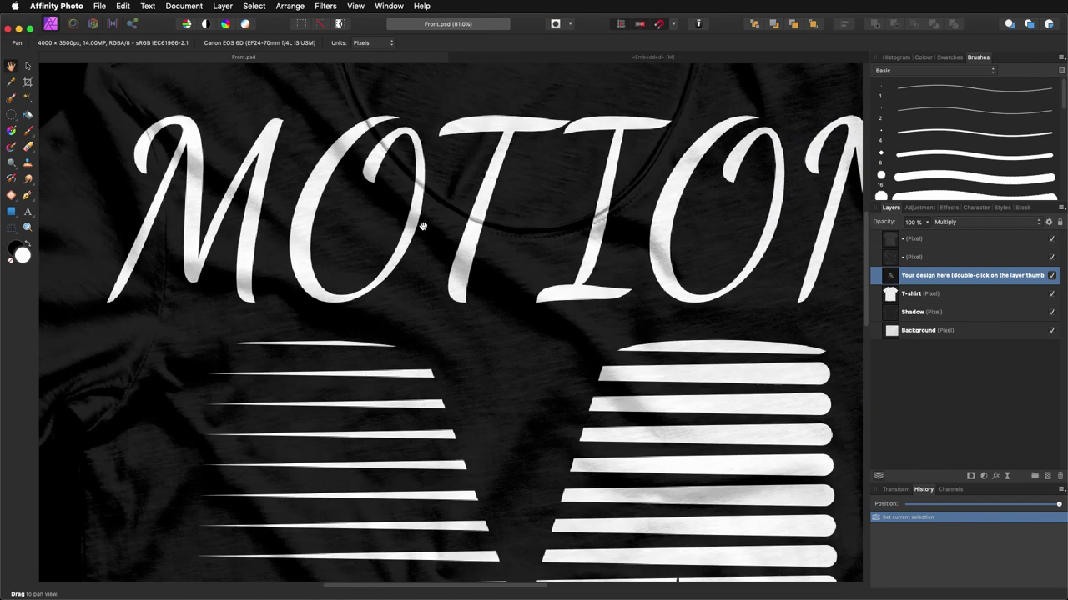
scroll(376, 249, "down", 5)
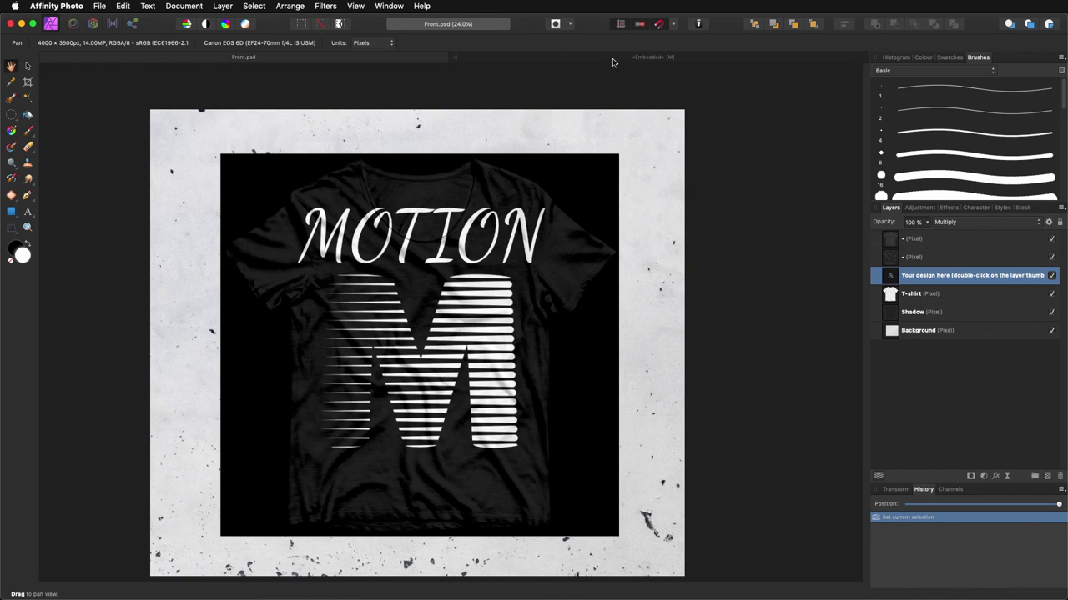
left_click(614, 58)
left_click(641, 240)
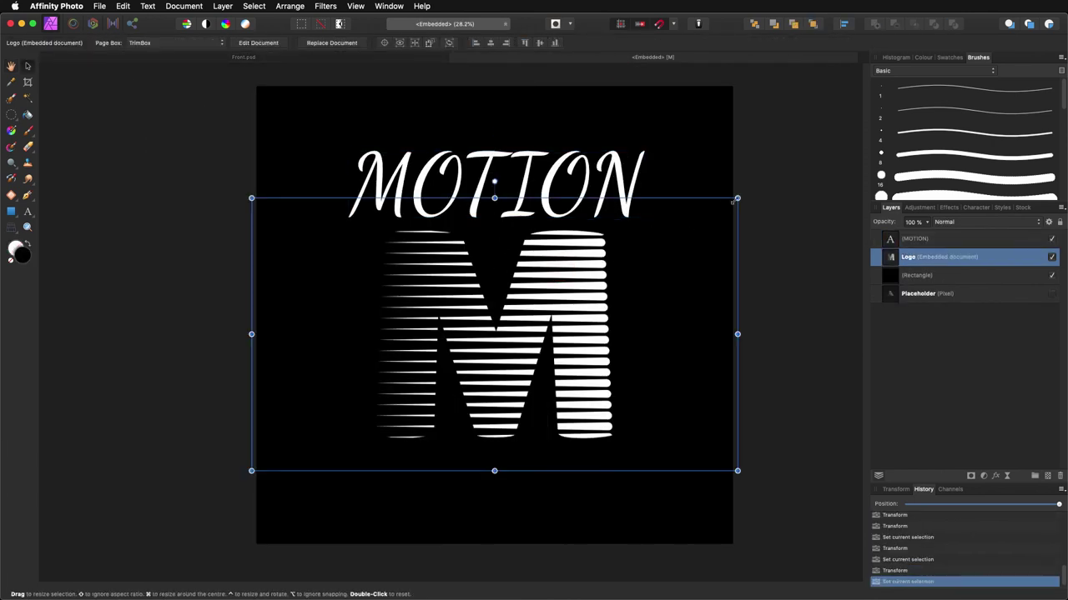
left_click_drag(734, 200, 553, 293)
left_click_drag(474, 341, 552, 315)
left_click(621, 183)
left_click_drag(648, 149, 527, 193)
left_click_drag(448, 205, 513, 262)
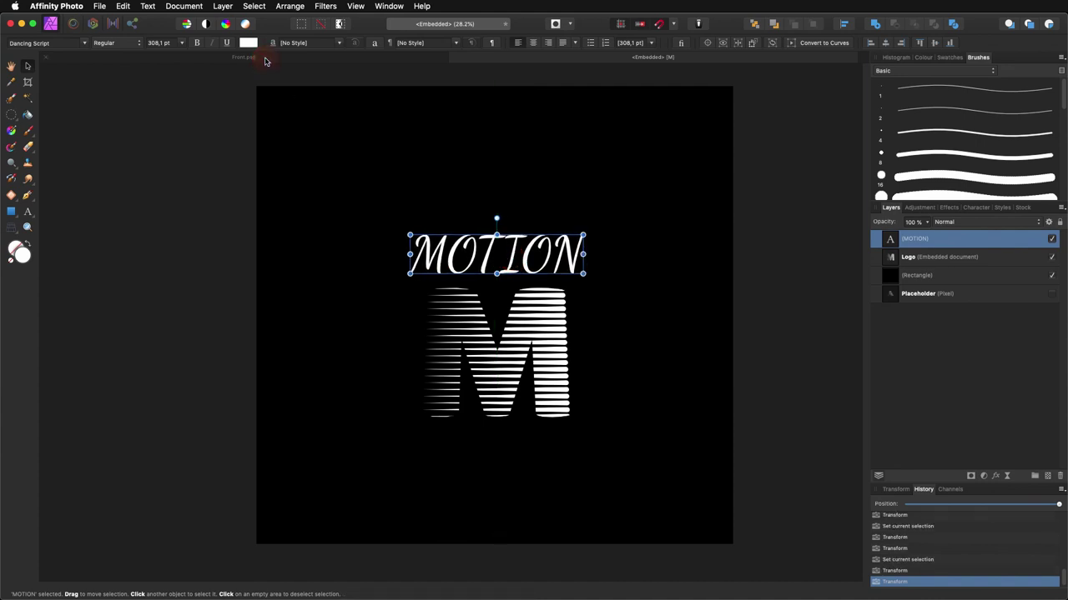
Check the shirt mockup, then move the M logo and the MOTION text lower on the embedded canvas, keeping the text centred above the logo
left_click(263, 59)
scroll(372, 351, "up", 3)
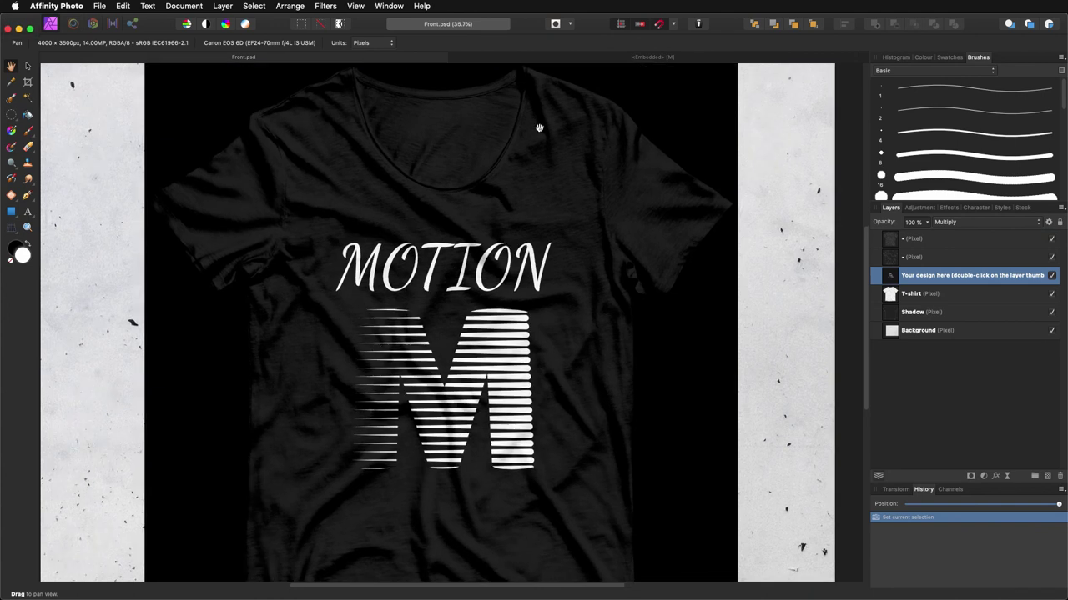
left_click(558, 61)
left_click_drag(512, 341, 512, 378)
left_click_drag(506, 271, 511, 292)
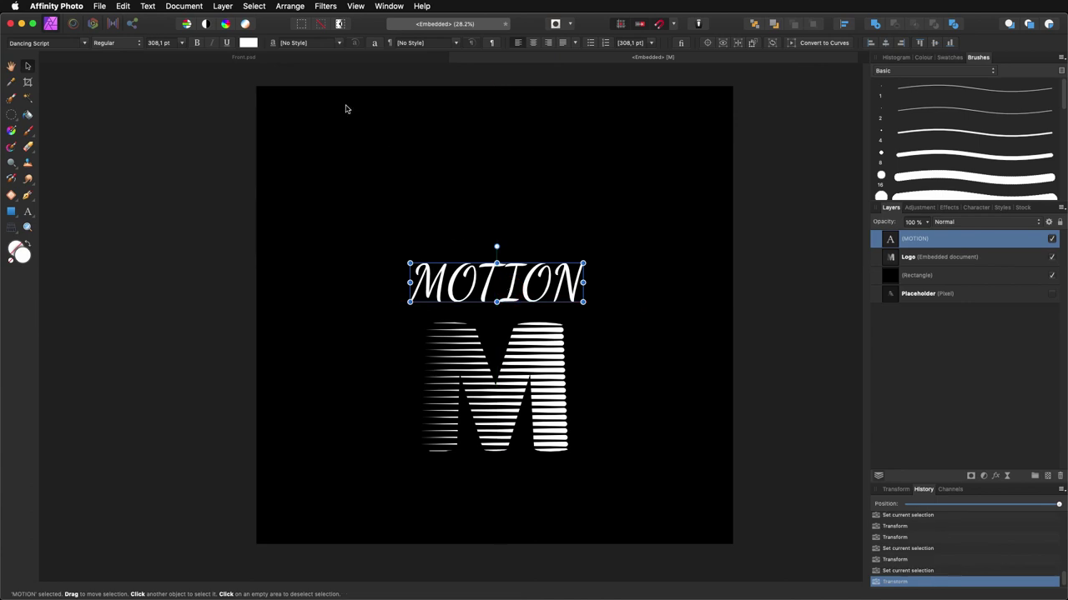
Examine the design on the shirt in Front.psd and the opacity and blend mode of the two unnamed pixel layers above it
left_click(288, 57)
scroll(413, 327, "up", 5)
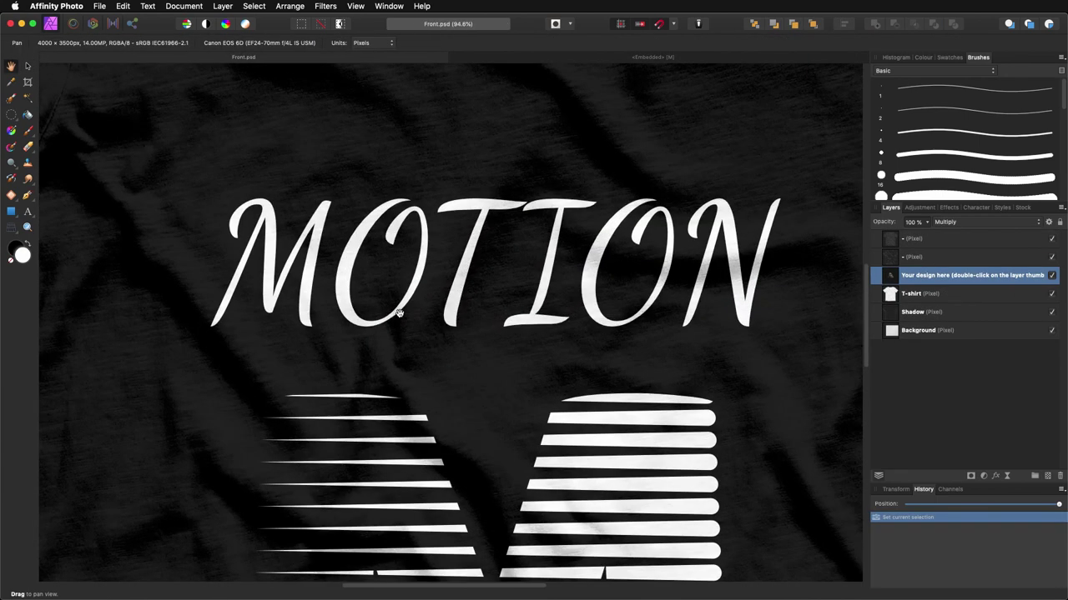
scroll(398, 311, "down", 5)
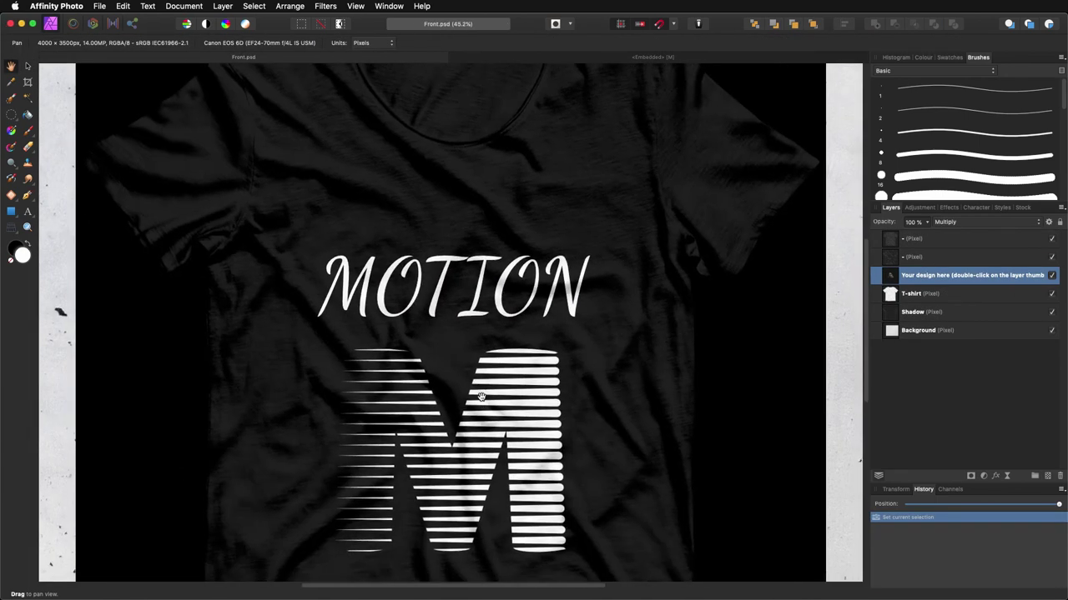
scroll(473, 304, "down", 3)
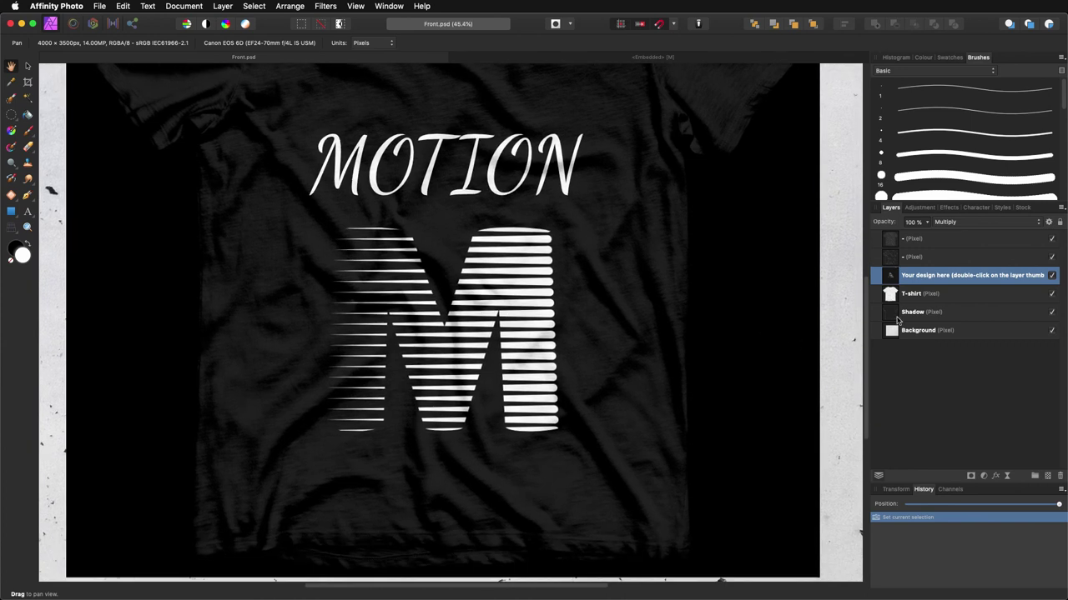
left_click(892, 259)
left_click(891, 242)
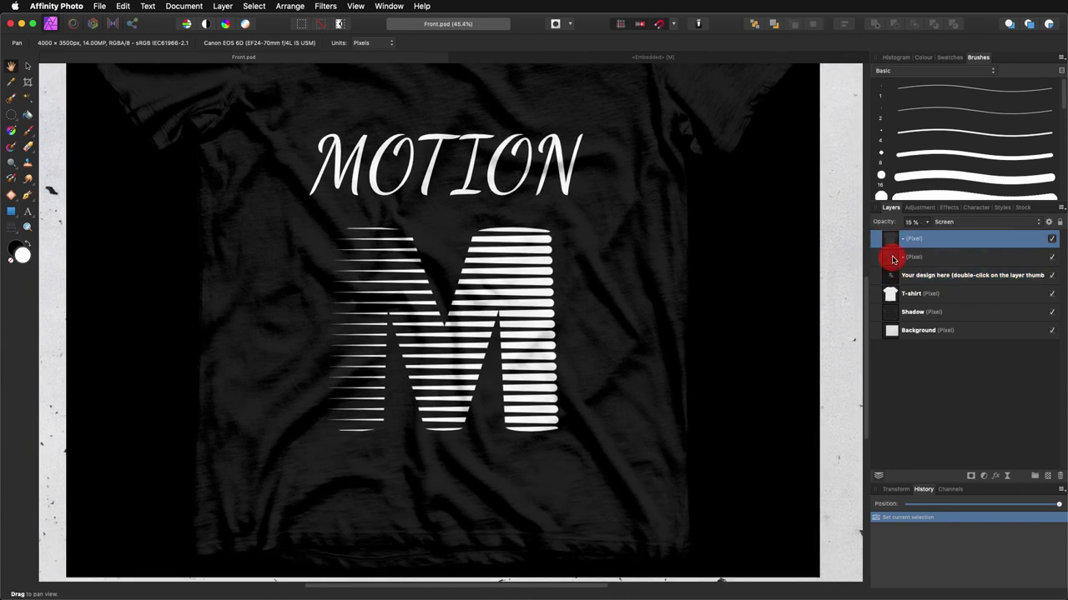
left_click(891, 257)
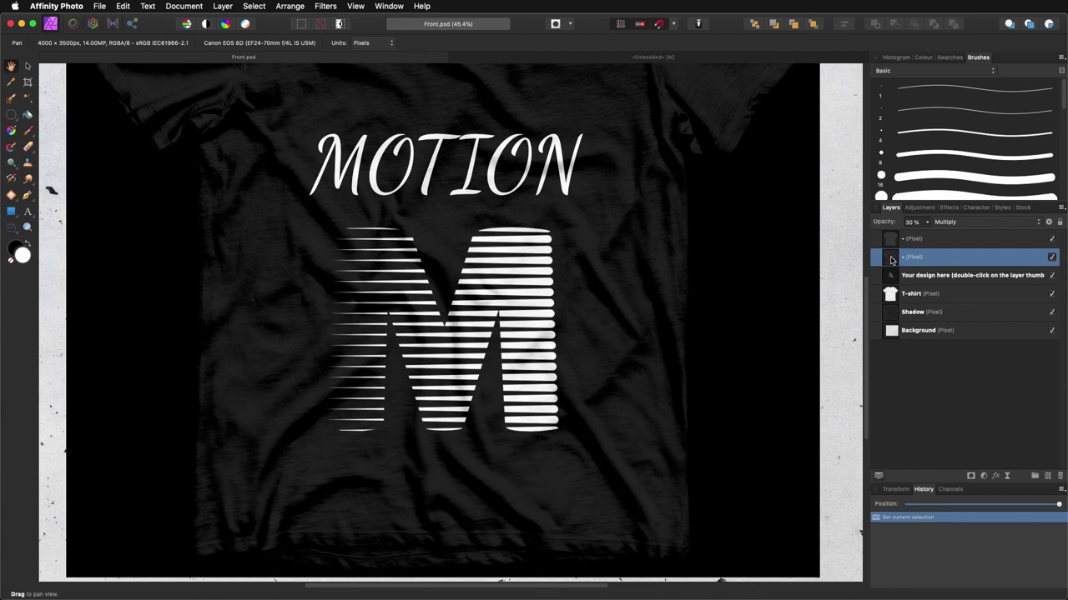
left_click(889, 240)
left_click(890, 256)
scroll(567, 370, "down", 2)
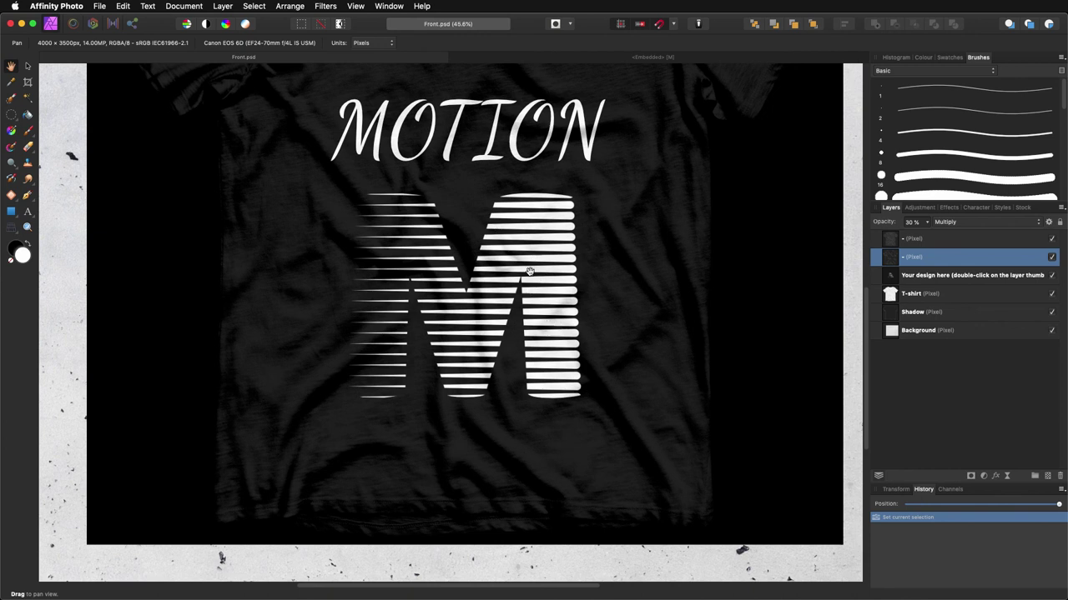
Set the opacity of the Multiply pixel layer above the design to 97% and of the topmost Screen pixel layer to 19%
left_click(926, 223)
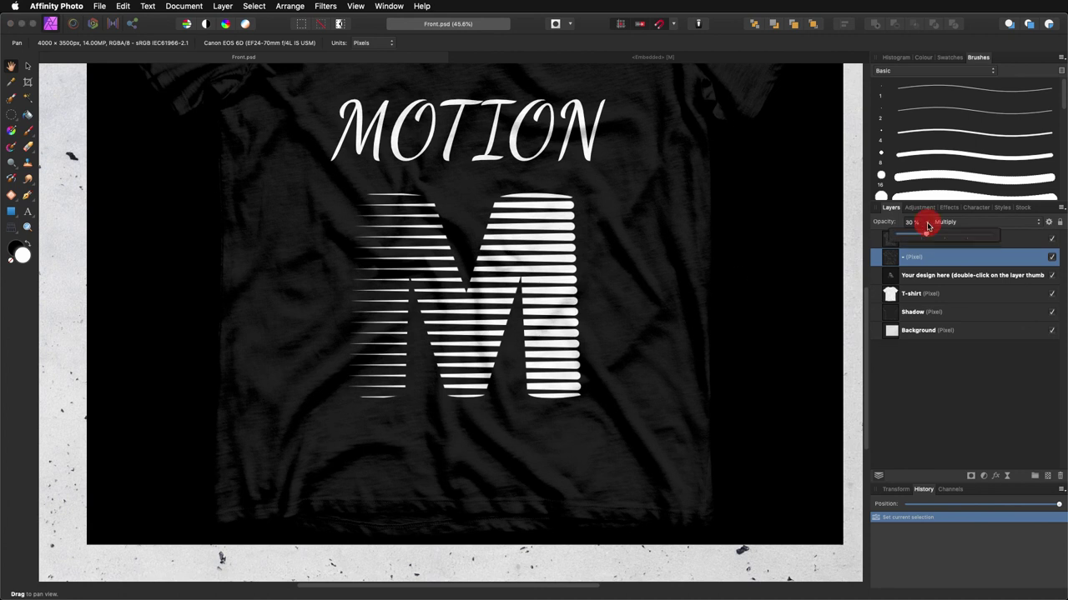
left_click_drag(927, 237, 988, 238)
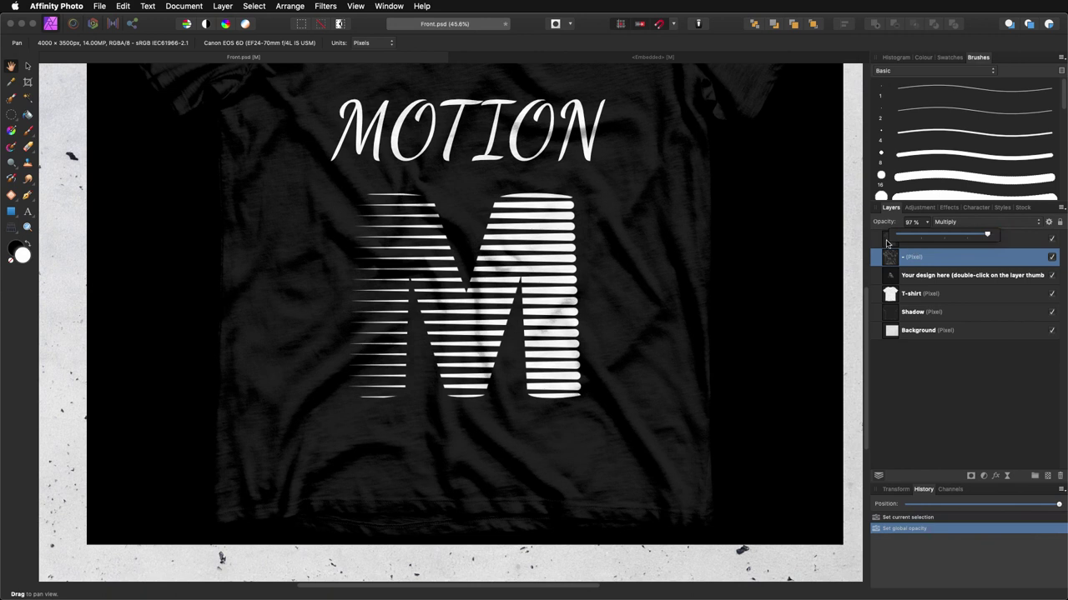
left_click(889, 242)
left_click(927, 222)
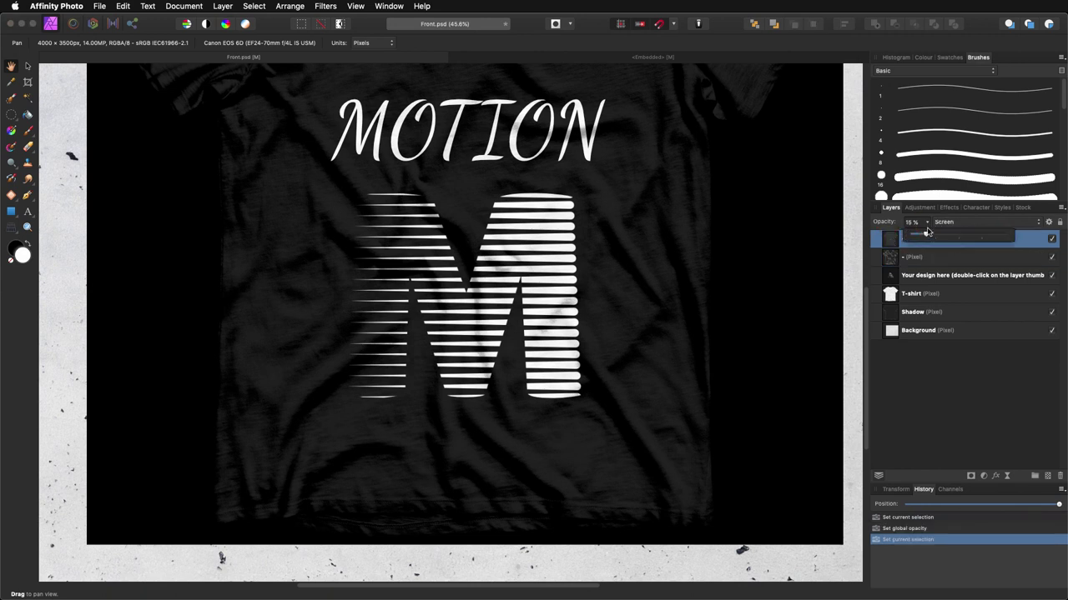
left_click_drag(924, 232, 930, 236)
scroll(615, 346, "up", 3)
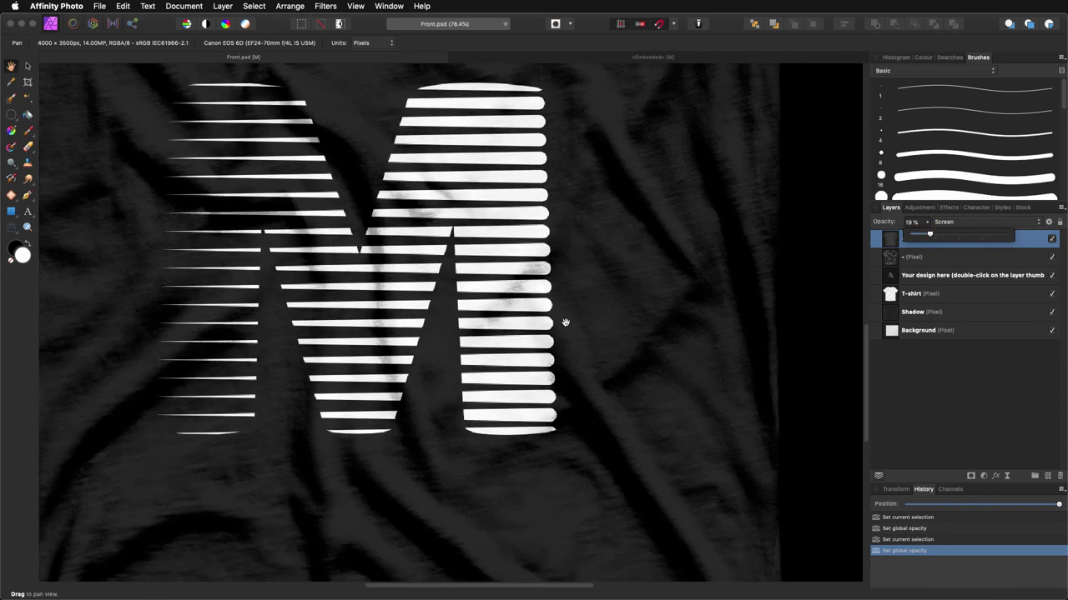
scroll(451, 360, "down", 4)
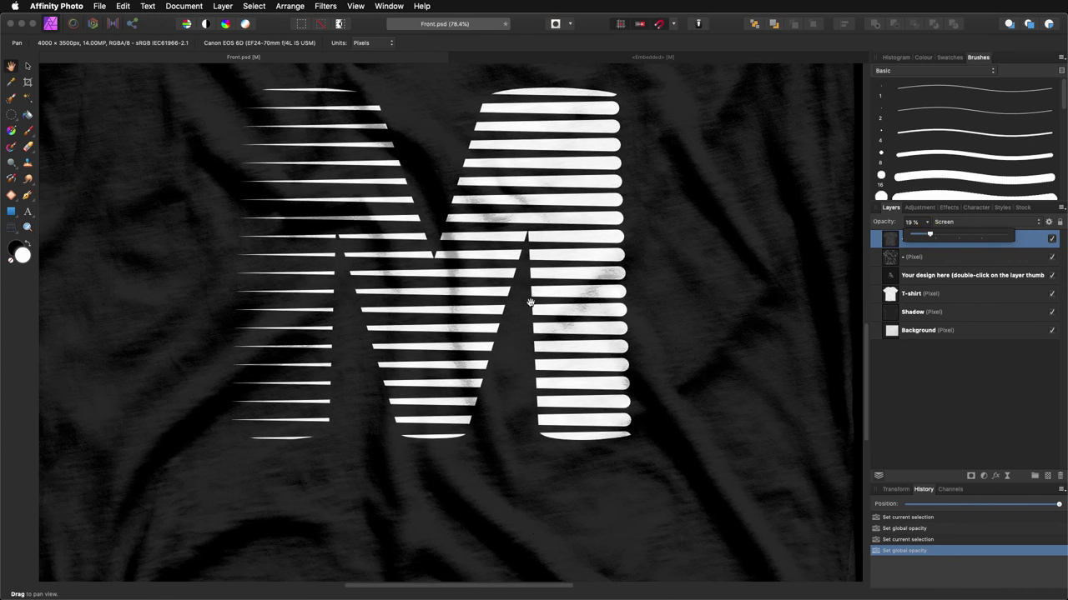
scroll(434, 296, "down", 5)
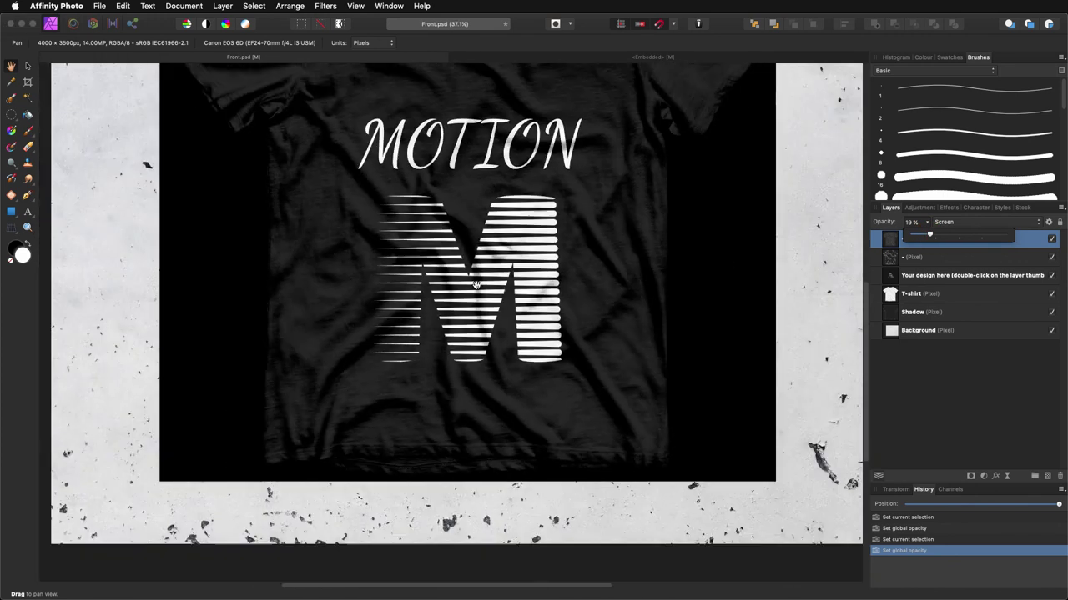
scroll(500, 282, "down", 2)
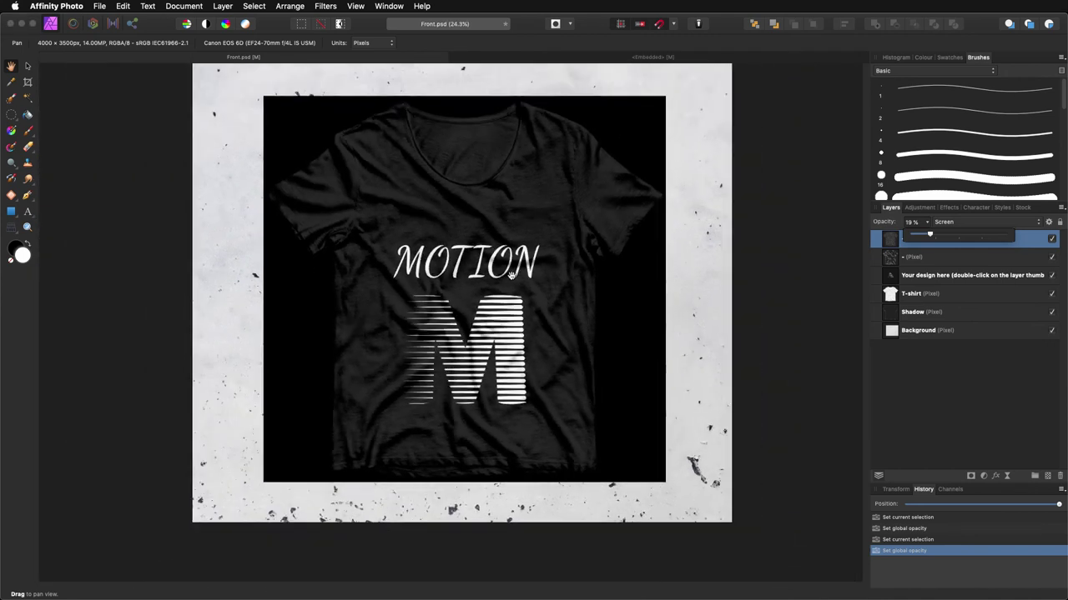
scroll(532, 277, "up", 1)
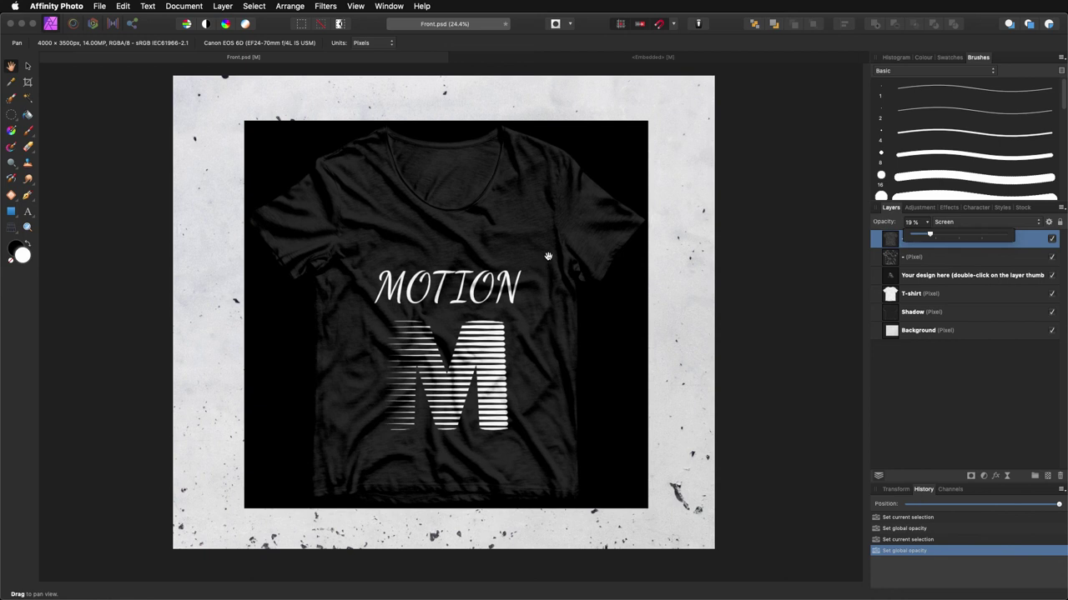
scroll(549, 256, "up", 1)
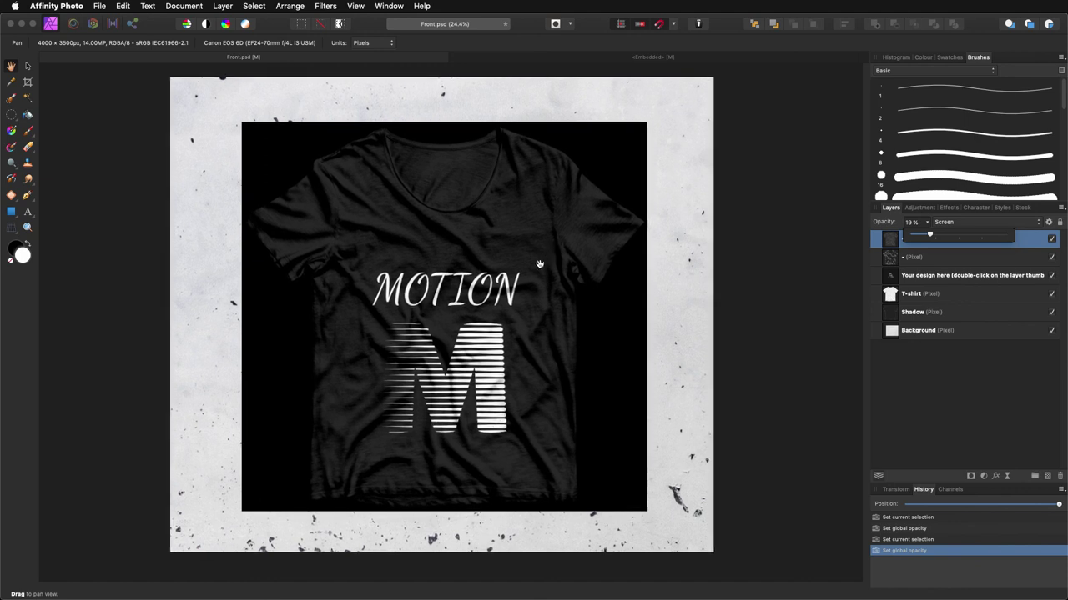